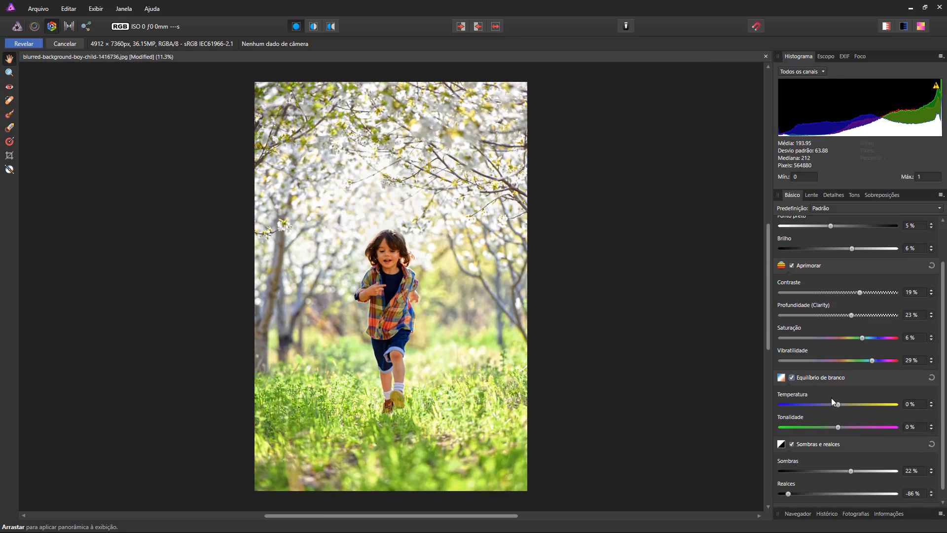
drag(830, 397, 826, 426)
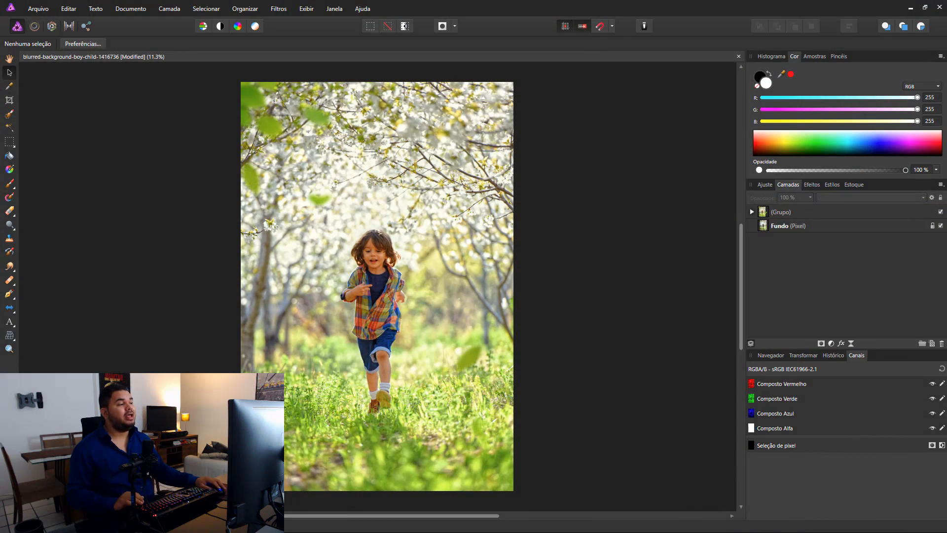
Step: Toggle the visibility of the Grupo layer several times to compare the finished edit with the original photo
click(940, 212)
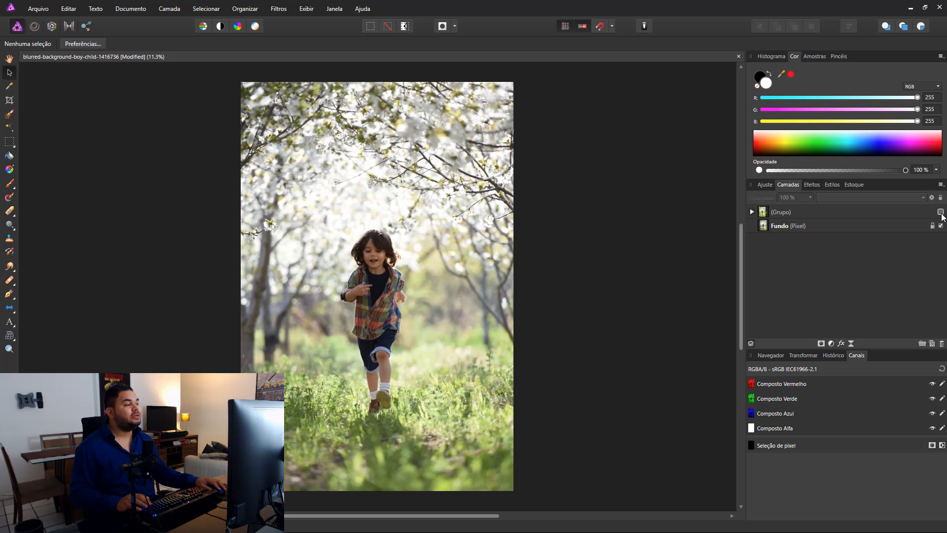
click(940, 212)
click(941, 212)
click(940, 212)
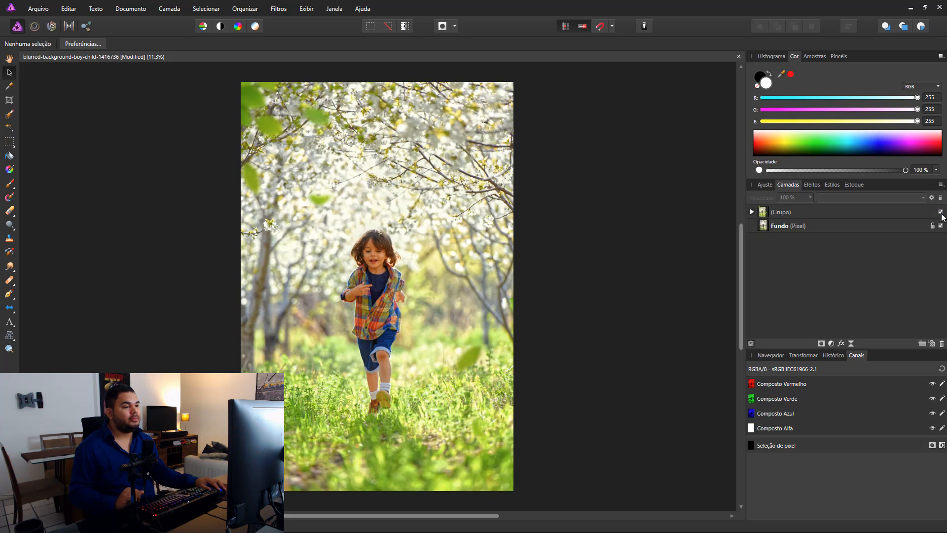
click(941, 212)
click(941, 212)
click(940, 212)
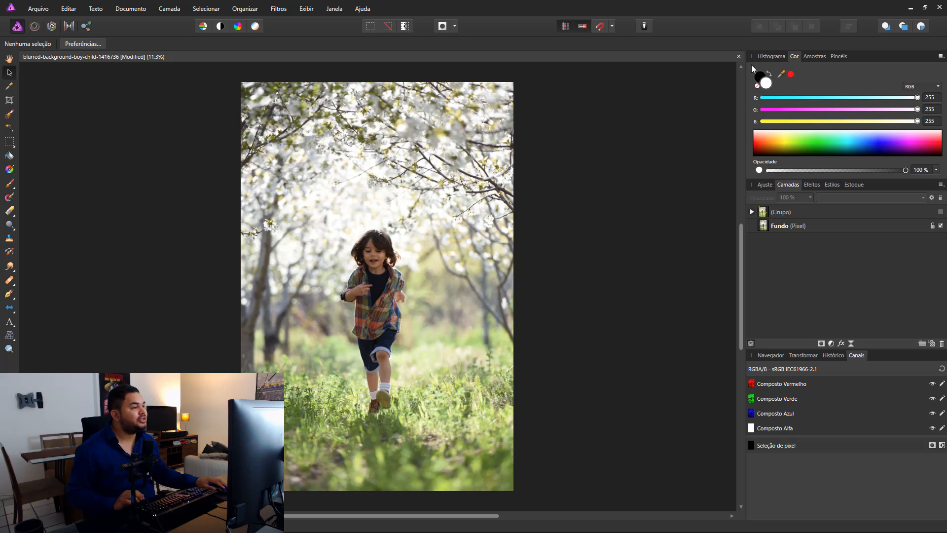
Step: Close the edited document without saving and open the original photo blurred-background-boy-child-1416736.jpg
click(738, 56)
click(474, 280)
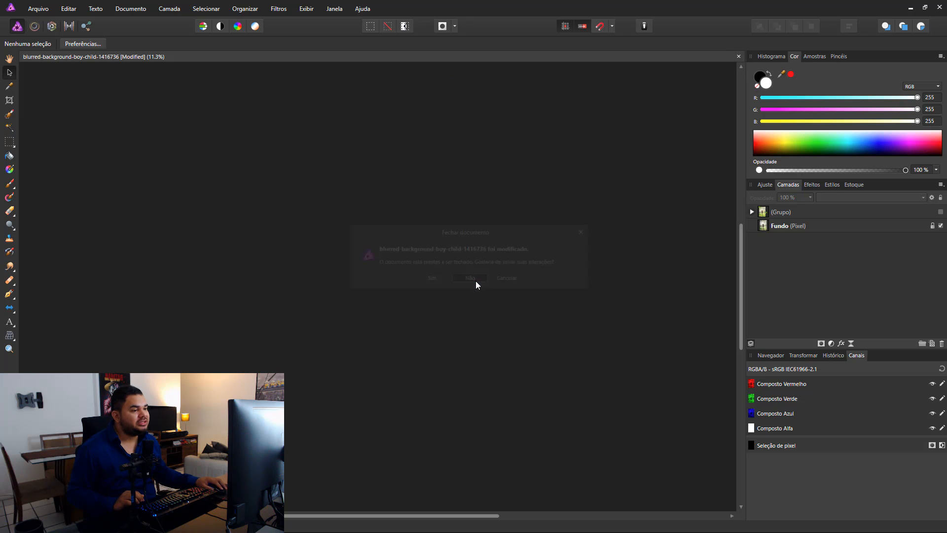
click(34, 9)
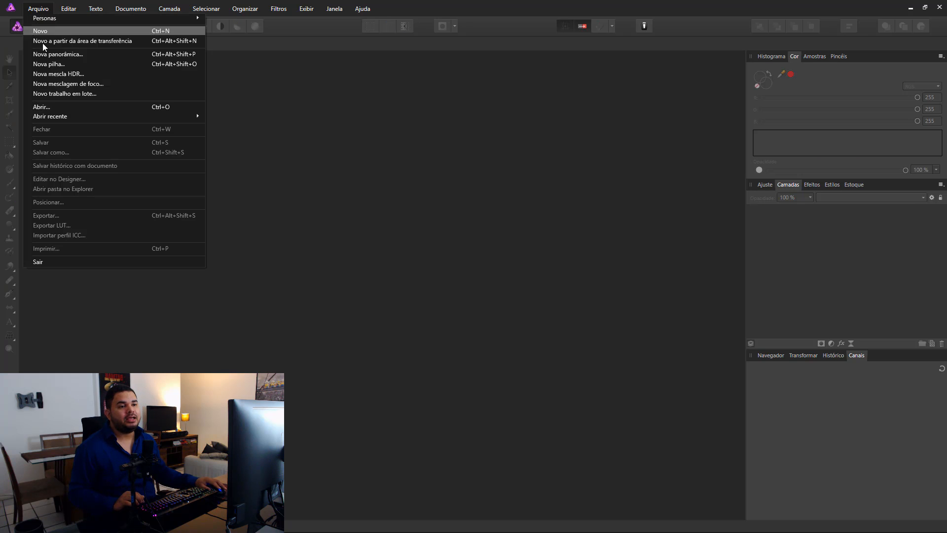
click(52, 108)
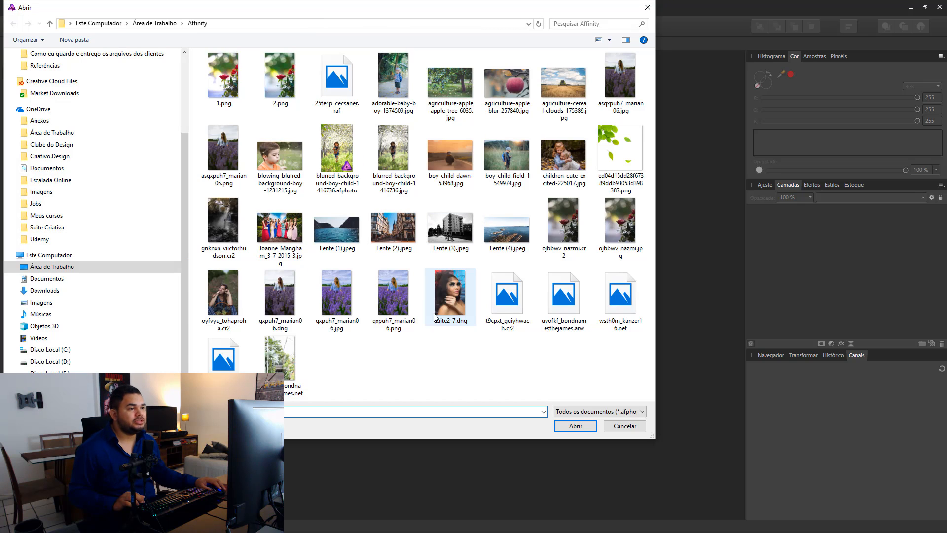
click(399, 161)
click(575, 425)
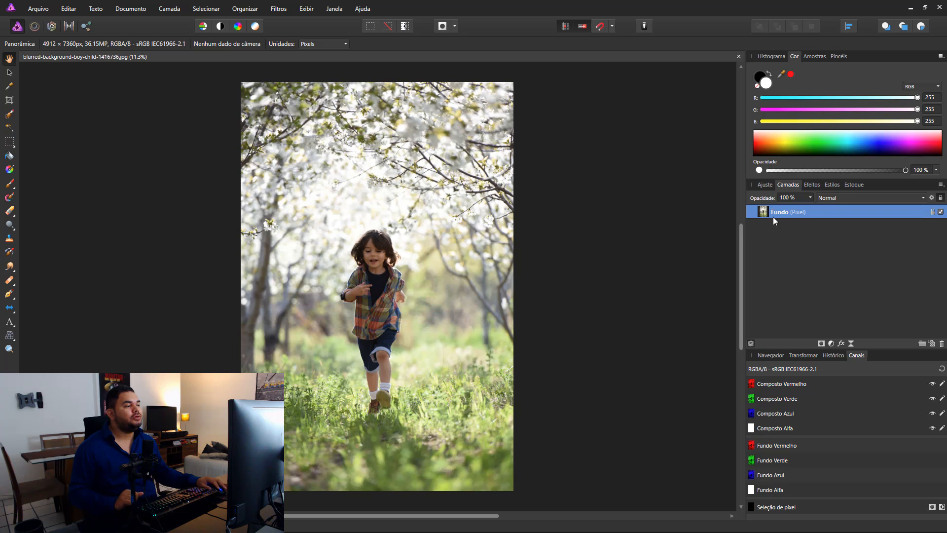
Step: Duplicate the Fundo layer and bring the copy into the Develop persona's basic adjustments
key(ctrl+j)
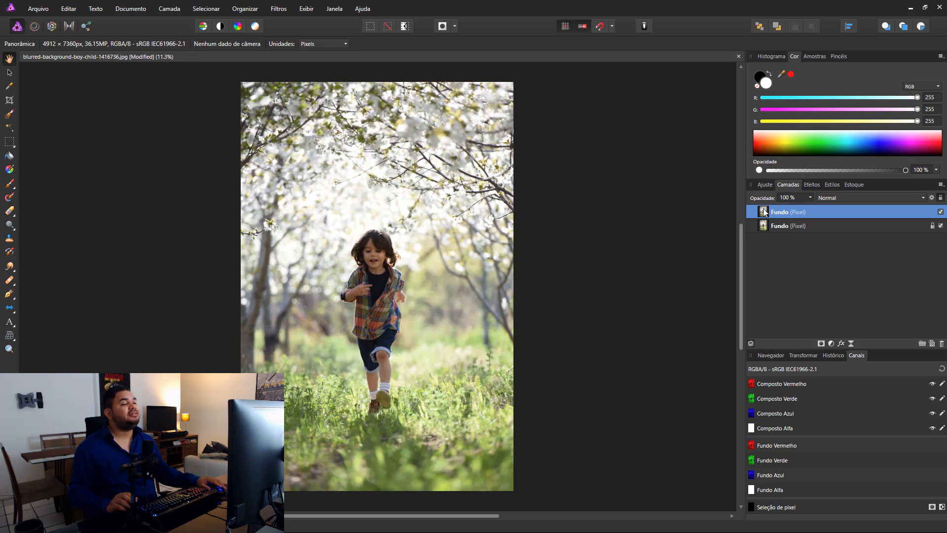
click(55, 29)
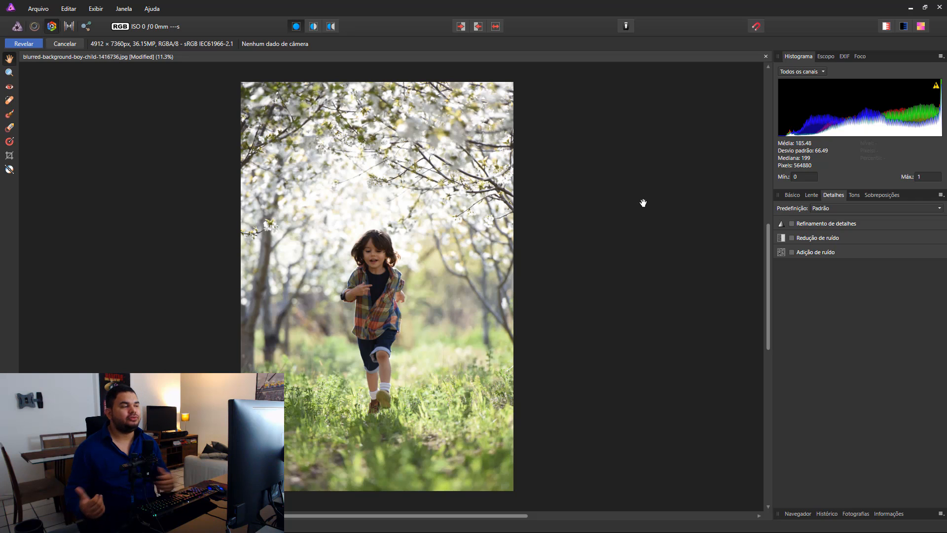
click(792, 196)
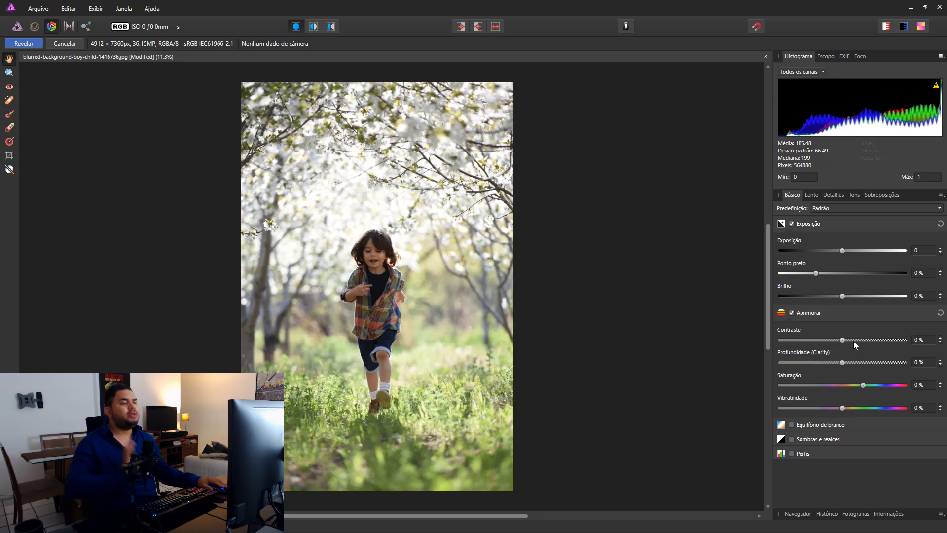
Step: Enable Sombras e realces, set the highlights to -86 % and the shadows to 22 %, and compare with the original
click(813, 437)
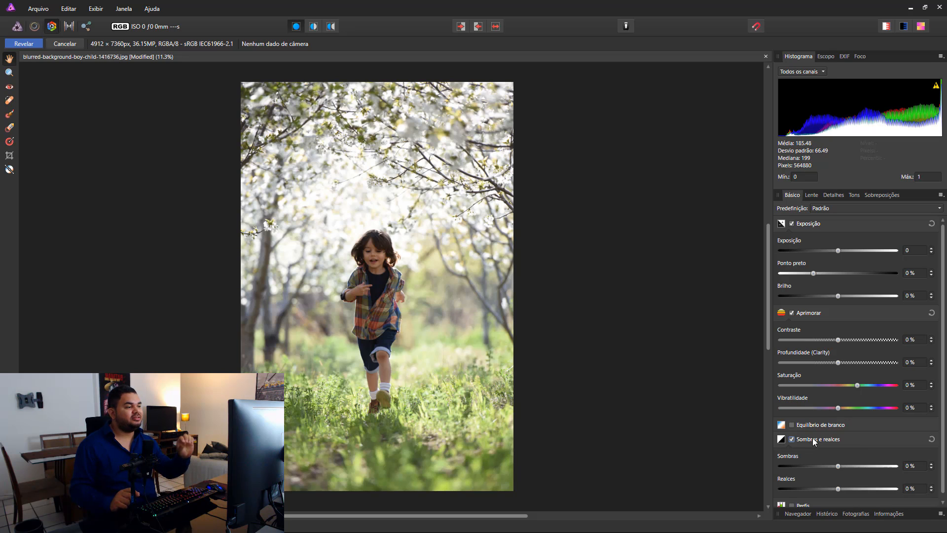
scroll(812, 437, down, 1)
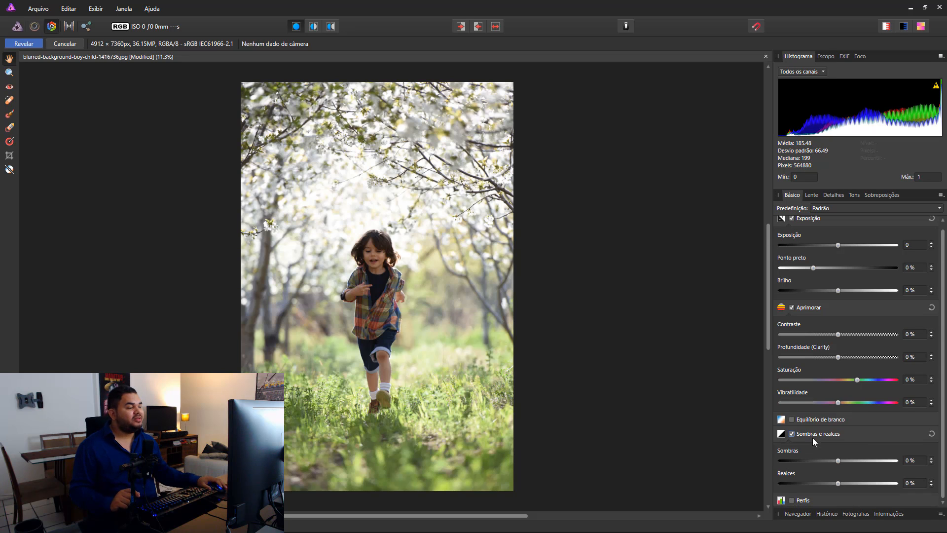
drag(838, 483, 788, 484)
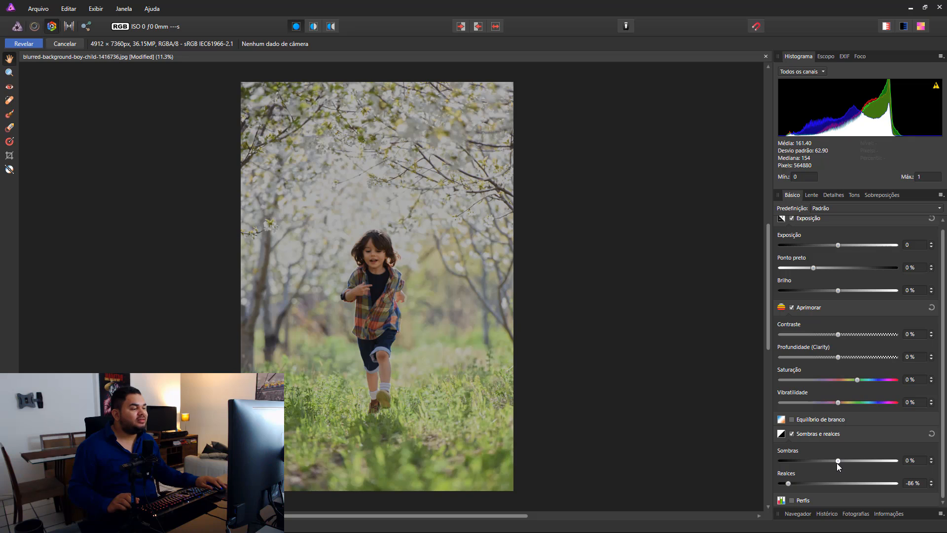
drag(837, 463, 851, 462)
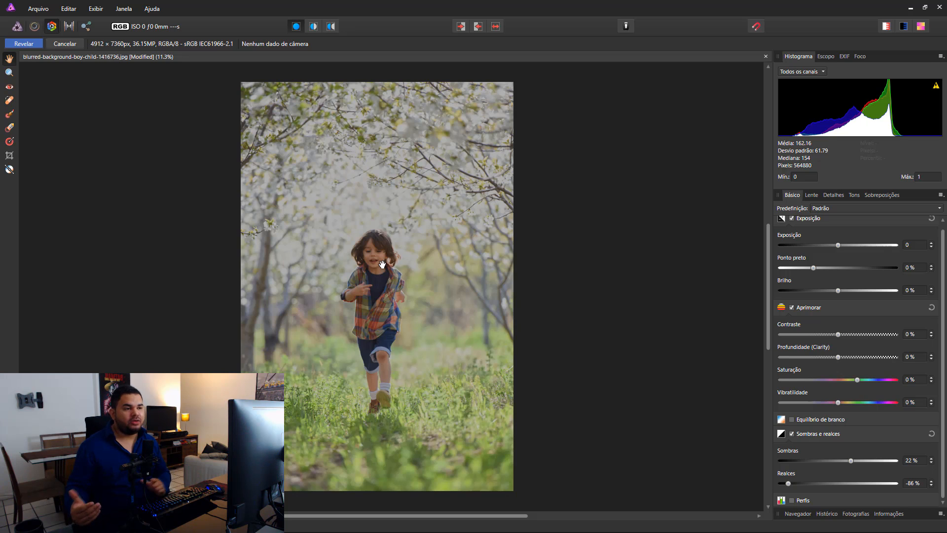
click(496, 30)
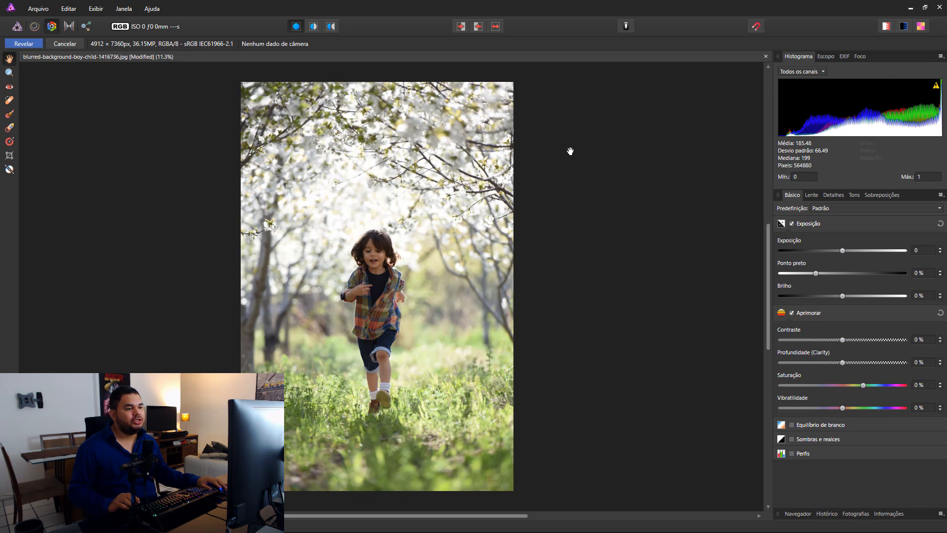
click(495, 30)
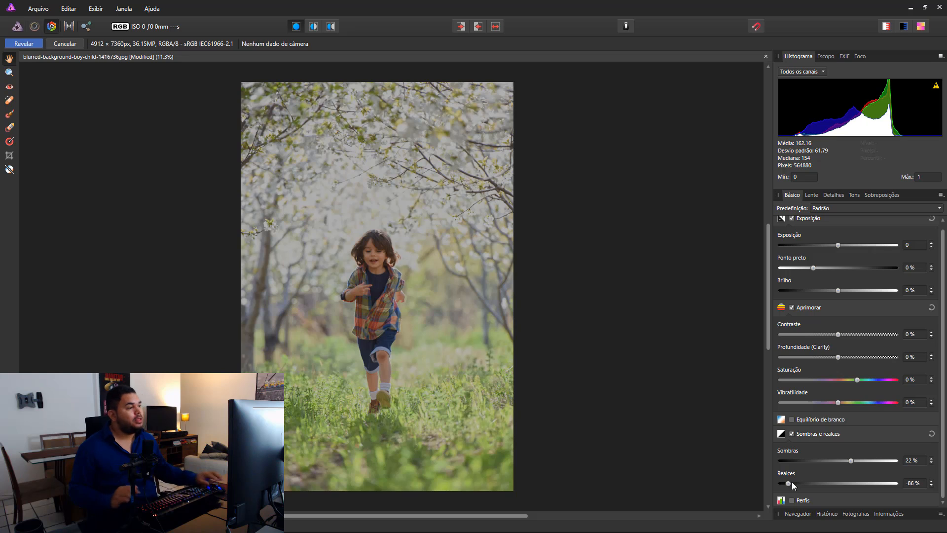
Step: Adjust the Exposição settings to an exposure of 1,197, a black point of 5 % and a brightness of 6 %
scroll(850, 224, up, 1)
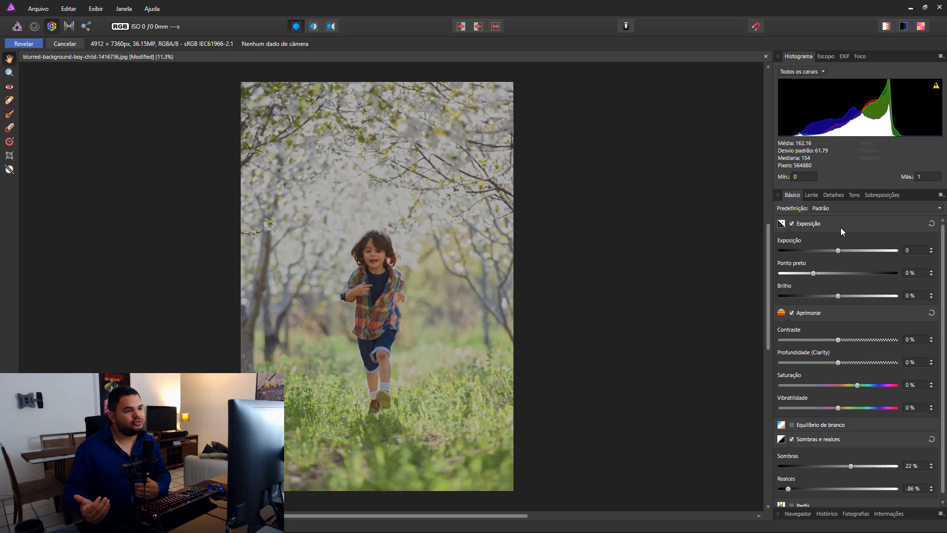
drag(838, 251, 852, 251)
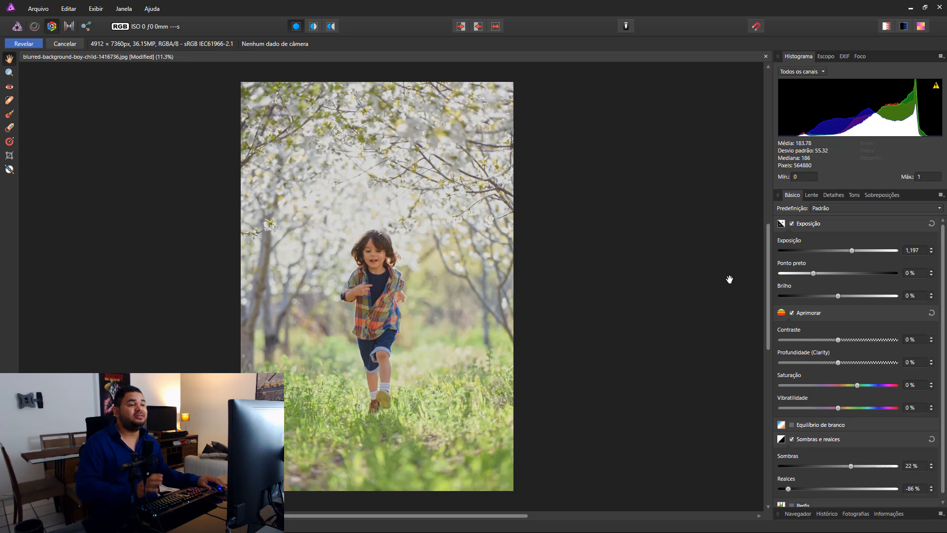
click(499, 28)
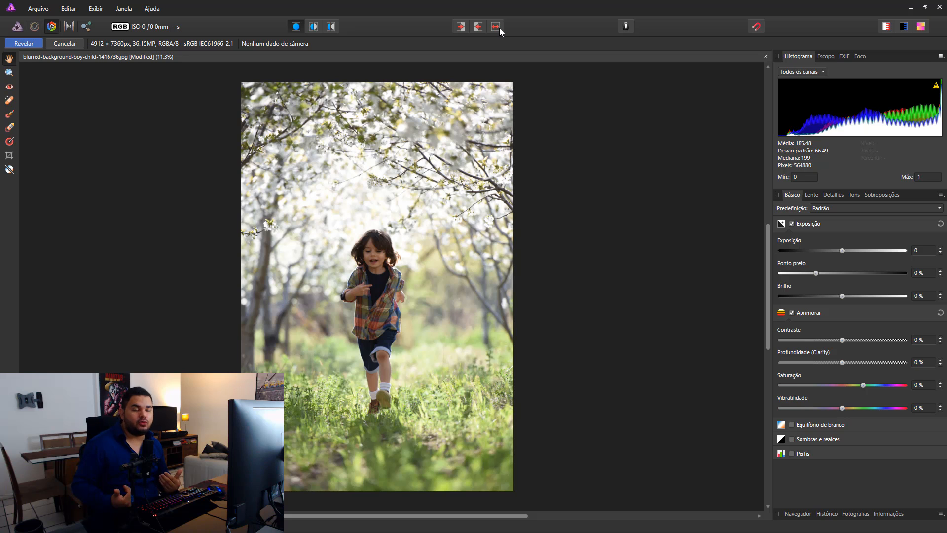
click(499, 27)
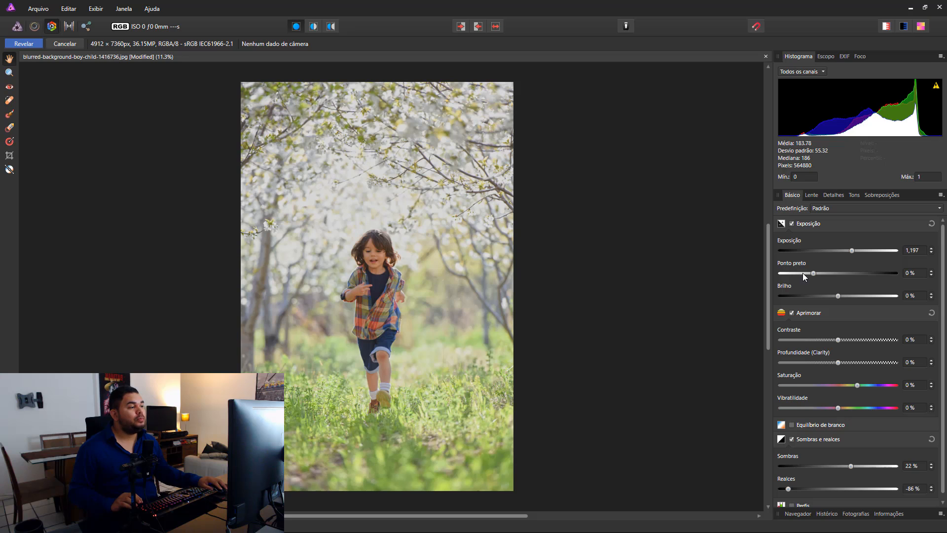
drag(813, 273, 831, 275)
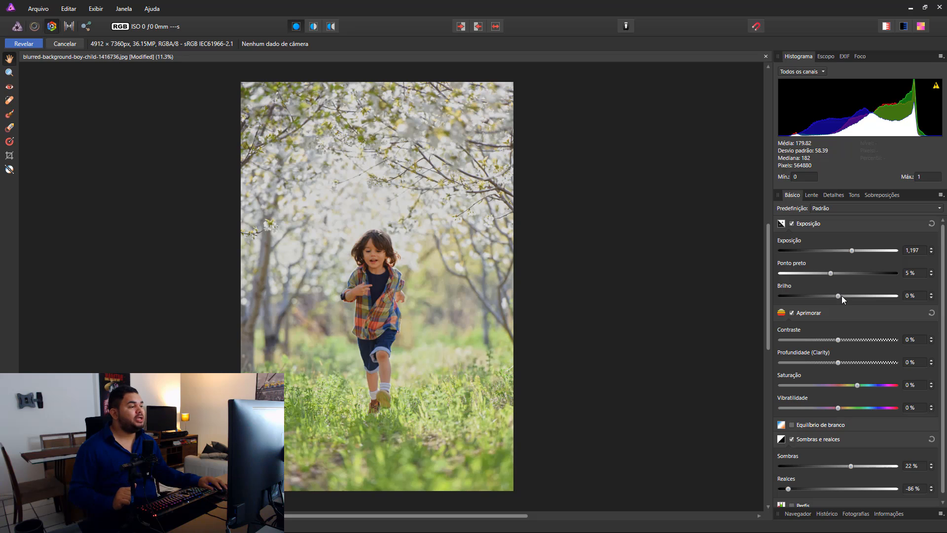
drag(840, 296, 852, 296)
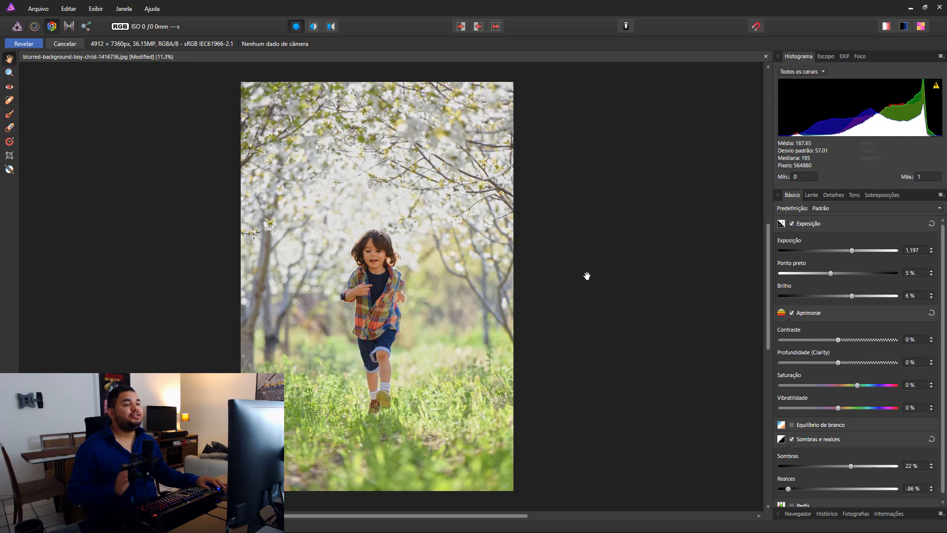
Step: Swap repeatedly between the before and after states to compare the photo's exposure and shadow corrections
click(498, 27)
click(499, 27)
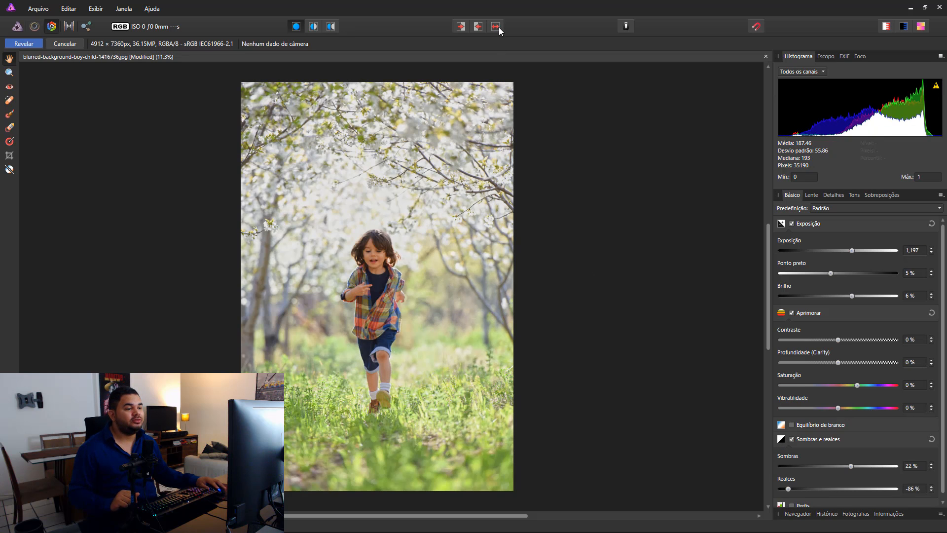
click(499, 27)
click(498, 28)
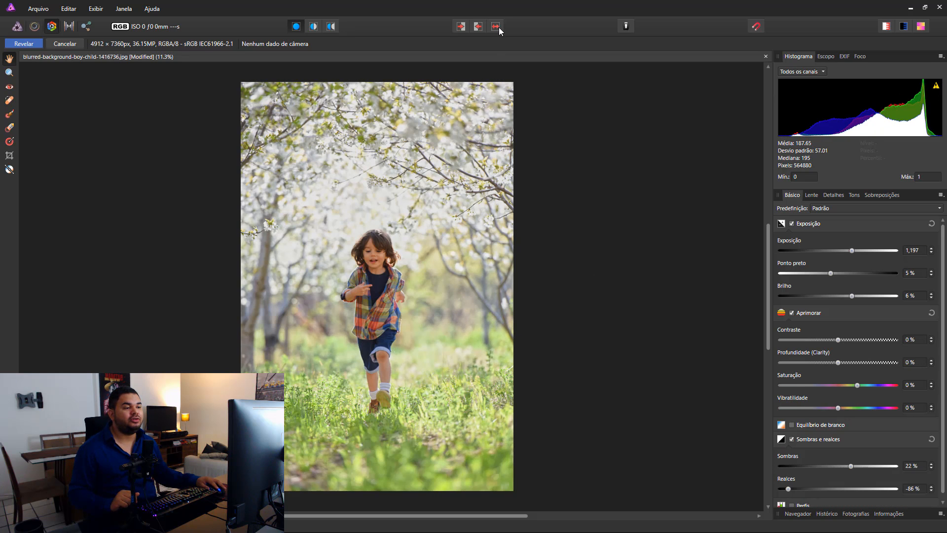
click(499, 28)
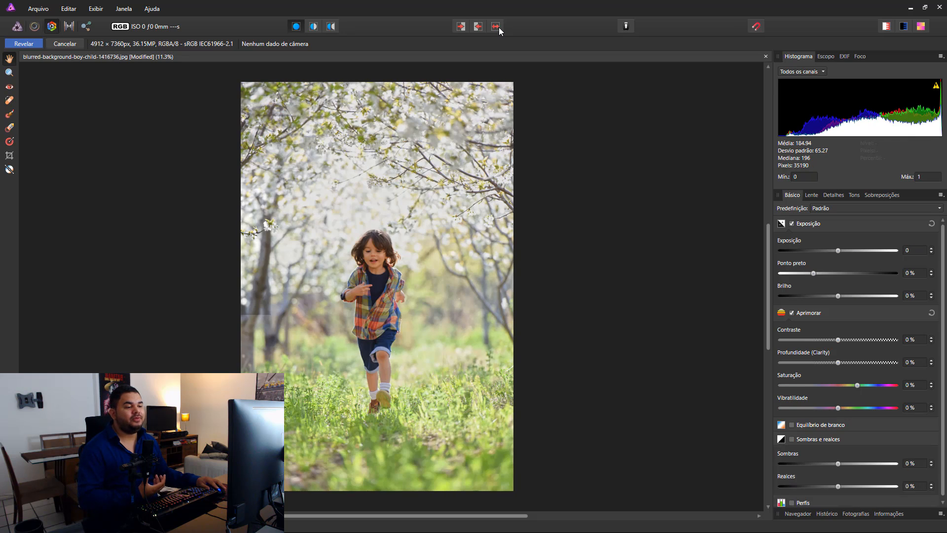
click(499, 28)
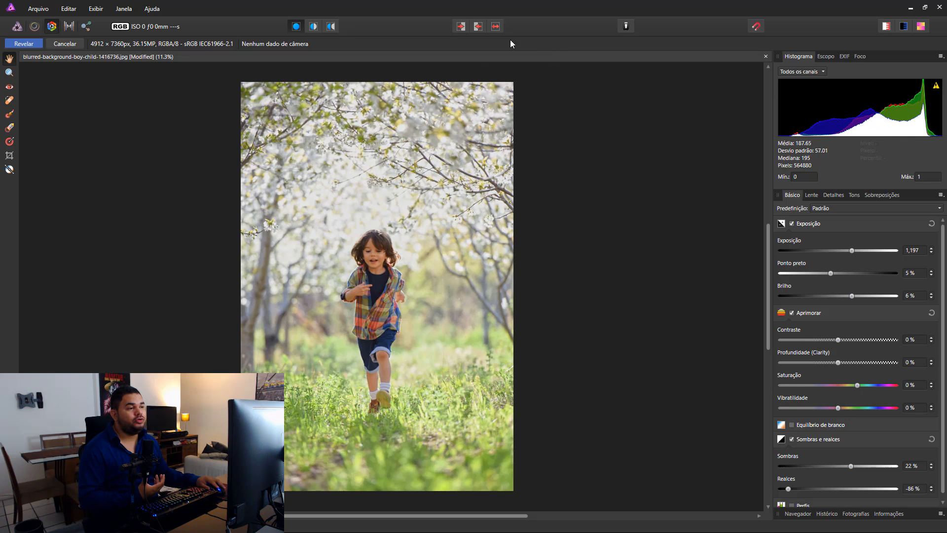
click(498, 28)
click(497, 27)
click(498, 27)
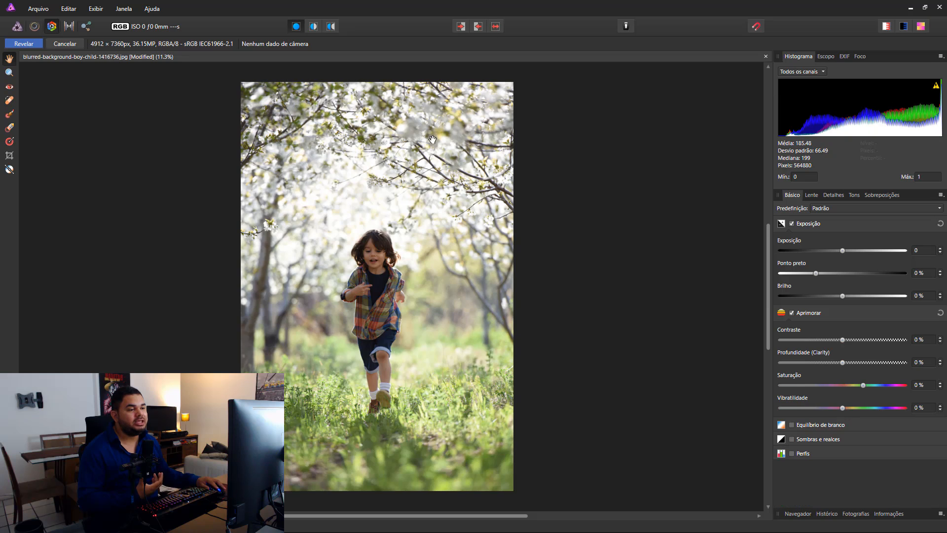
click(497, 28)
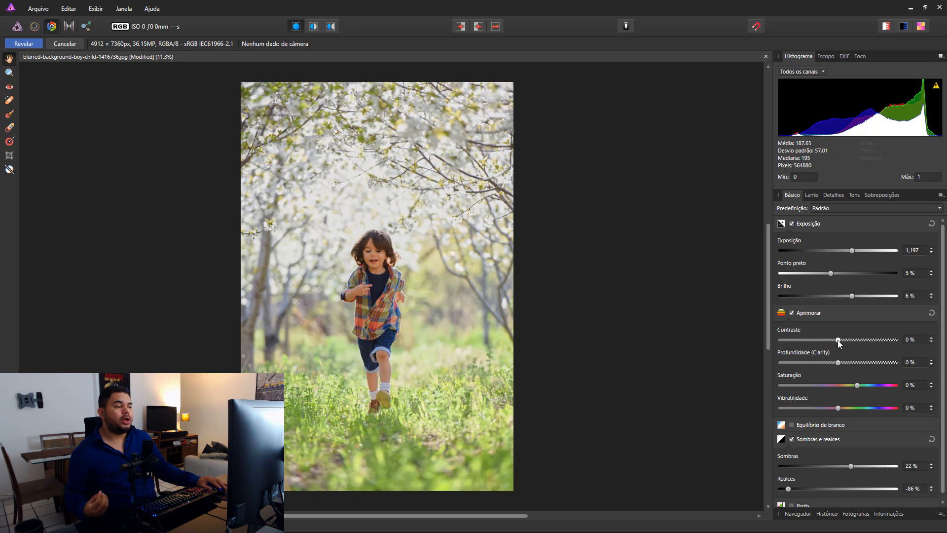
Step: Set the contrast to 19 % and compare the developed photo with the original
drag(838, 340, 862, 339)
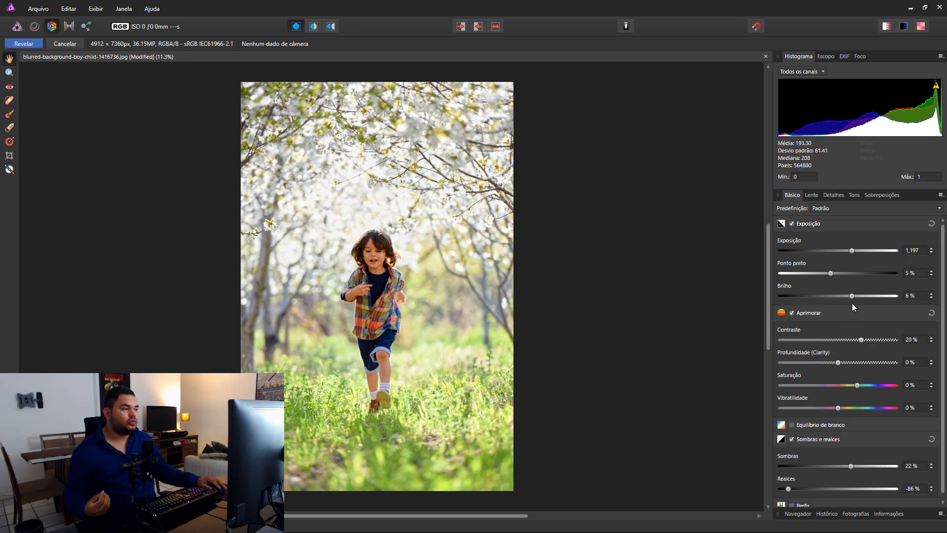
drag(860, 340, 859, 338)
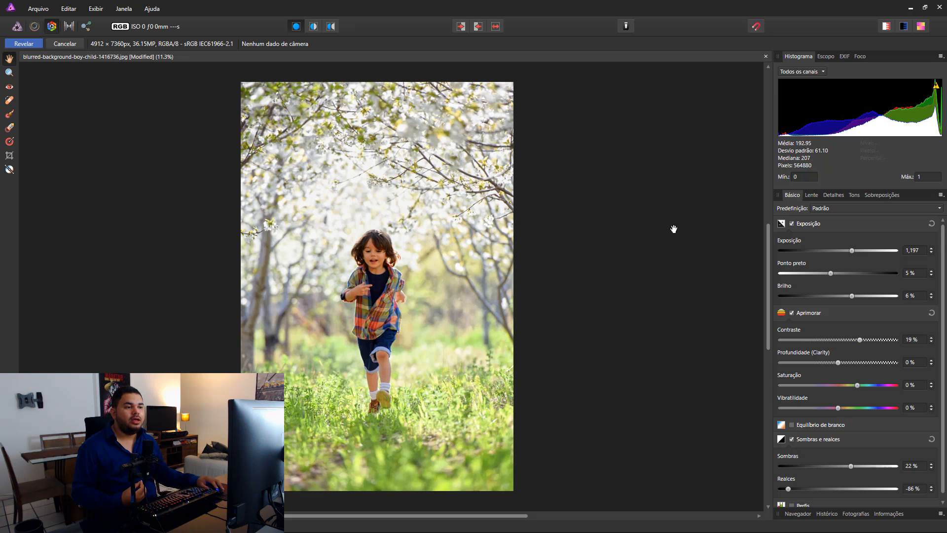
click(496, 27)
click(497, 27)
click(497, 27)
click(496, 27)
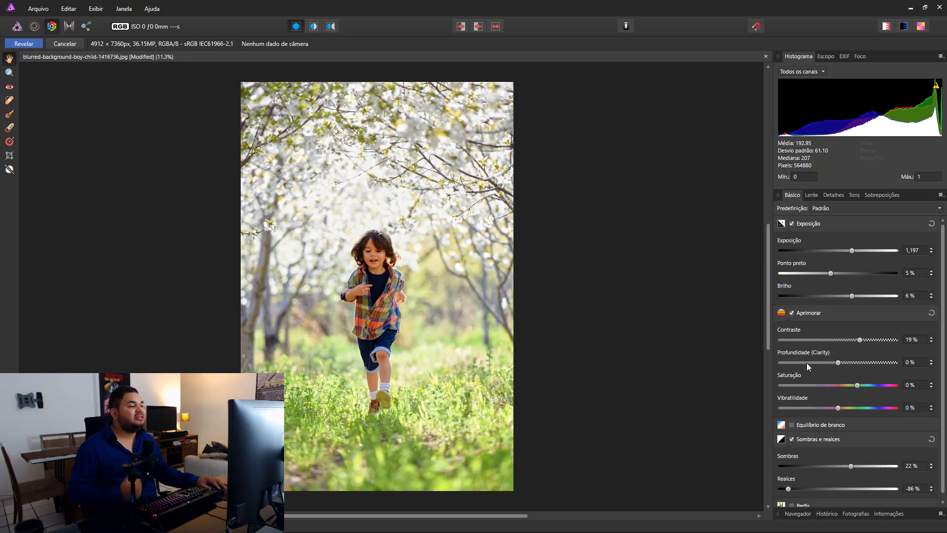
Step: Set Profundidade (Clarity) to 23 % and compare the boy's details up close with the original
drag(838, 364, 851, 362)
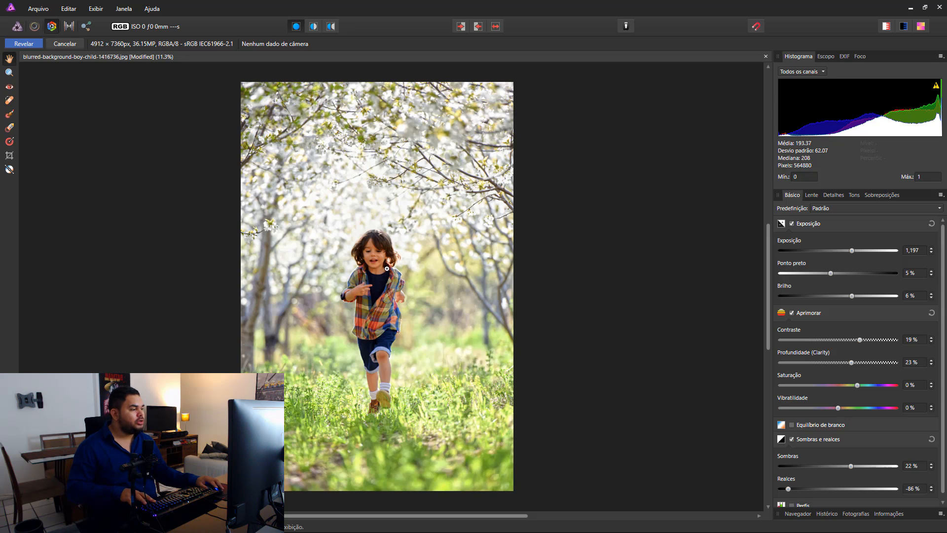
drag(378, 247, 508, 275)
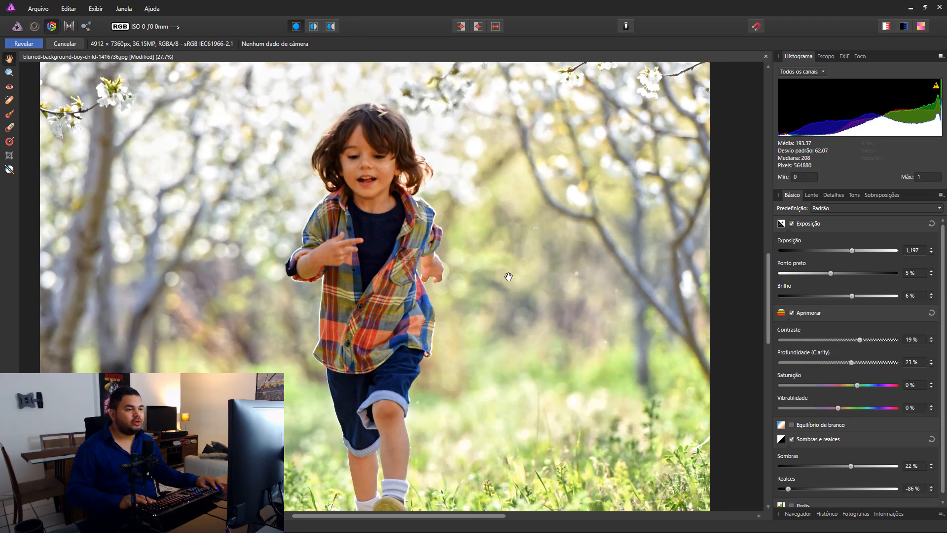
click(497, 26)
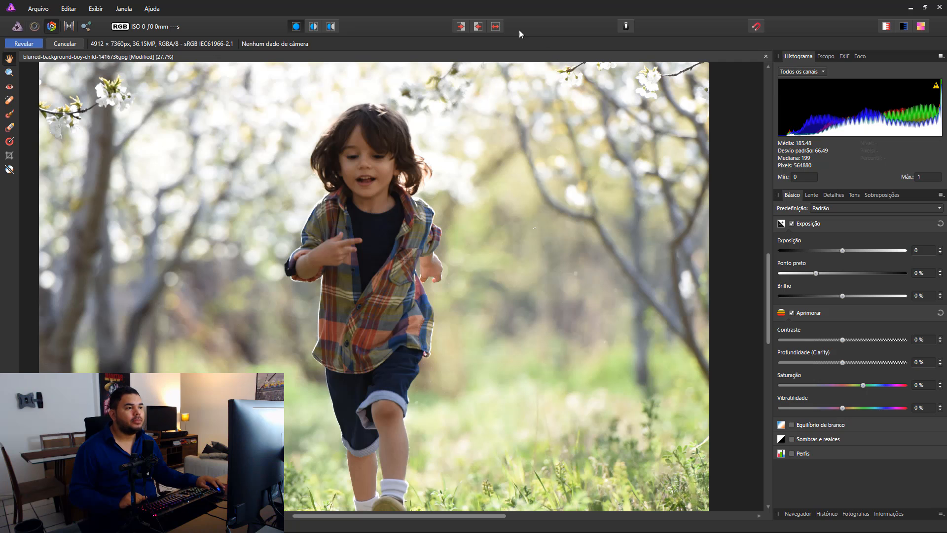
click(496, 26)
click(495, 26)
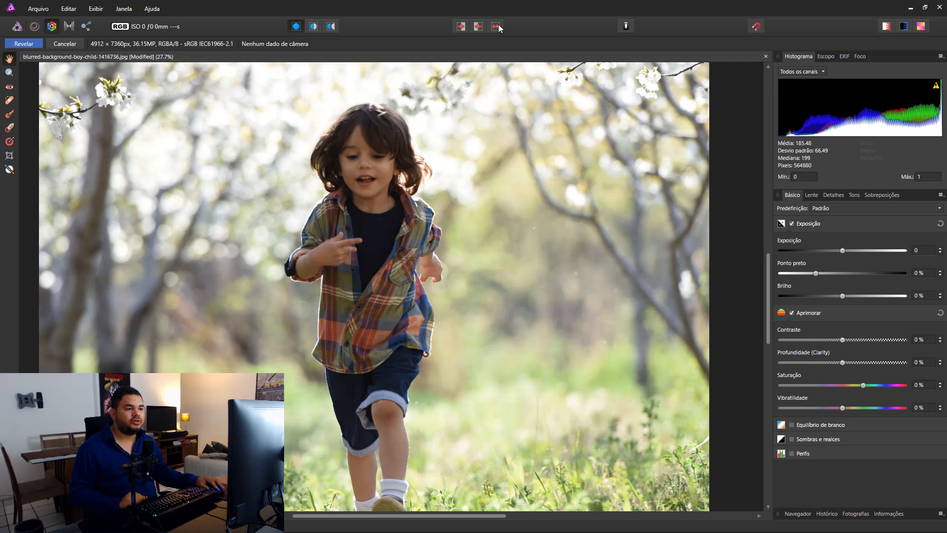
click(495, 26)
click(496, 26)
click(496, 26)
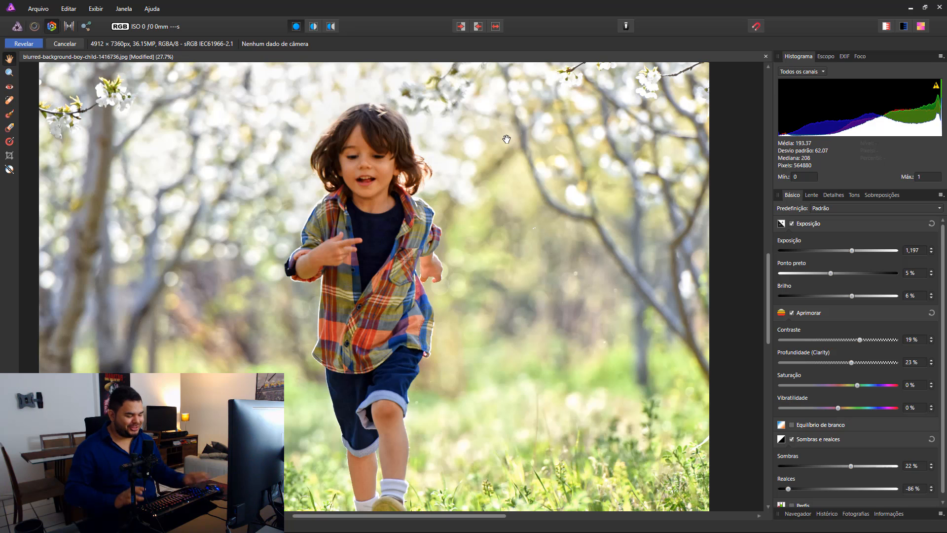
key(ctrl+0)
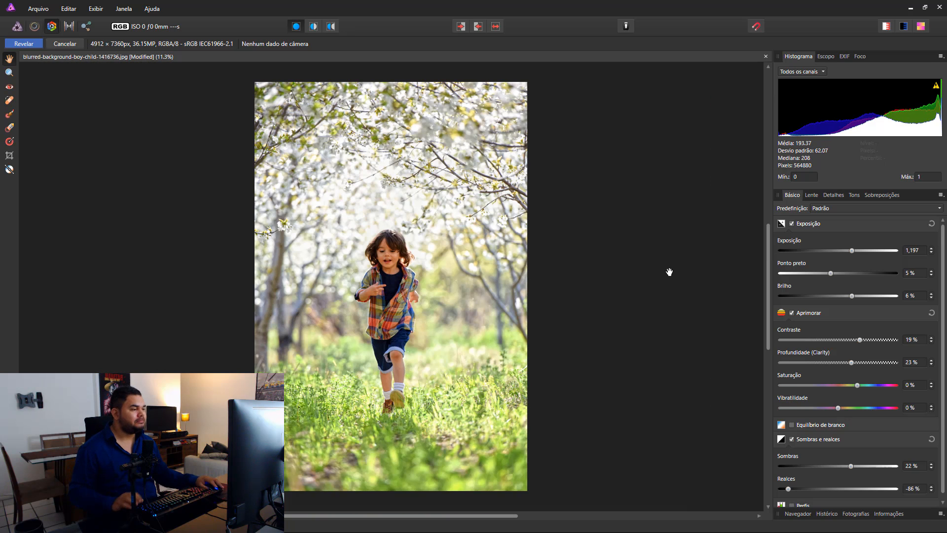
Step: Set the photo's saturation to 6 % and its vibrance to 29 %
drag(838, 408, 890, 407)
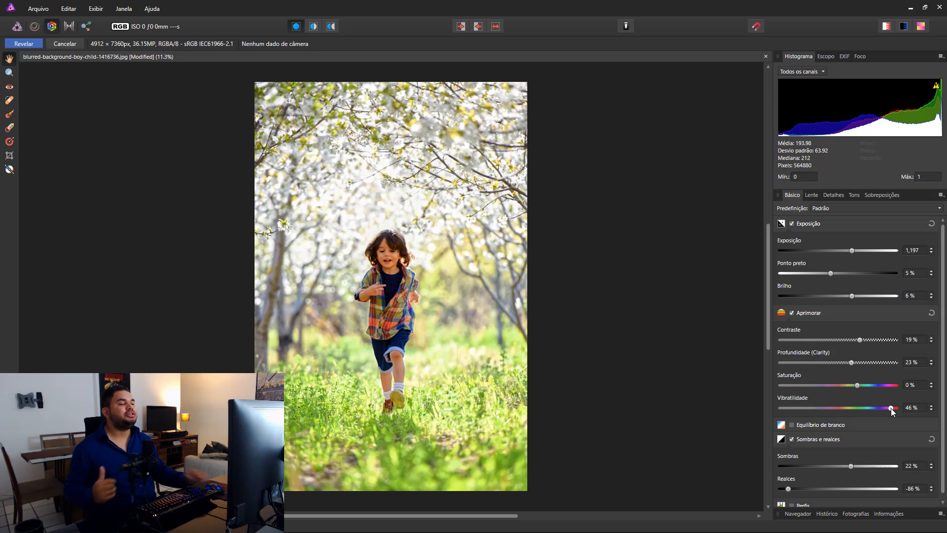
mouse_move(865, 384)
mouse_down()
mouse_move(886, 408)
mouse_move(872, 408)
mouse_move(862, 385)
mouse_up()
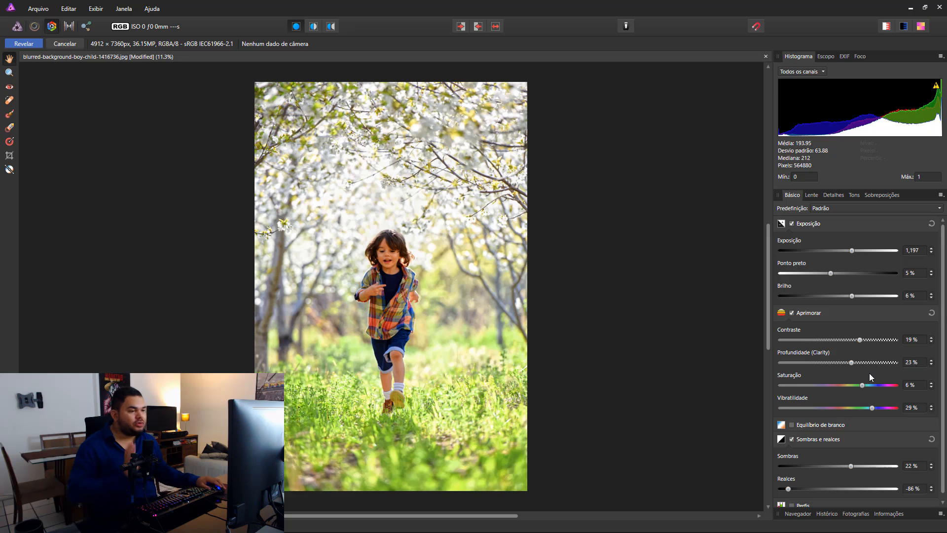
Step: Enable Equilíbrio de branco with a temperature of -5 % and a tint of -9 %, and compare with the original
click(807, 427)
scroll(829, 433, down, 2)
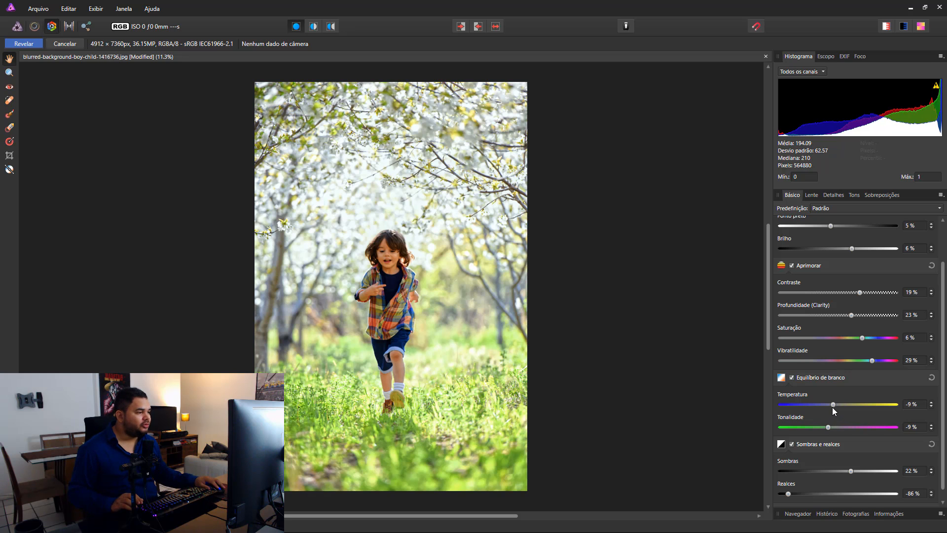
drag(832, 405, 827, 426)
click(496, 26)
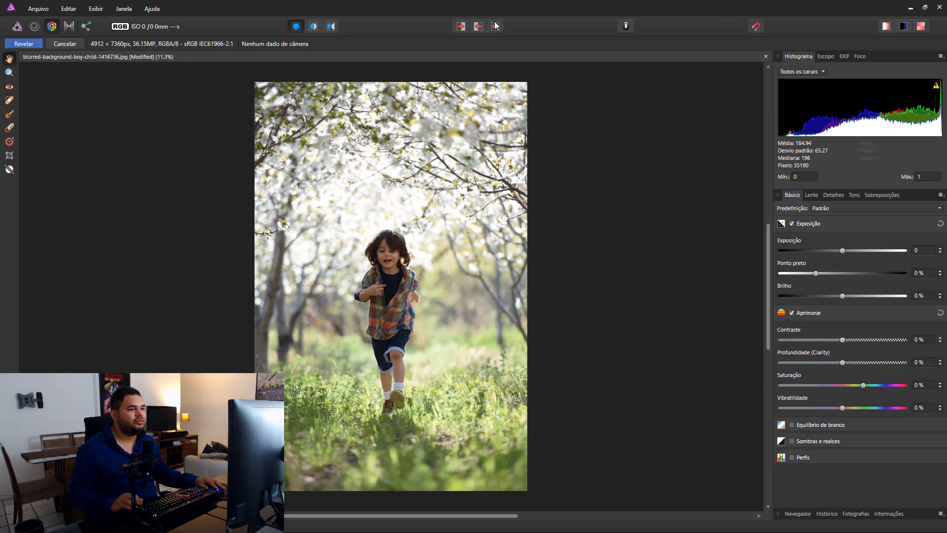
click(496, 26)
click(495, 26)
click(495, 26)
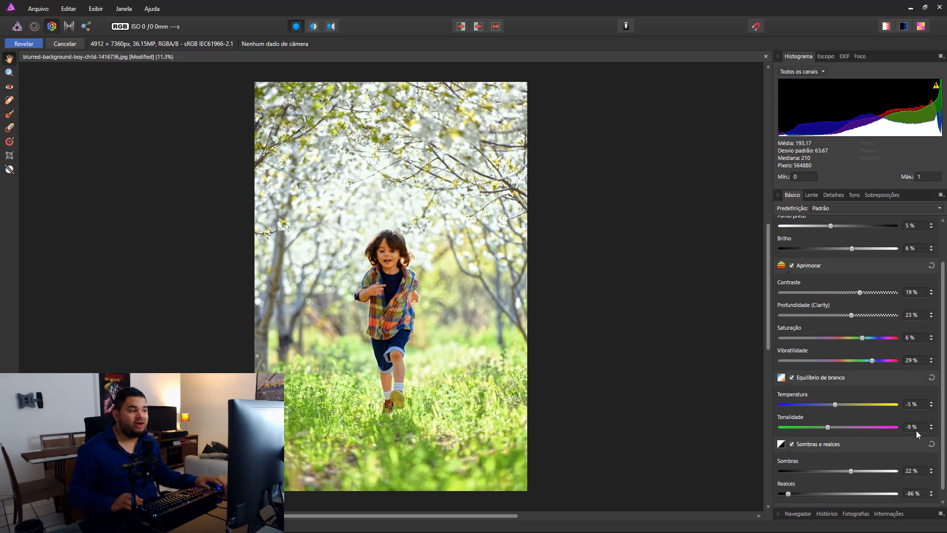
Step: Check the photo without and with the white balance correction, set the tint to -11 %, and compare with the original
click(791, 377)
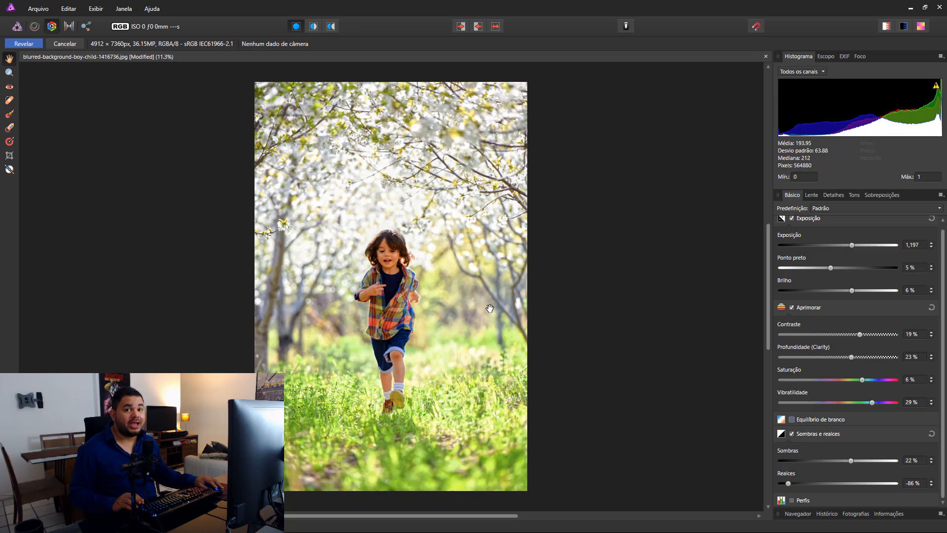
click(791, 420)
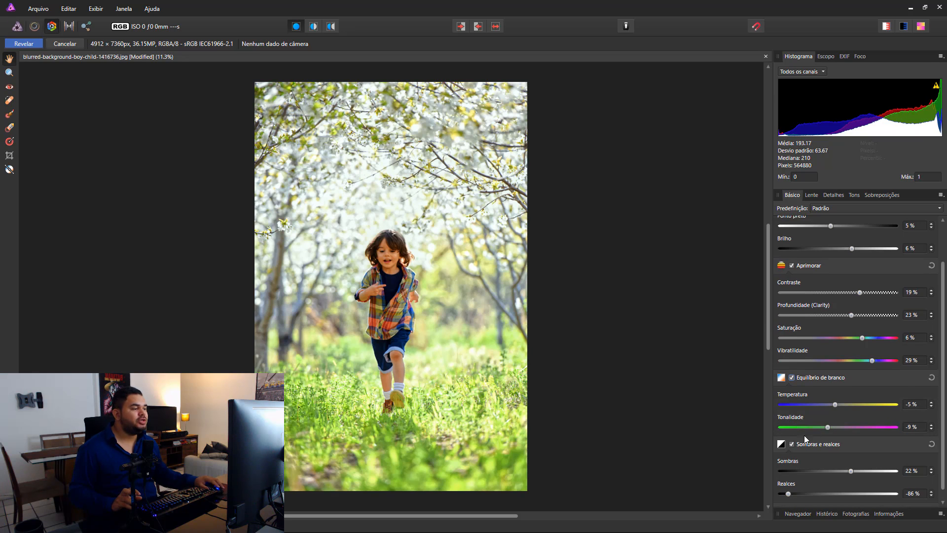
drag(828, 427, 826, 427)
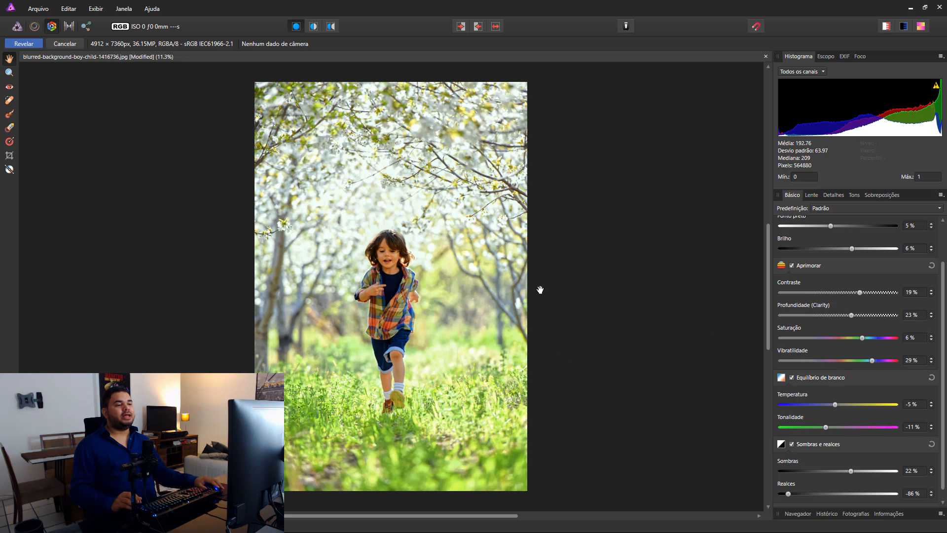
click(496, 28)
click(496, 28)
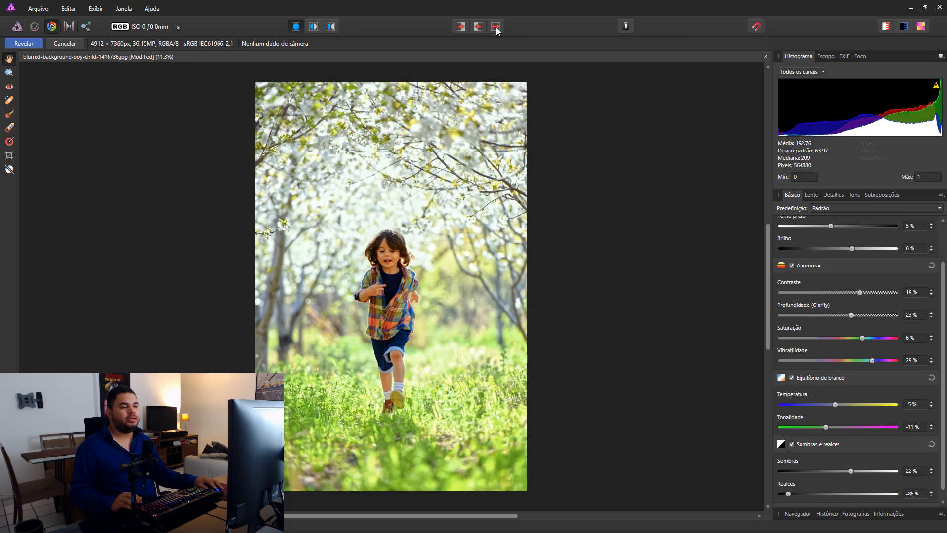
Step: Enable Refinamento de detalhes with a radius of 66 % and a value of 53 %, judging it on the boy
scroll(395, 241, up, 3)
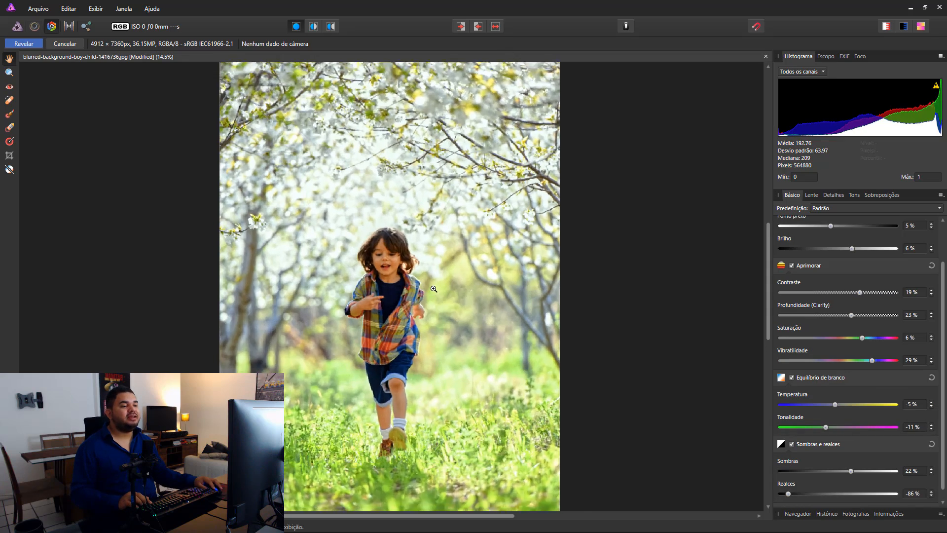
drag(473, 344, 503, 207)
scroll(437, 161, up, 1)
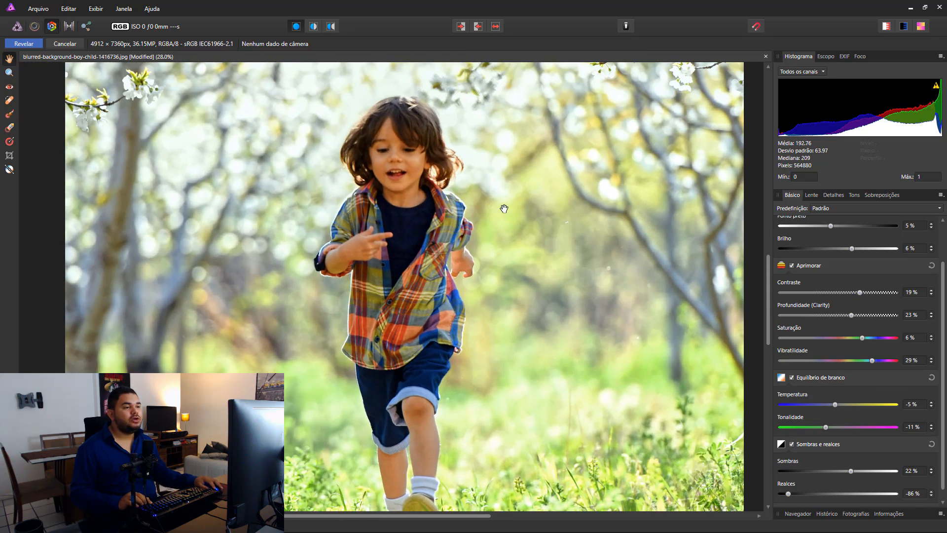
click(833, 195)
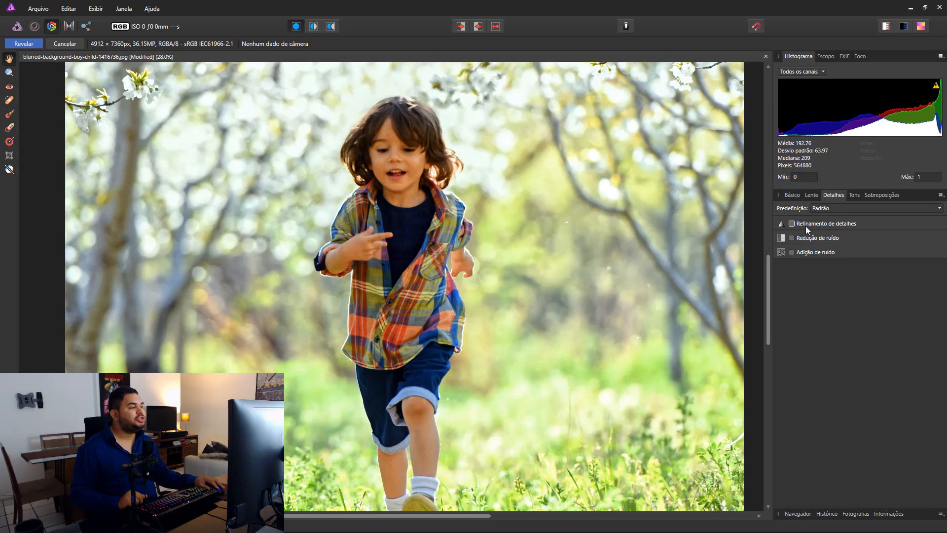
click(791, 224)
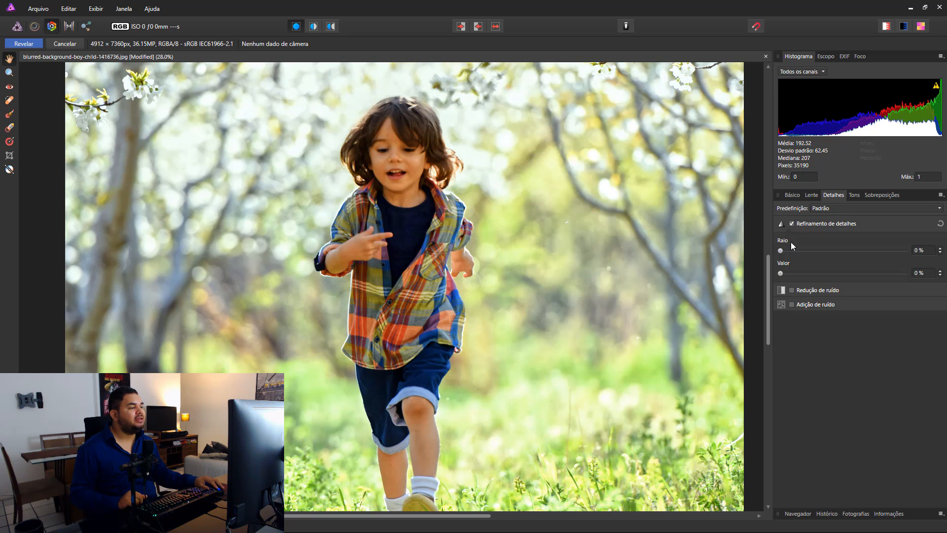
drag(783, 254, 846, 254)
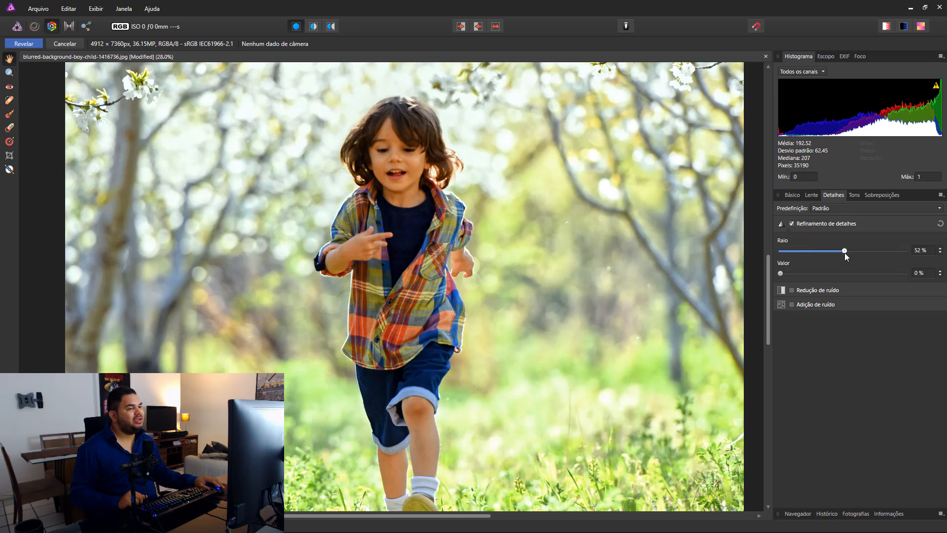
drag(780, 273, 842, 275)
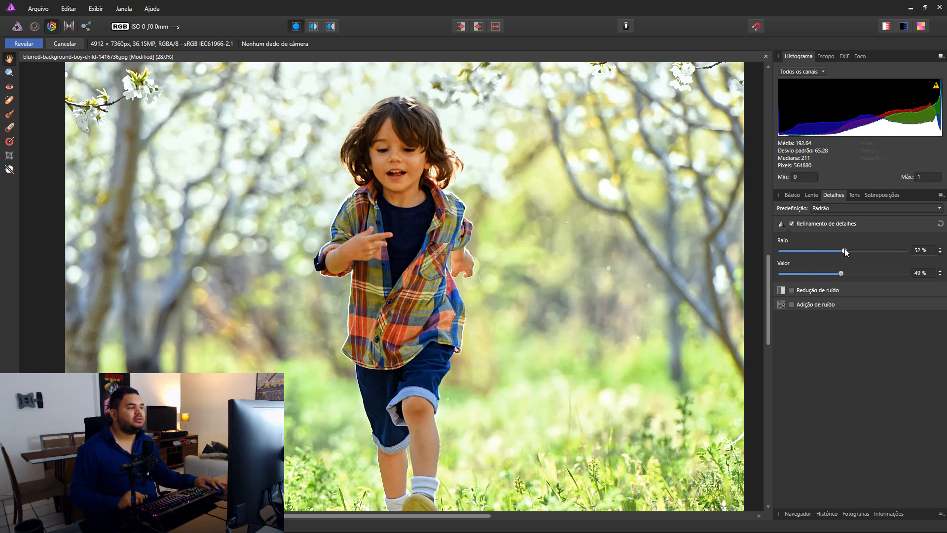
drag(842, 274, 862, 248)
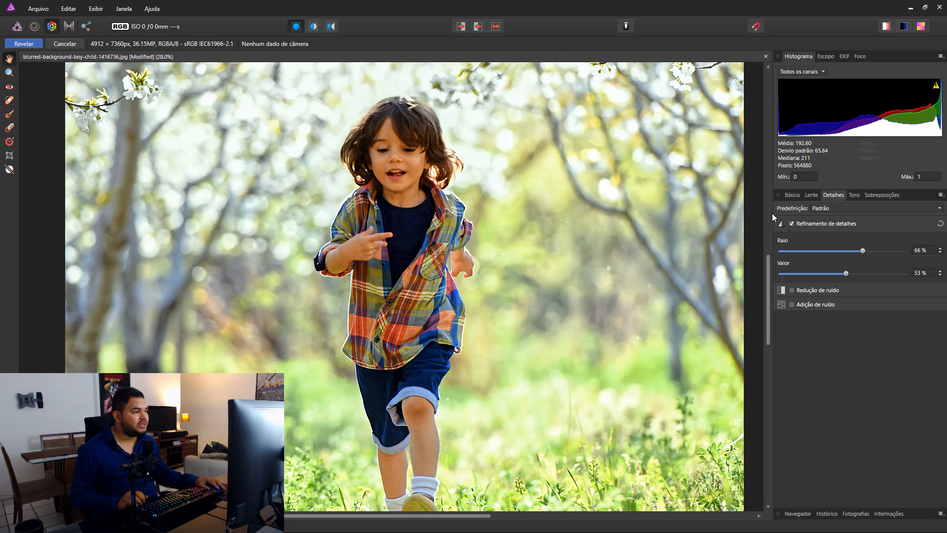
Step: Compare the boy up close without and with detail refinement, and adjust its radius to 69 % and value to 50 %
click(791, 223)
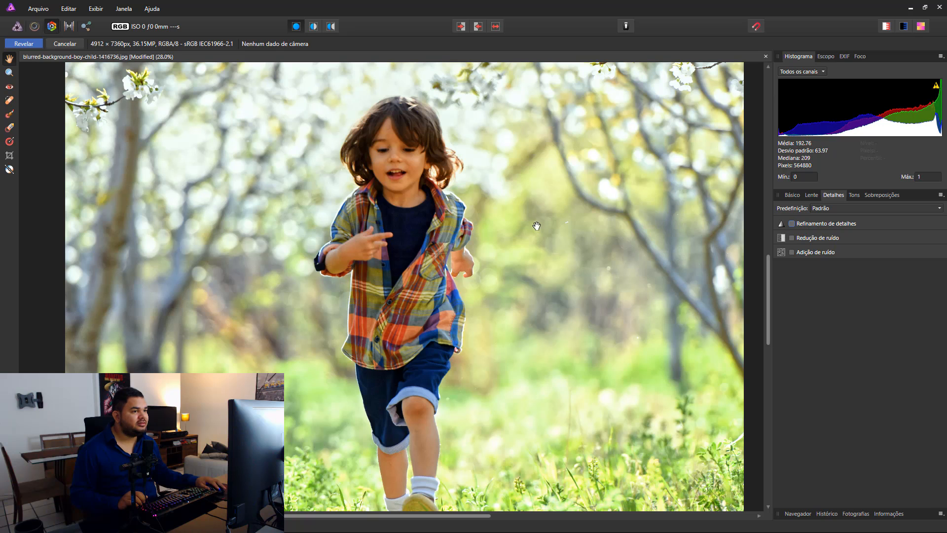
scroll(588, 332, up, 5)
scroll(589, 331, up, 1)
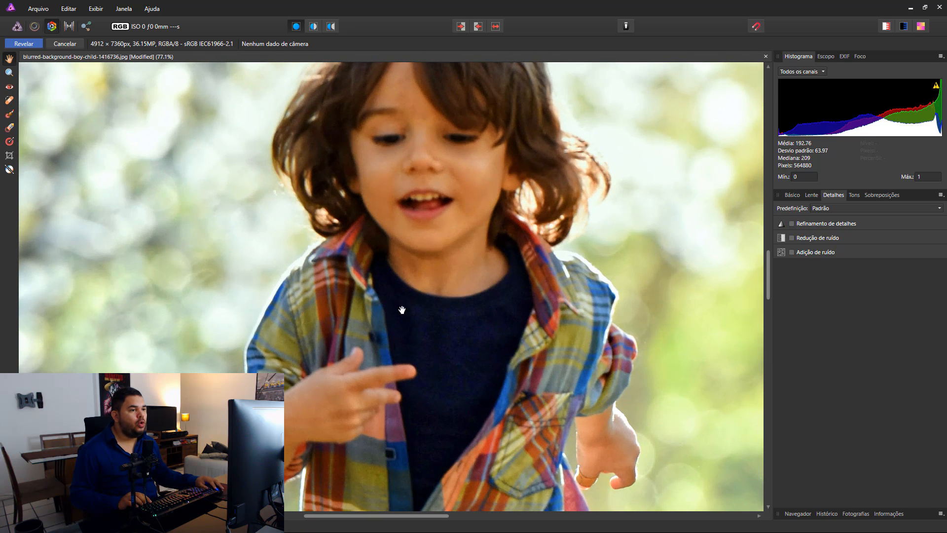
click(792, 223)
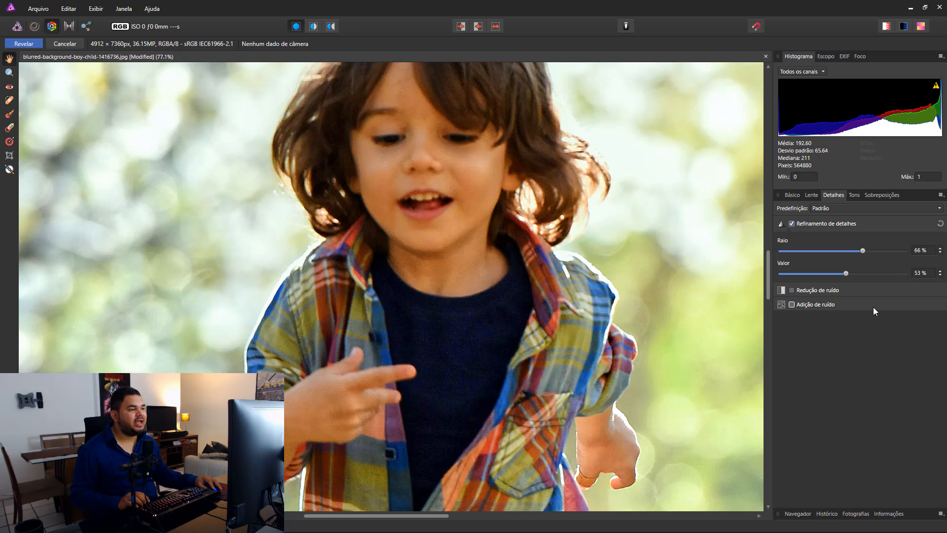
click(792, 223)
click(792, 223)
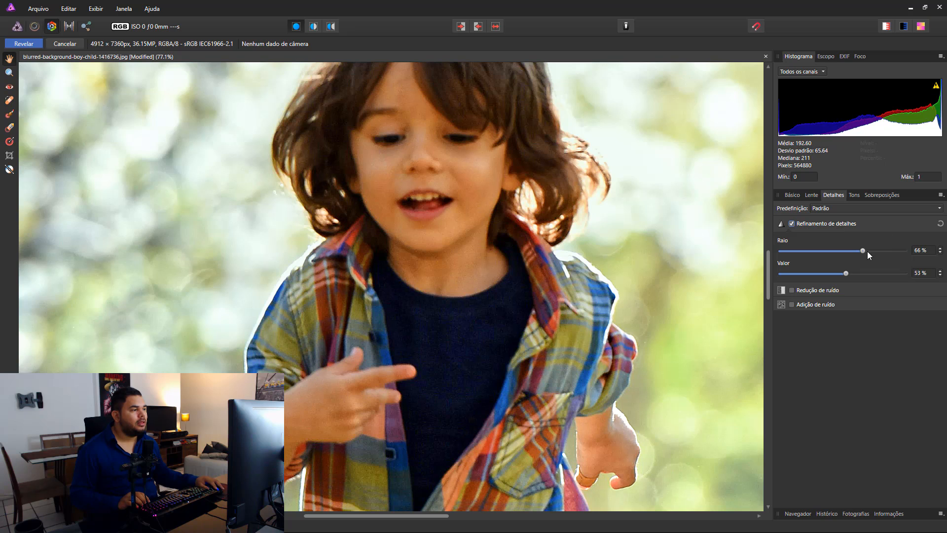
mouse_move(867, 251)
mouse_down()
mouse_move(884, 250)
mouse_move(882, 273)
mouse_move(842, 273)
mouse_move(872, 251)
mouse_up()
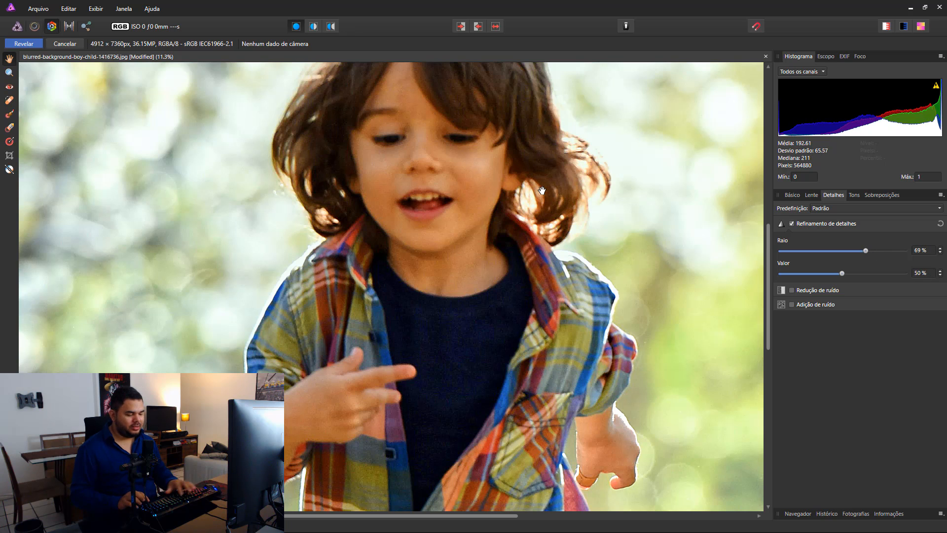
key(ctrl+0)
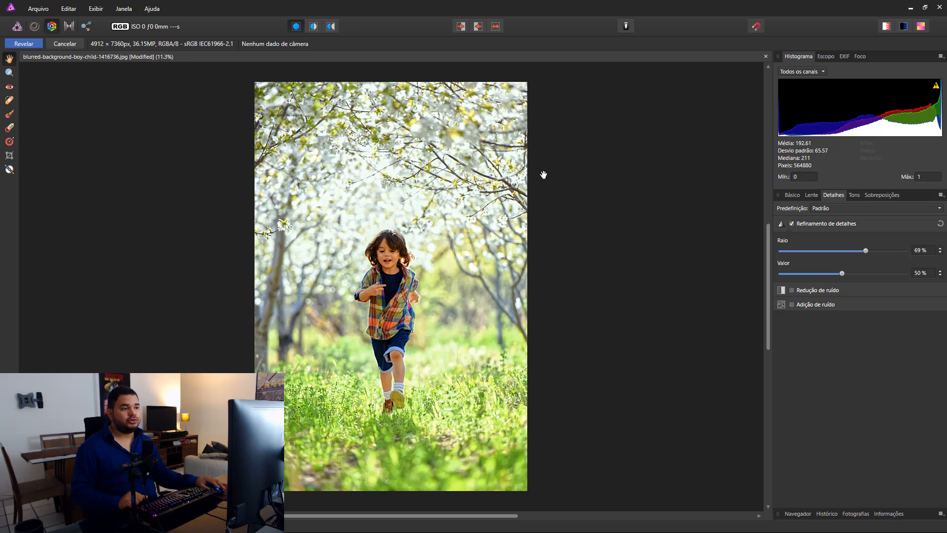
Step: Review the basic correction settings and compare the whole photo with and without all corrections
click(799, 193)
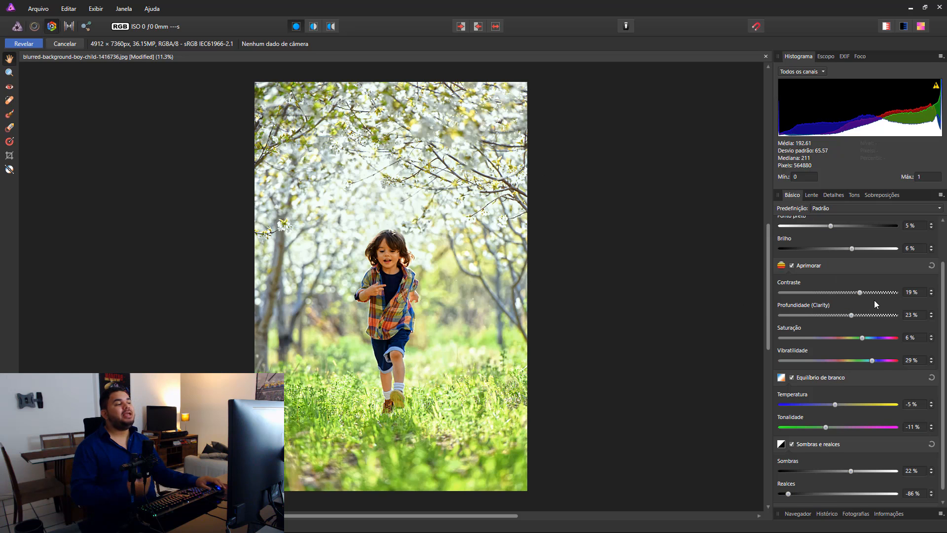
scroll(874, 301, up, 2)
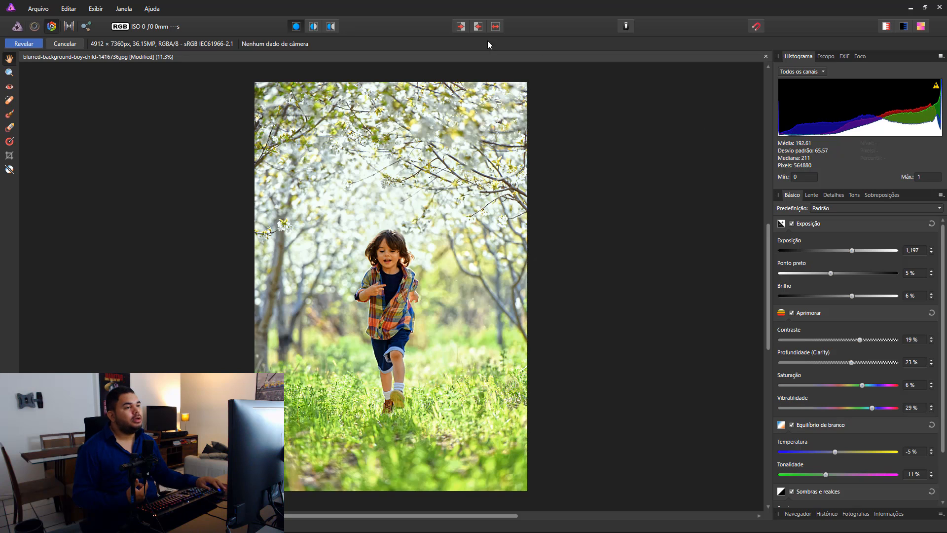
click(496, 27)
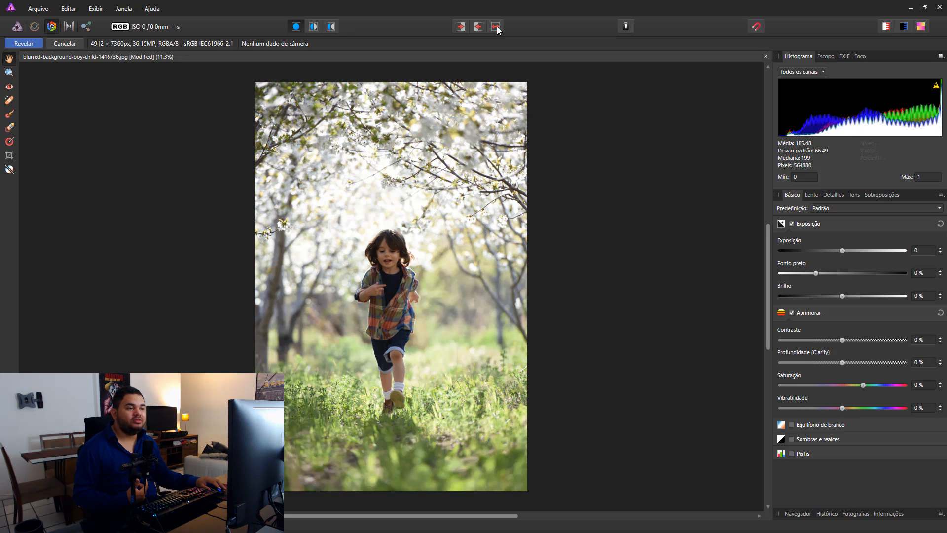
click(496, 27)
click(497, 27)
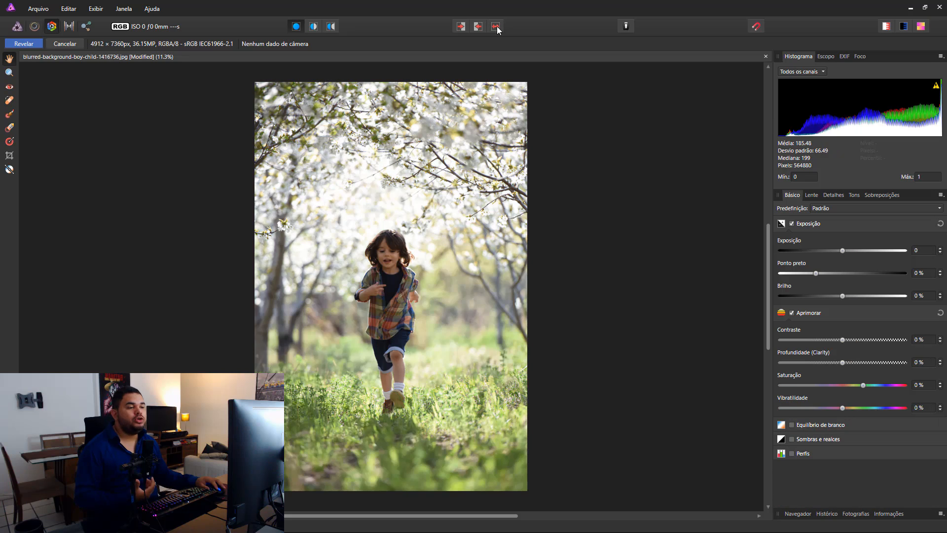
click(496, 27)
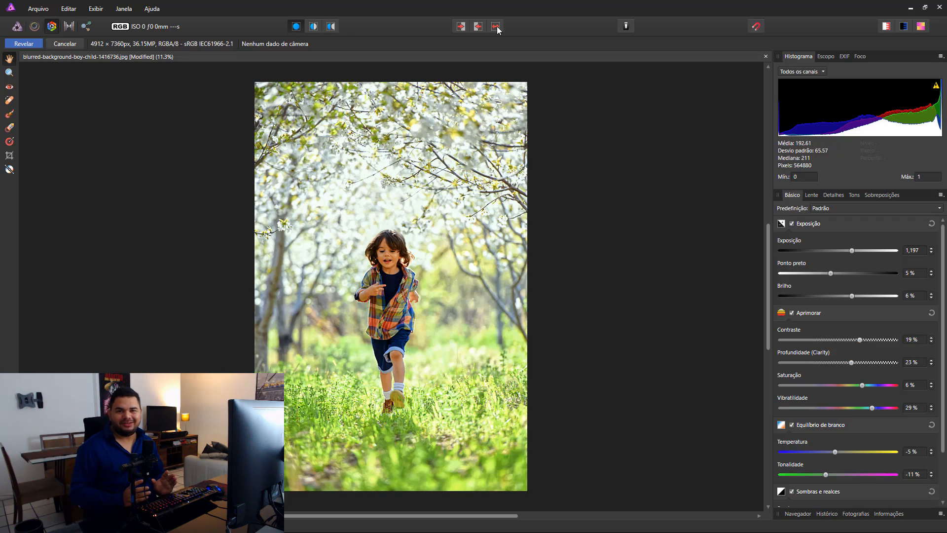
Step: Examine the boy's shorts and legs up close, comparing the corrected photo with the original
scroll(385, 407, up, 4)
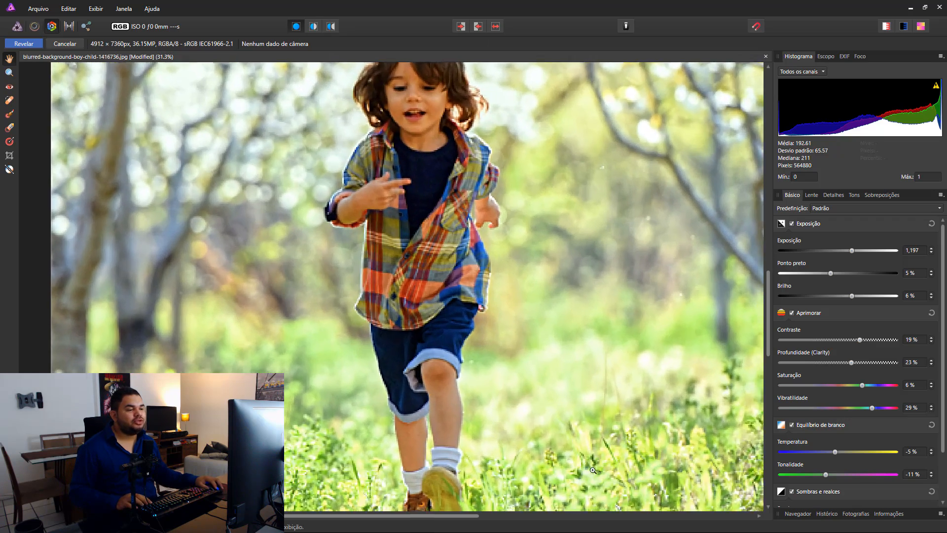
scroll(428, 314, up, 3)
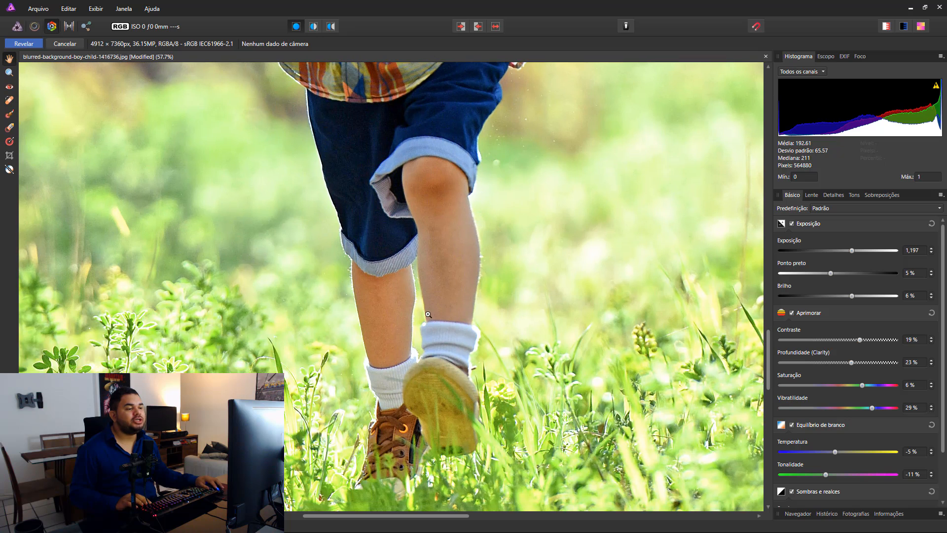
scroll(424, 186, up, 1)
drag(450, 161, 453, 216)
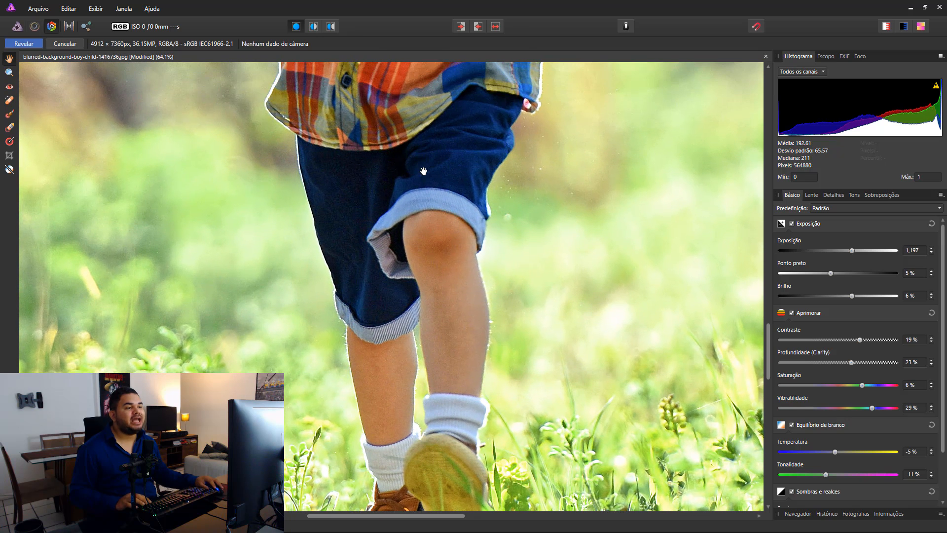
click(495, 27)
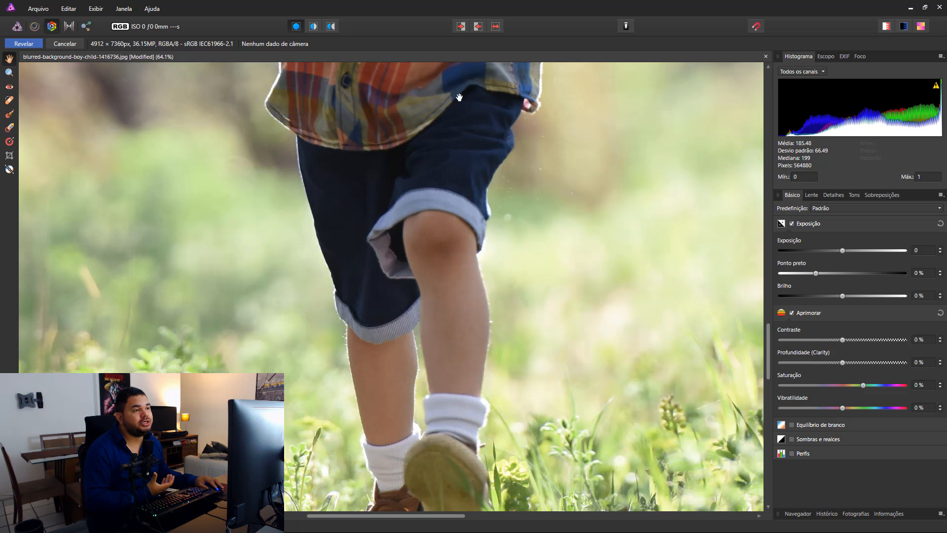
click(495, 27)
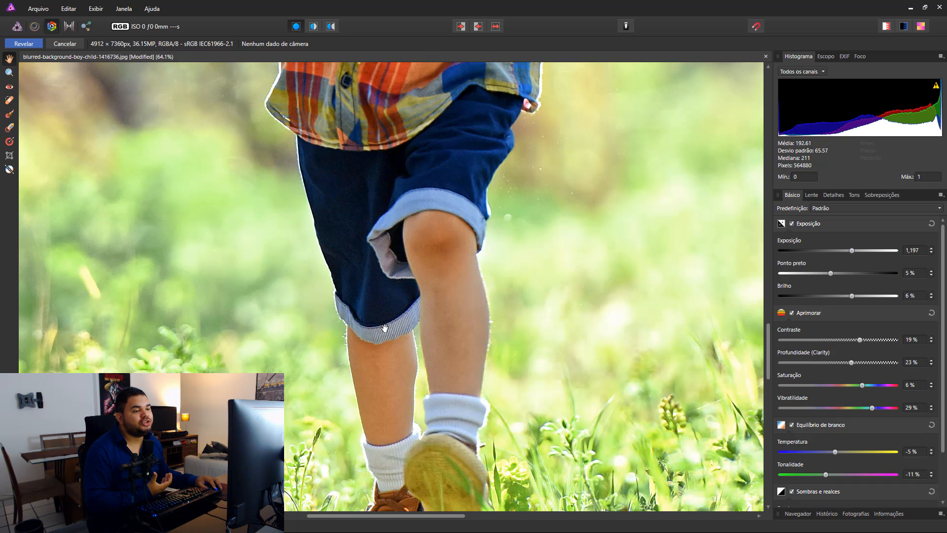
click(496, 27)
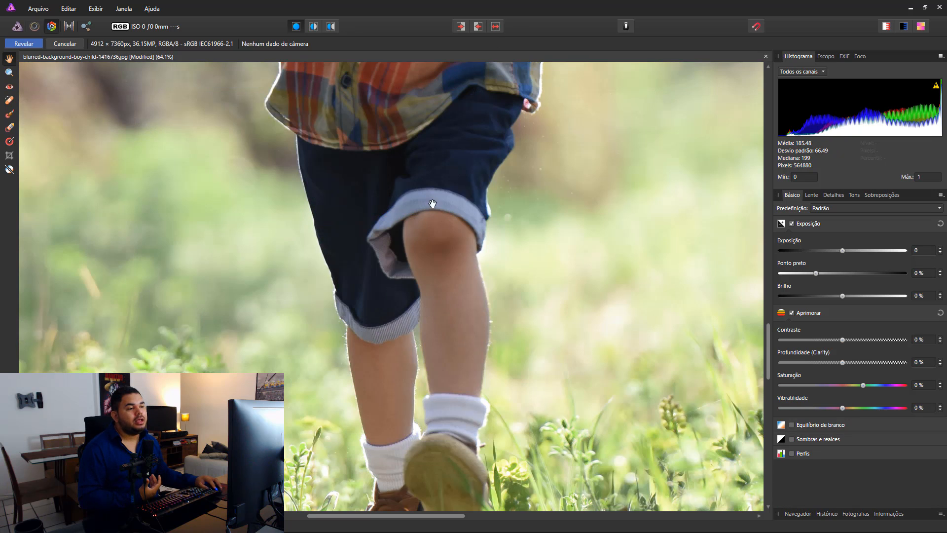
click(497, 28)
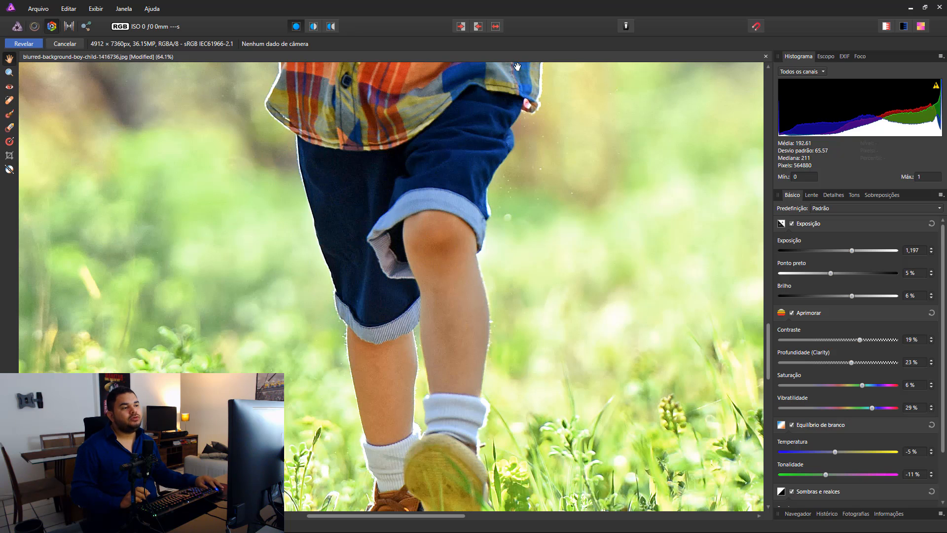
click(497, 28)
click(497, 28)
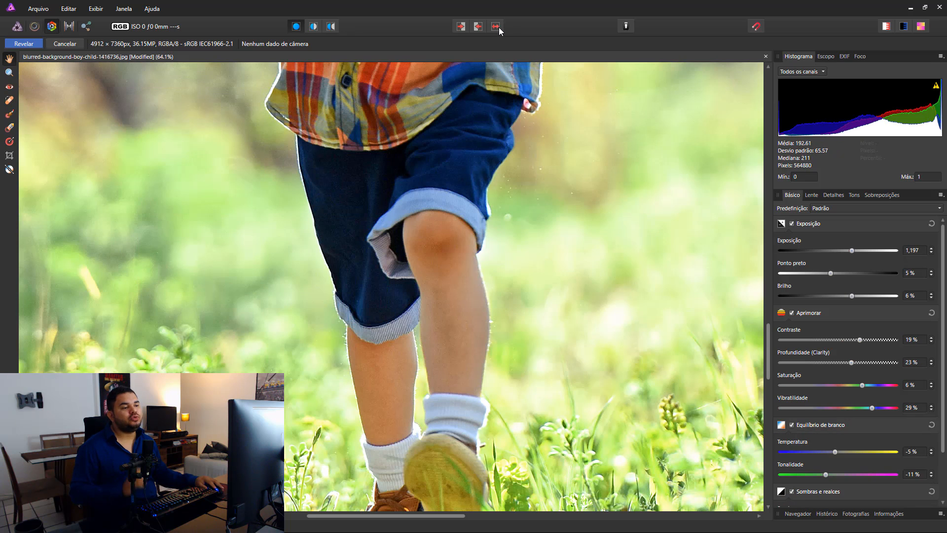
click(497, 28)
click(497, 28)
Step: Compare the corrected and original versions of the boy's shoes and the surrounding grass up close
scroll(498, 27, down, 5)
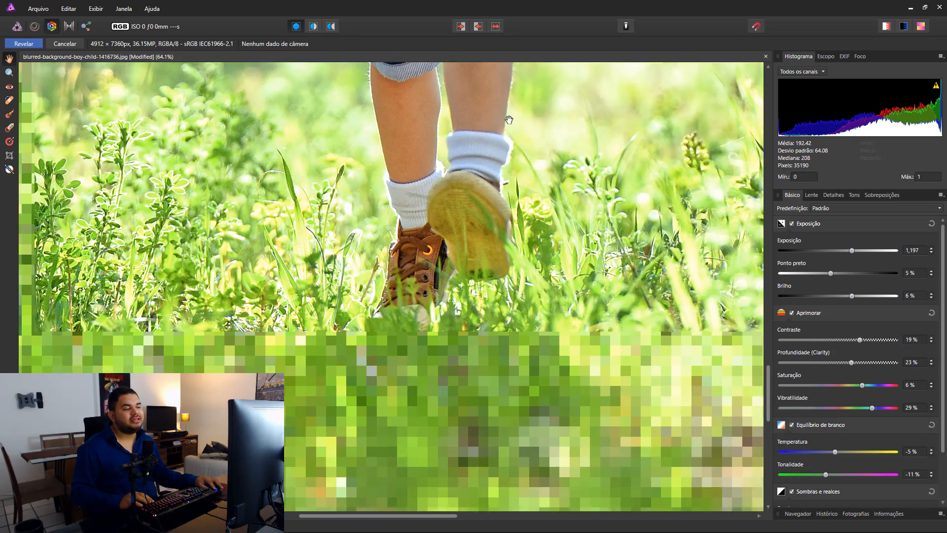
click(497, 27)
click(497, 28)
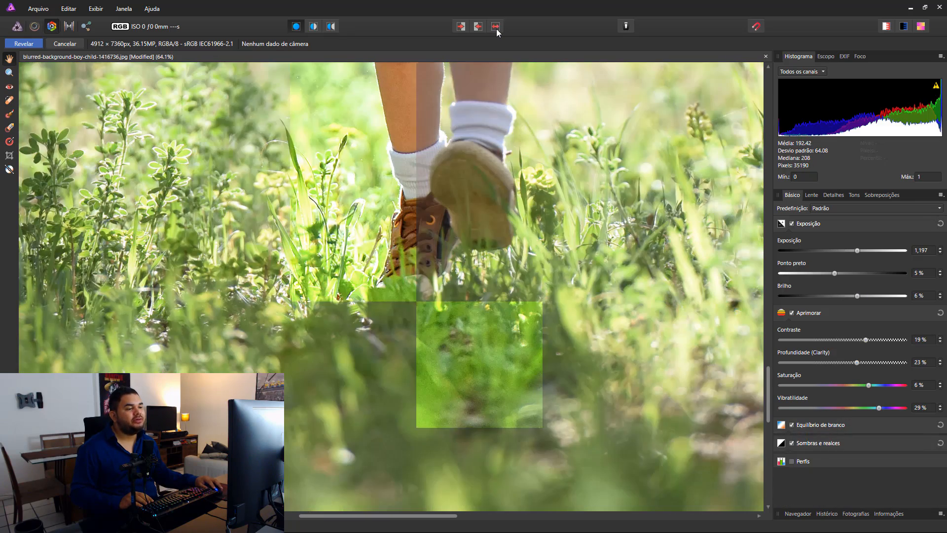
click(497, 29)
click(498, 28)
Step: Compare the corrected and original versions of the boy's plaid shirt, face and hair up close
scroll(475, 389, up, 10)
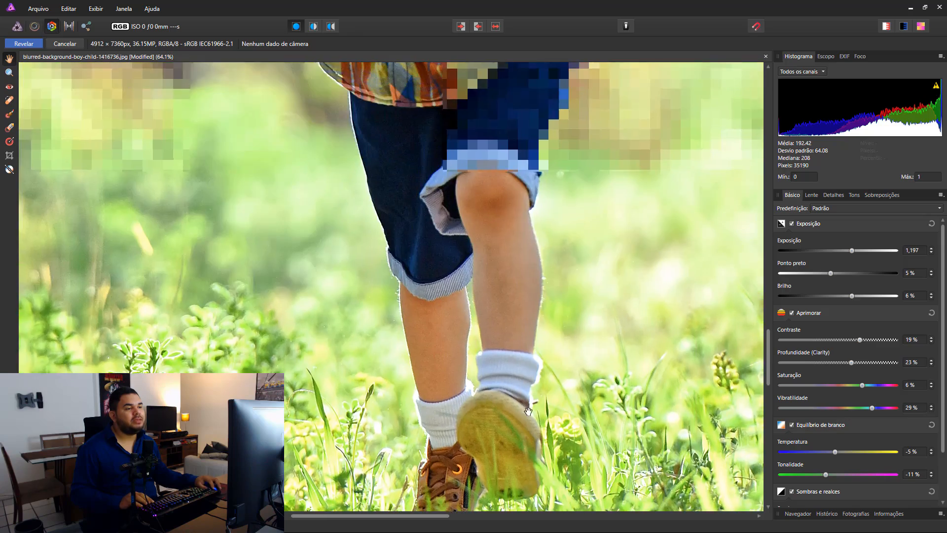
scroll(476, 389, up, 1)
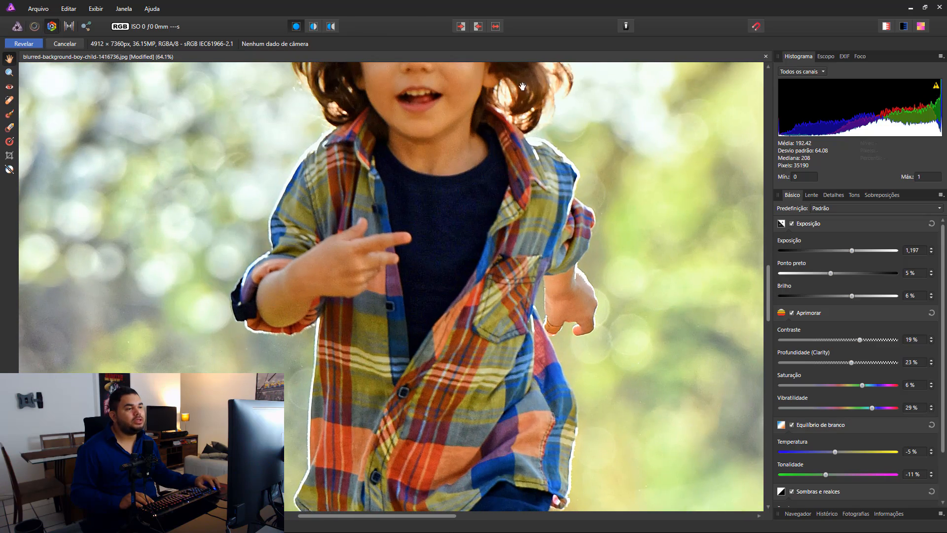
click(497, 28)
click(497, 28)
click(497, 28)
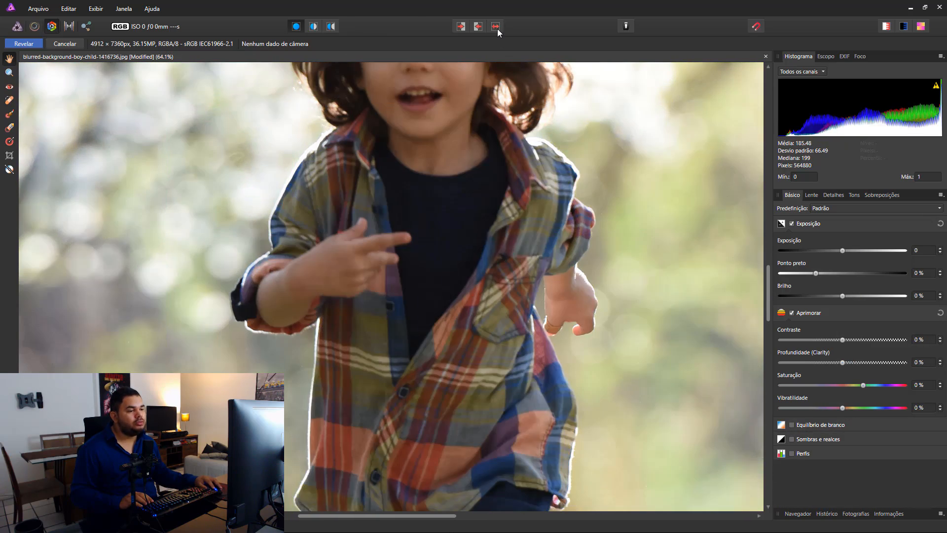
scroll(523, 197, up, 10)
click(498, 28)
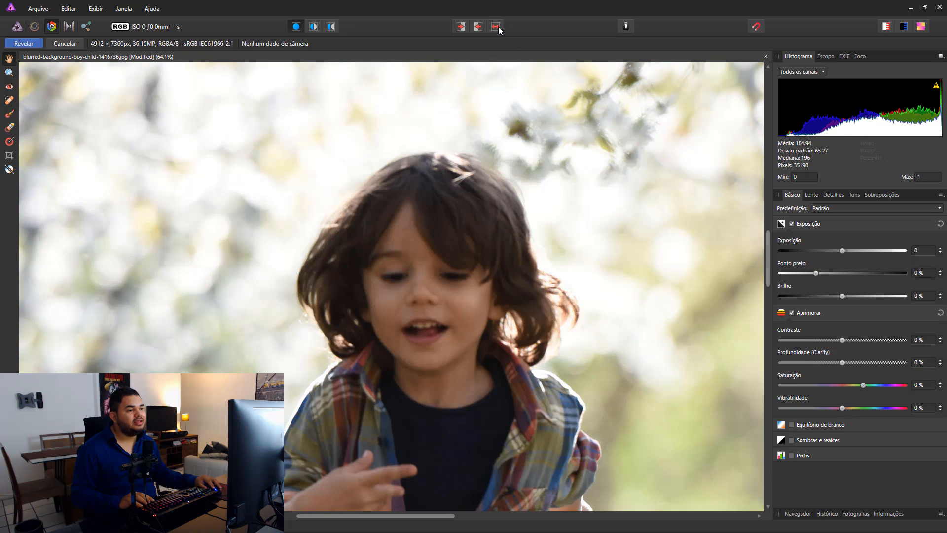
click(497, 29)
scroll(447, 162, down, 6)
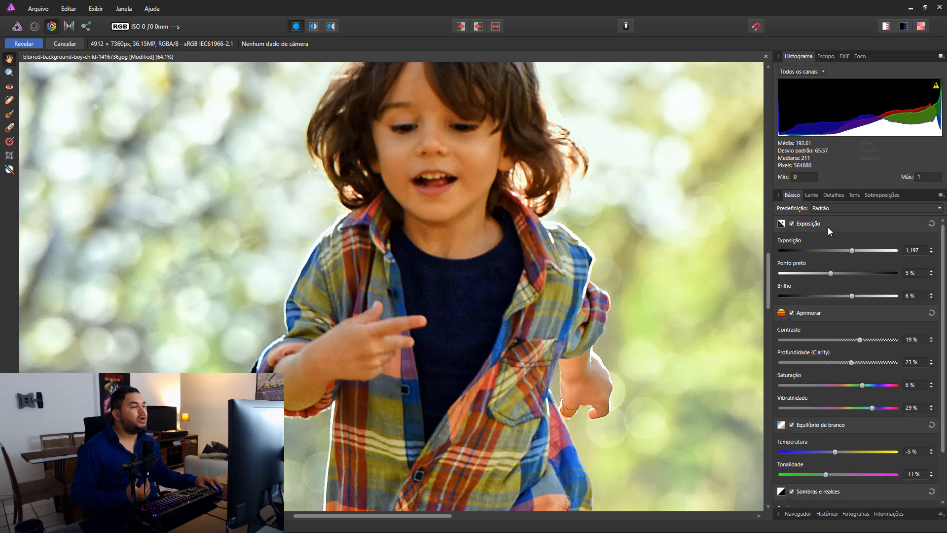
Step: Soften Refinamento de detalhes to a radius of 46 % and a value of 29 %, and check the whole photo
click(834, 196)
drag(841, 273, 838, 251)
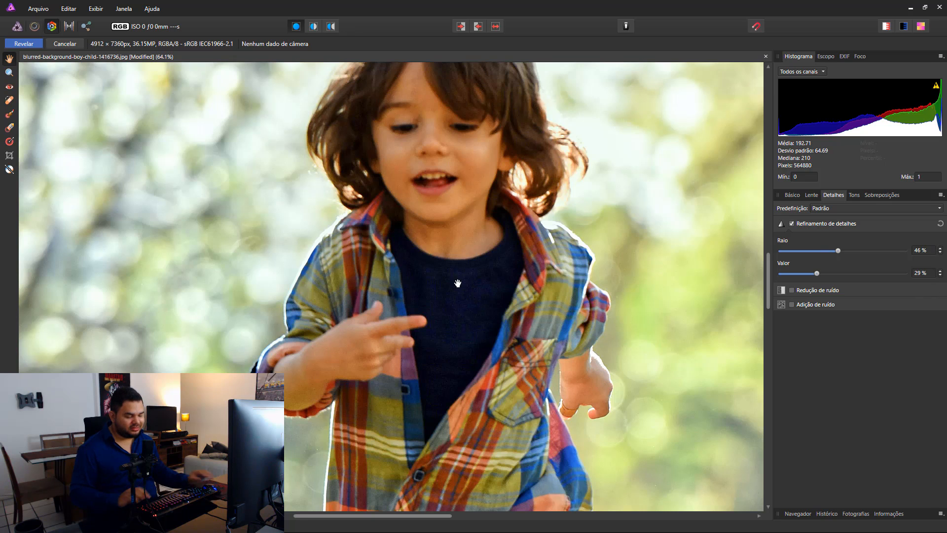
key(ctrl+0)
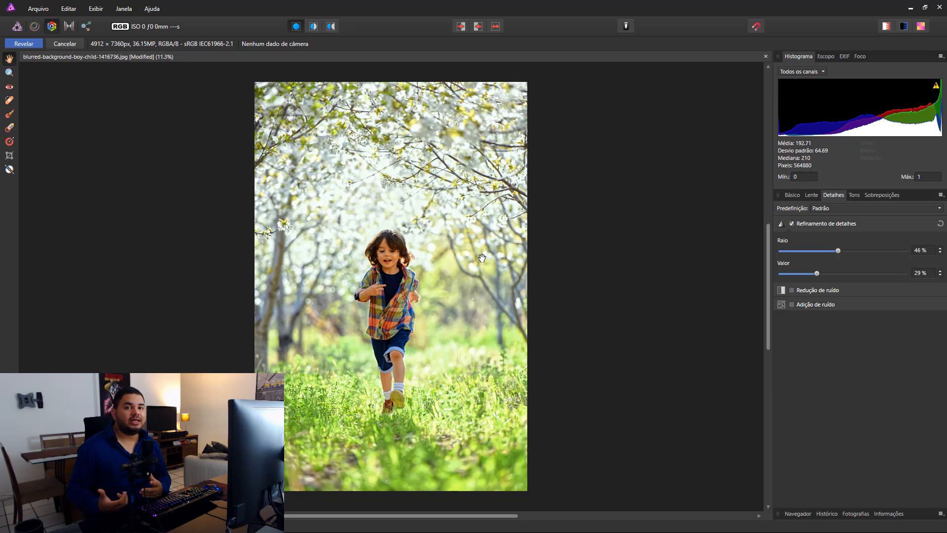
Step: Add a linear gradient overlay covering the whole photo, placing its line beside the image, and check it against the Mestre layer
click(882, 196)
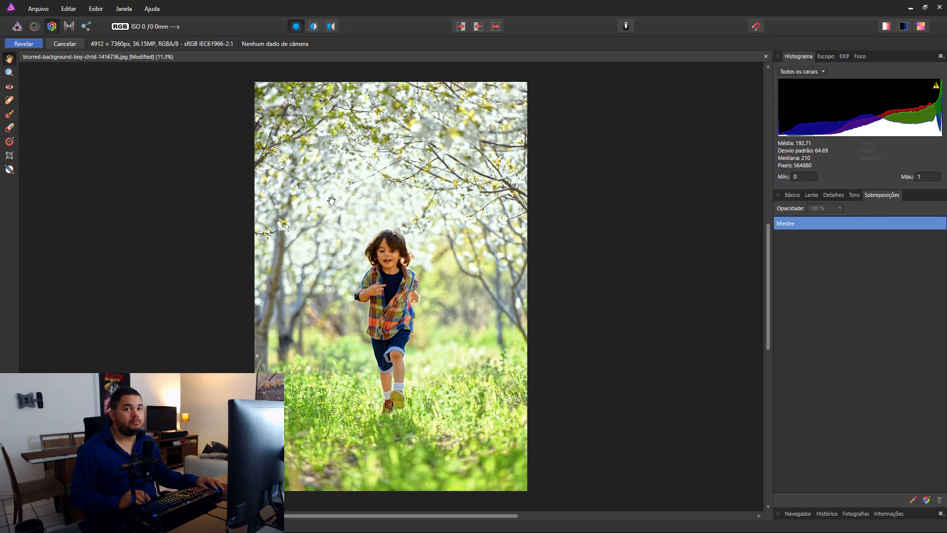
click(928, 500)
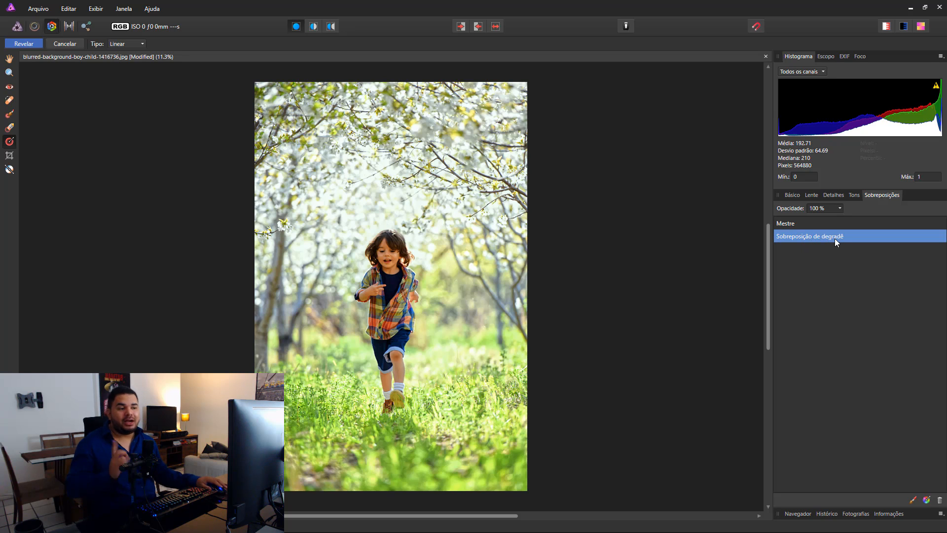
click(132, 244)
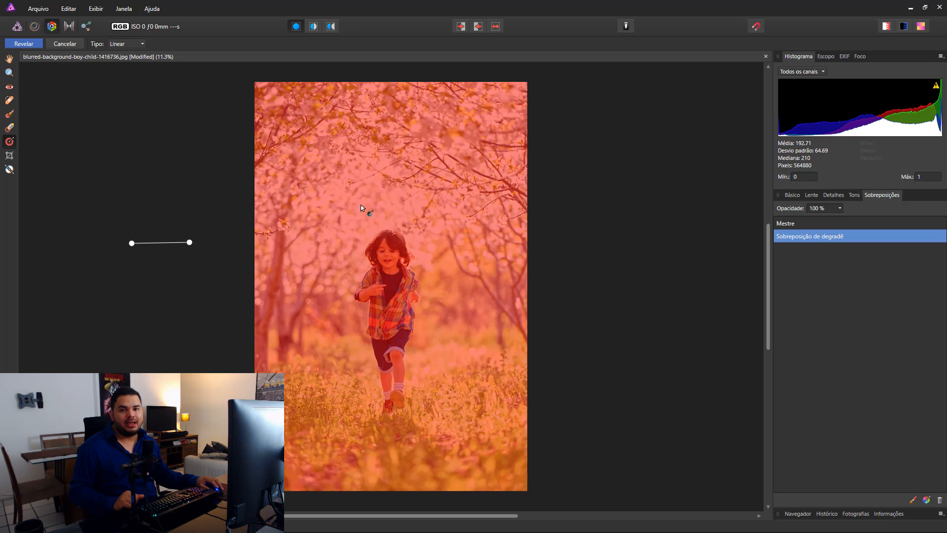
click(802, 227)
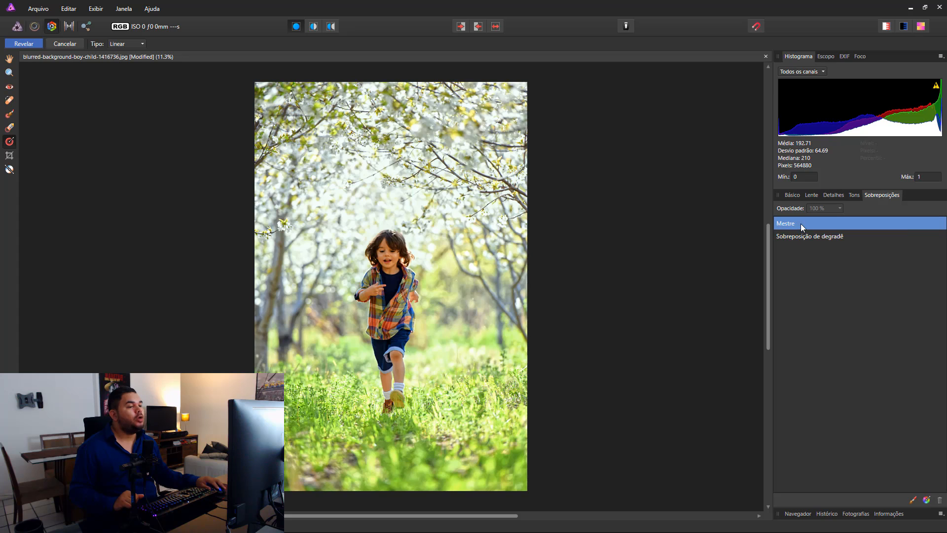
click(821, 237)
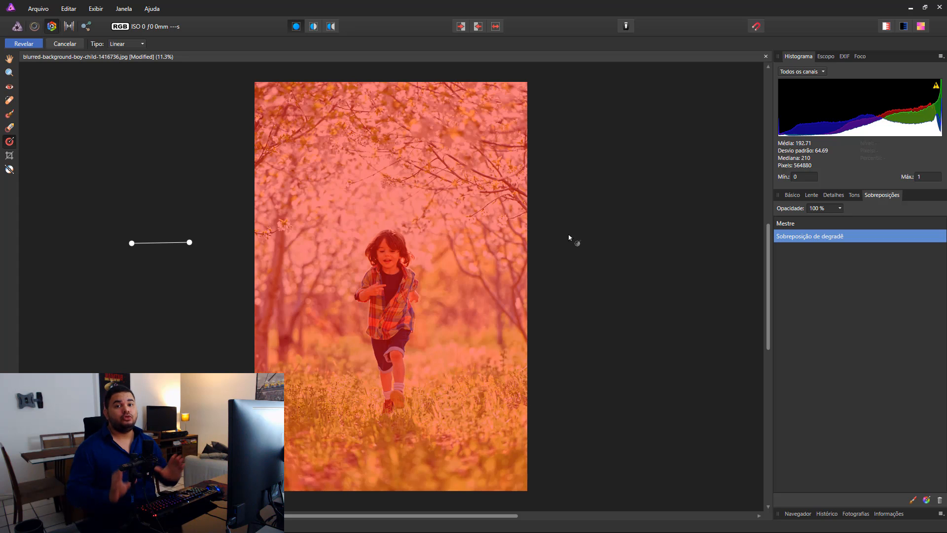
Step: Enable Sombras e realces on the gradient overlay with shadows at 33 % and highlights at -38 %
click(793, 195)
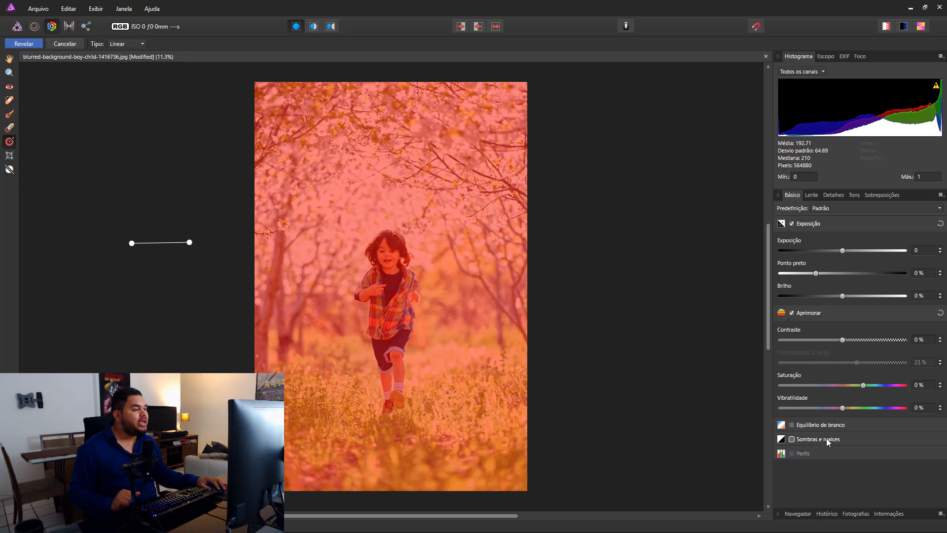
click(809, 440)
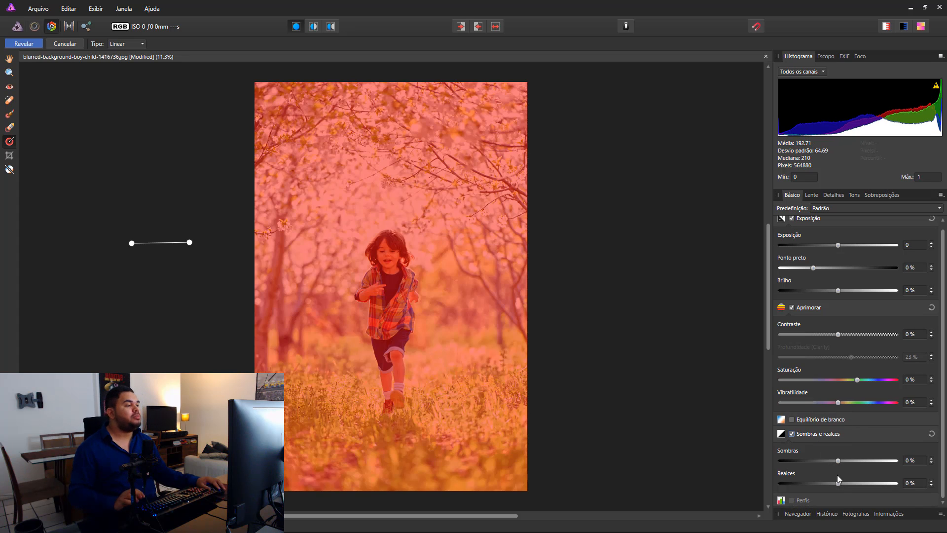
drag(837, 484, 816, 483)
drag(856, 460, 859, 460)
Step: Set the gradient overlay's exposure to 0,299 and readjust its shadows to 9 % and highlights to -36 %
scroll(854, 345, up, 1)
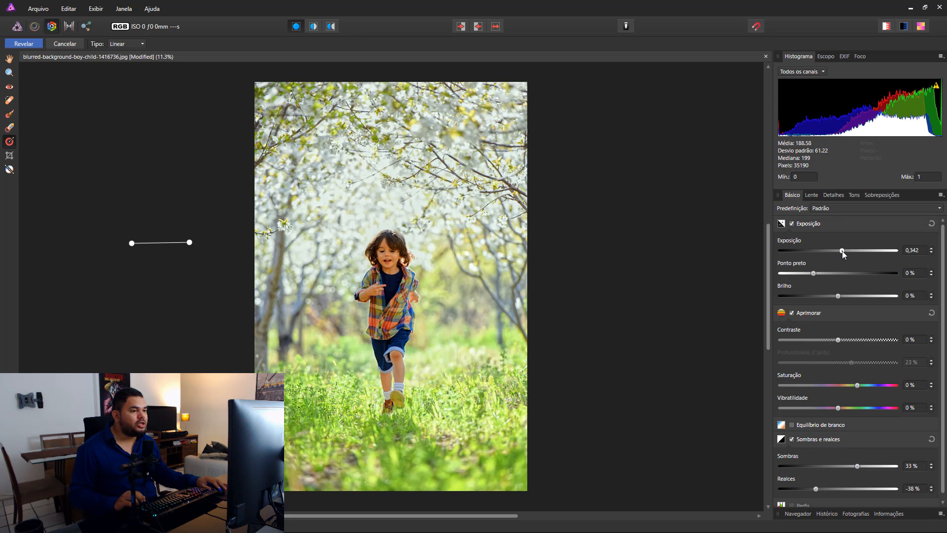
drag(842, 251, 841, 251)
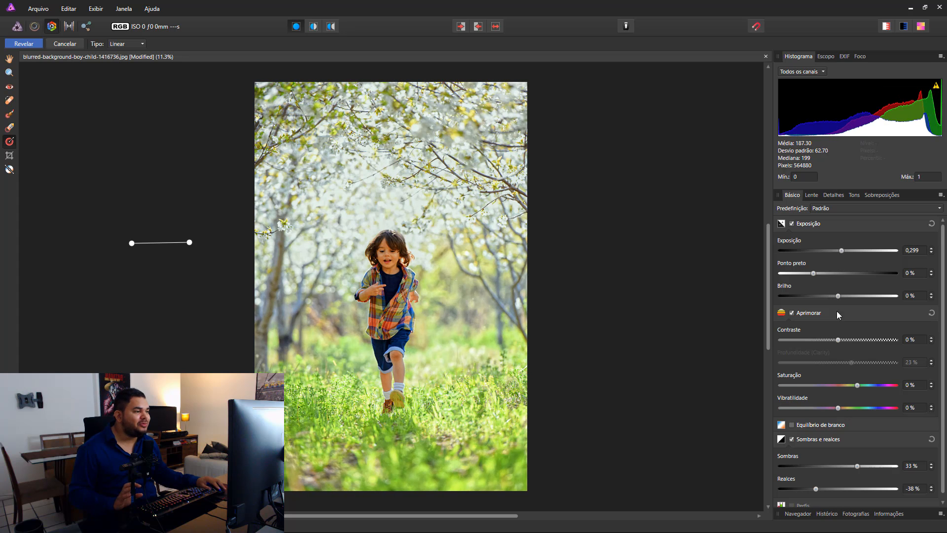
drag(855, 465, 817, 488)
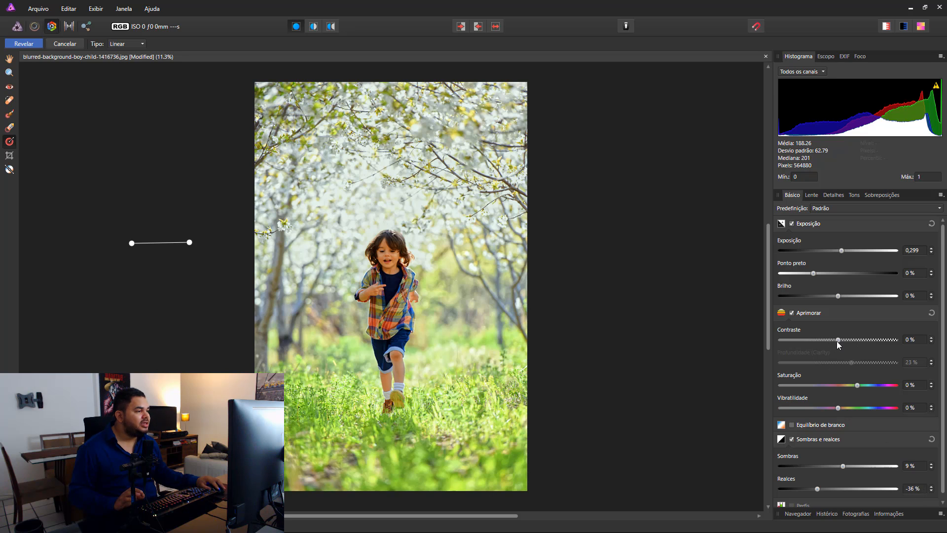
Step: Set the gradient overlay's contrast to 10 % and saturation to -10 %, and return to the overlay list
drag(837, 342, 850, 339)
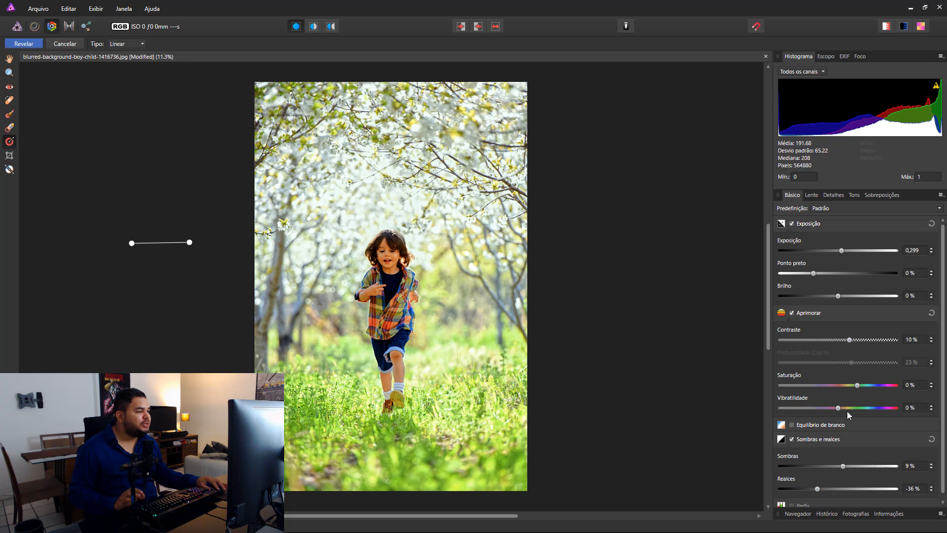
drag(856, 384, 850, 385)
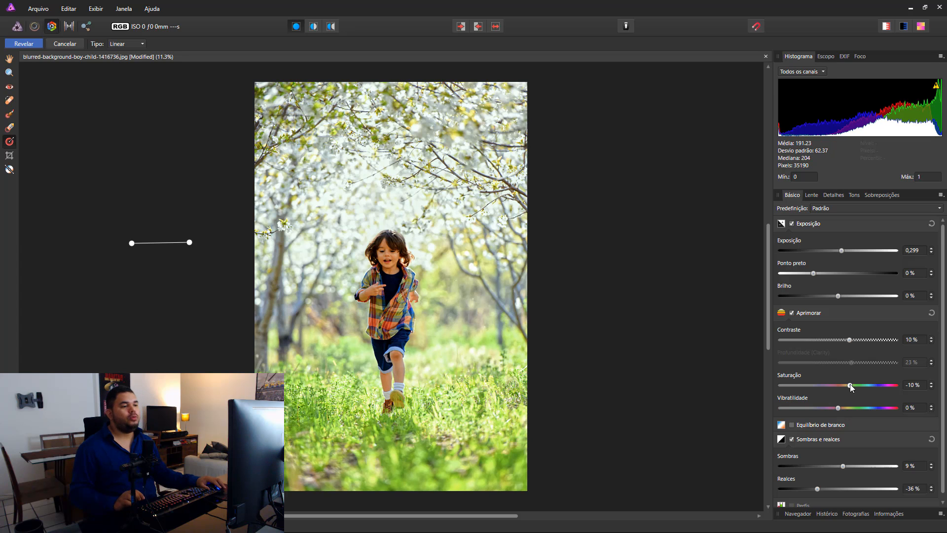
click(881, 194)
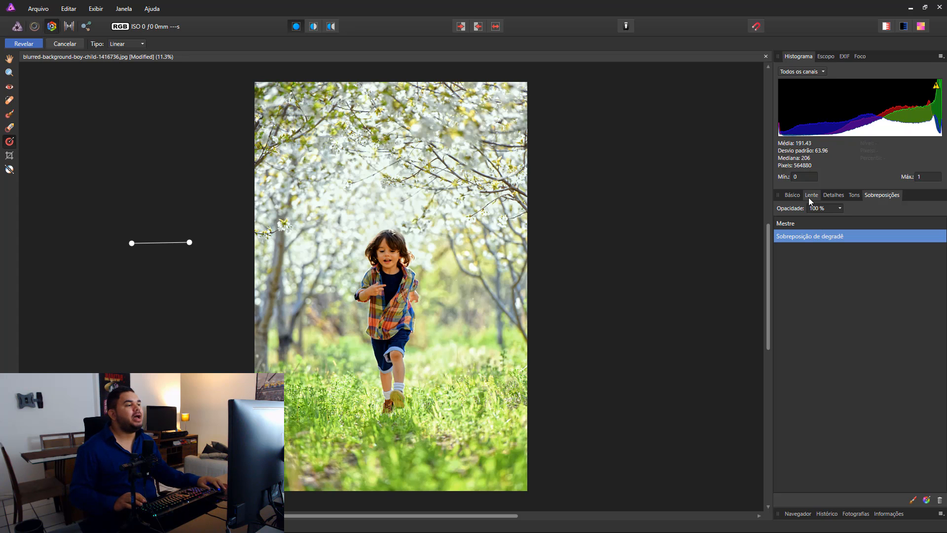
Step: Return to the basic settings of the photo and compare the developed version with the original
click(793, 195)
click(496, 27)
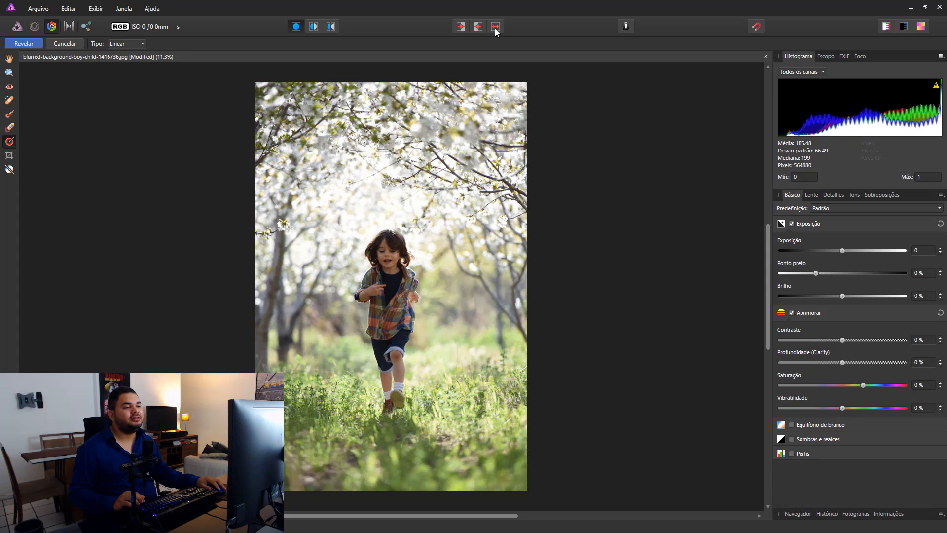
click(496, 28)
click(496, 28)
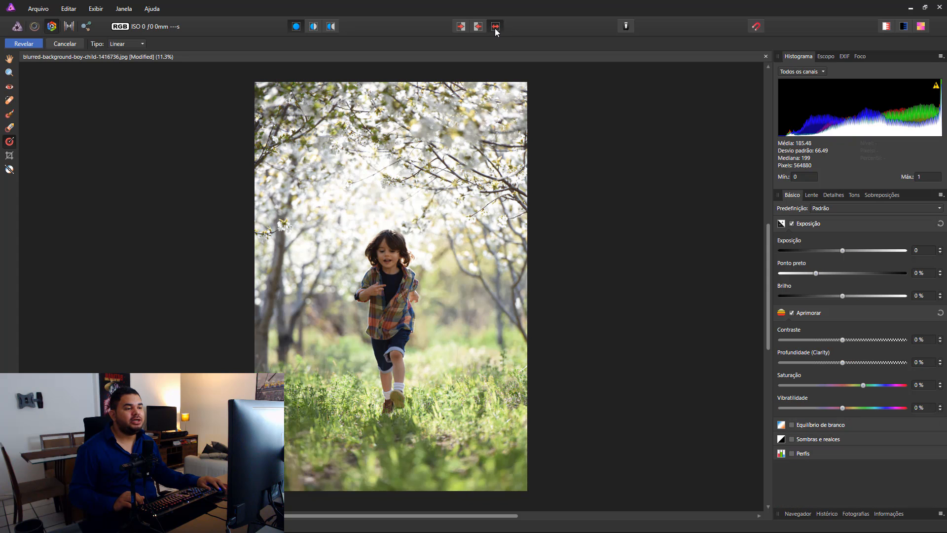
click(496, 28)
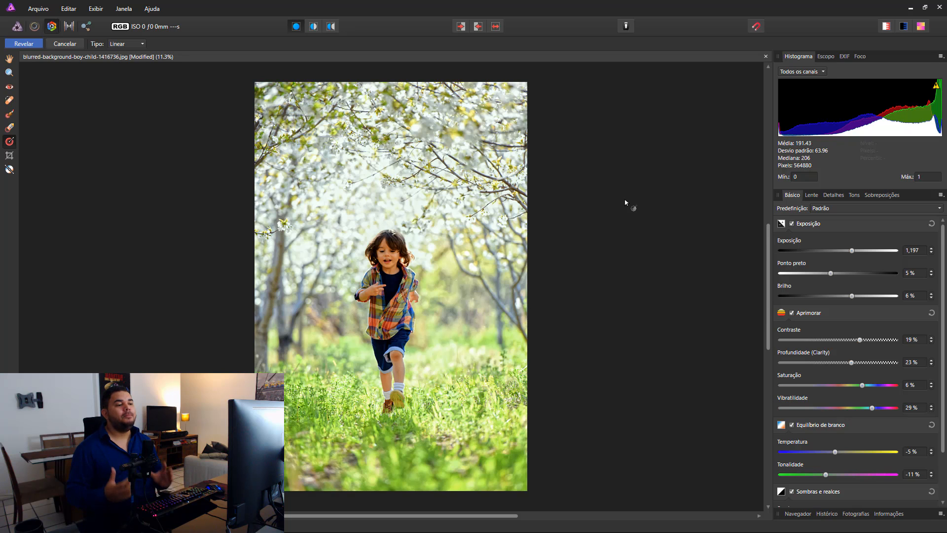
Step: Set the photo's white balance temperature to -11 % and its tint to -12 %
mouse_move(836, 453)
mouse_down()
mouse_move(848, 453)
mouse_move(826, 453)
mouse_up()
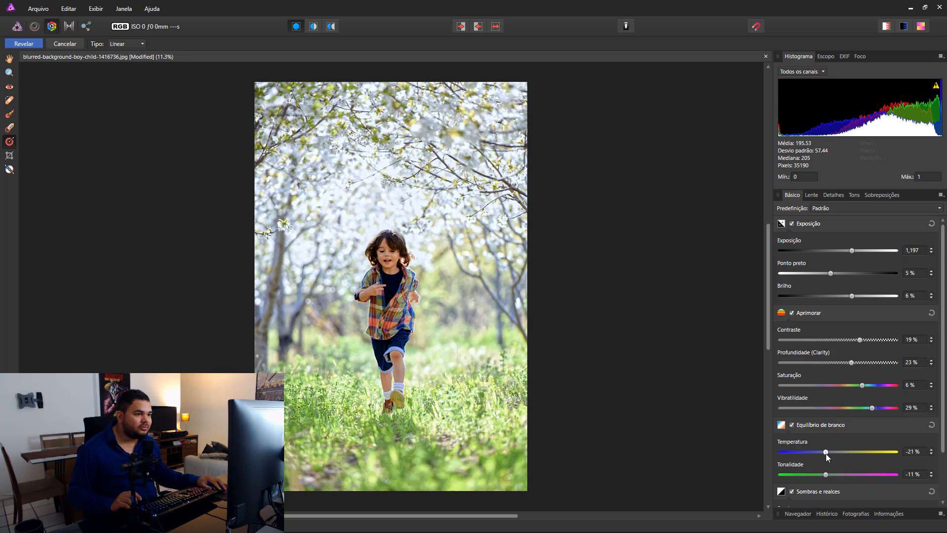
drag(827, 454, 832, 454)
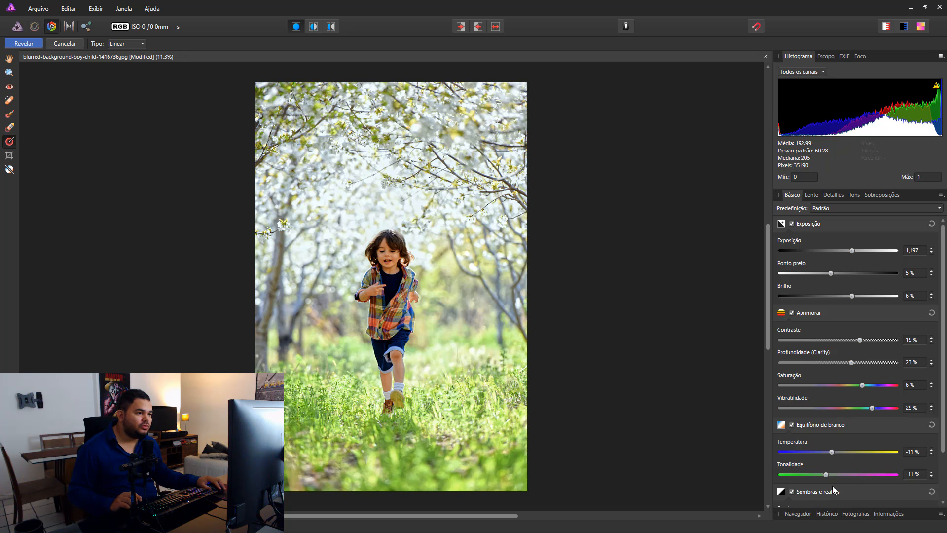
mouse_move(827, 474)
mouse_down()
mouse_move(836, 474)
mouse_move(824, 474)
mouse_up()
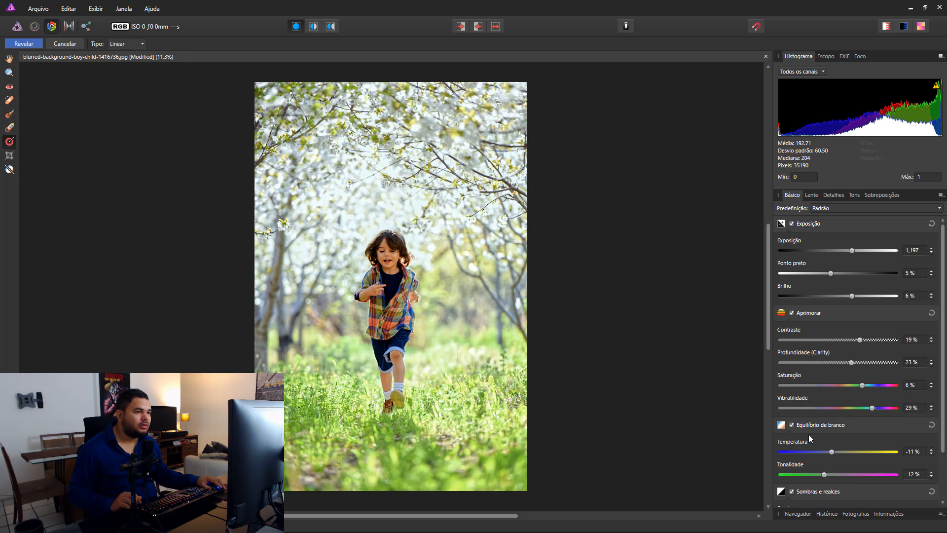
Step: Compare the photo with its original once more, commit the Develop adjustments and deselect the developed layer
click(497, 29)
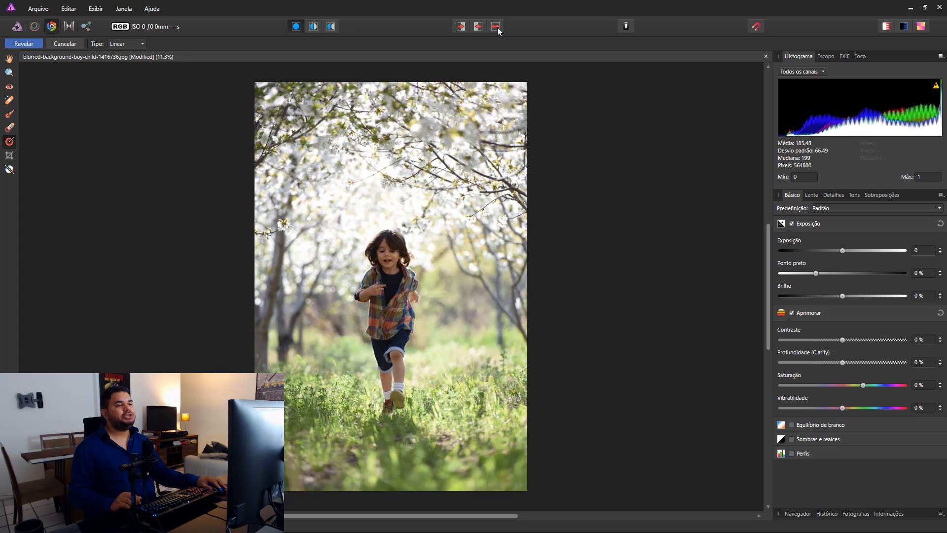
click(498, 28)
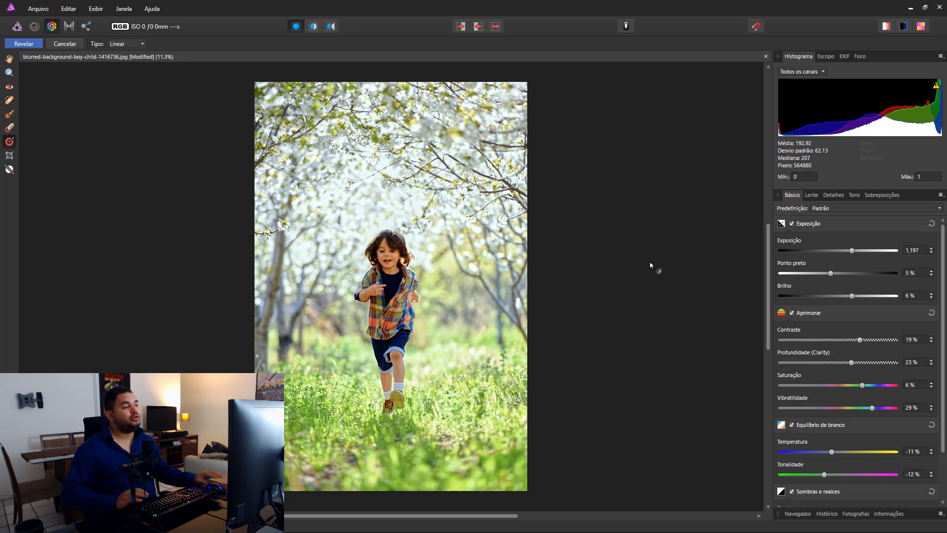
click(22, 44)
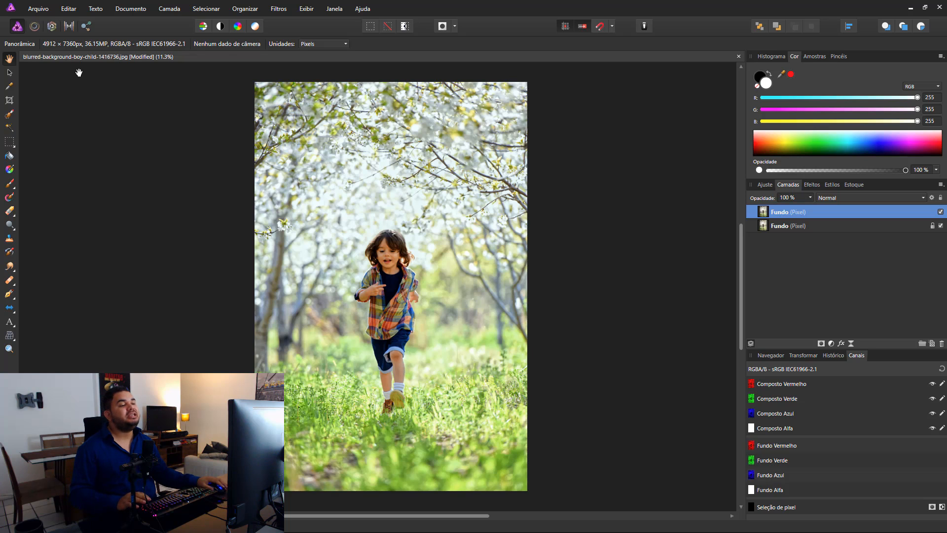
click(11, 73)
click(116, 106)
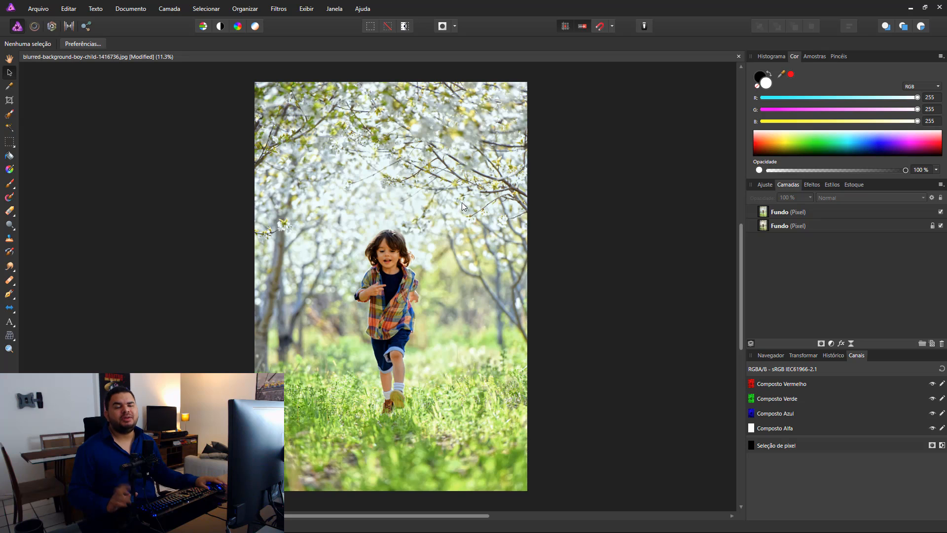
Step: Place the leaves image ed04d15dd28f67389ddb93053d398387.png over the photo's upper-left corner, with its leaves meeting the photo's edges
click(44, 9)
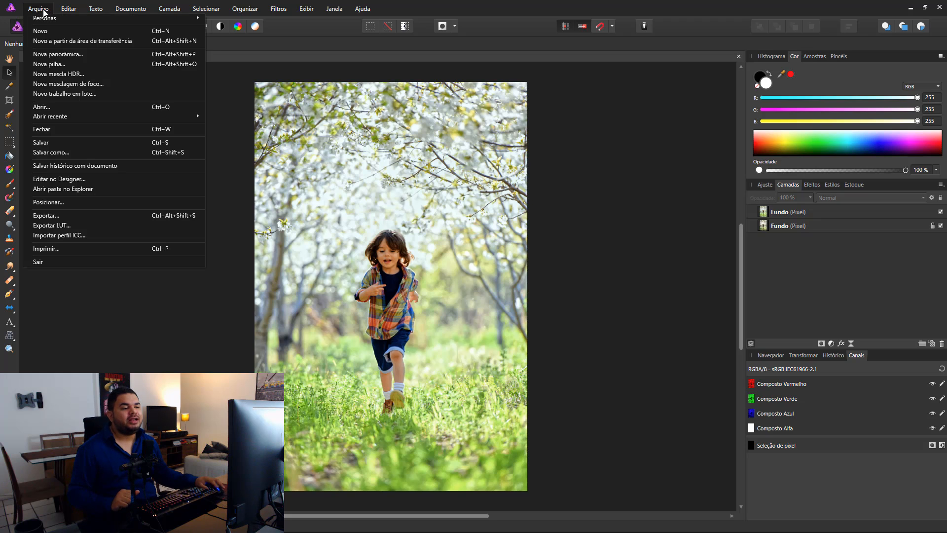
click(64, 204)
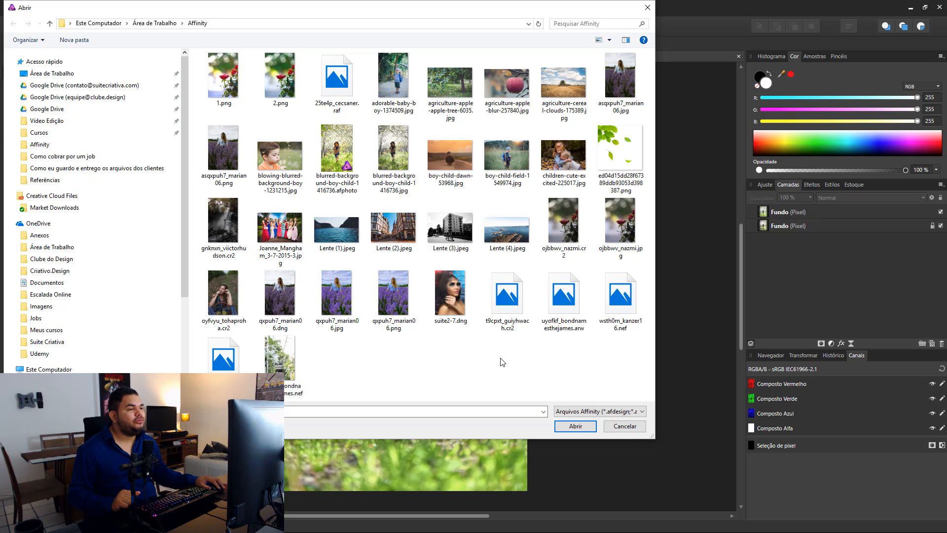
click(577, 428)
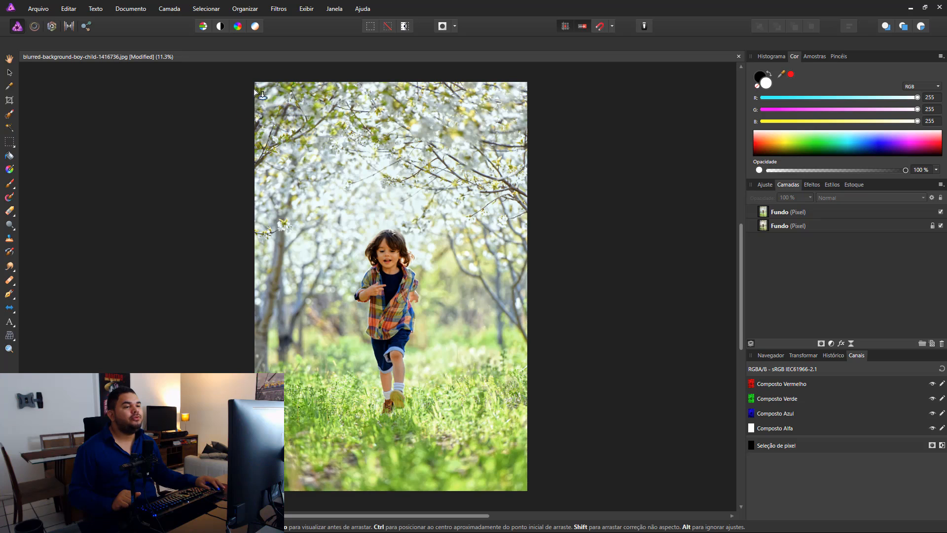
drag(266, 100, 425, 209)
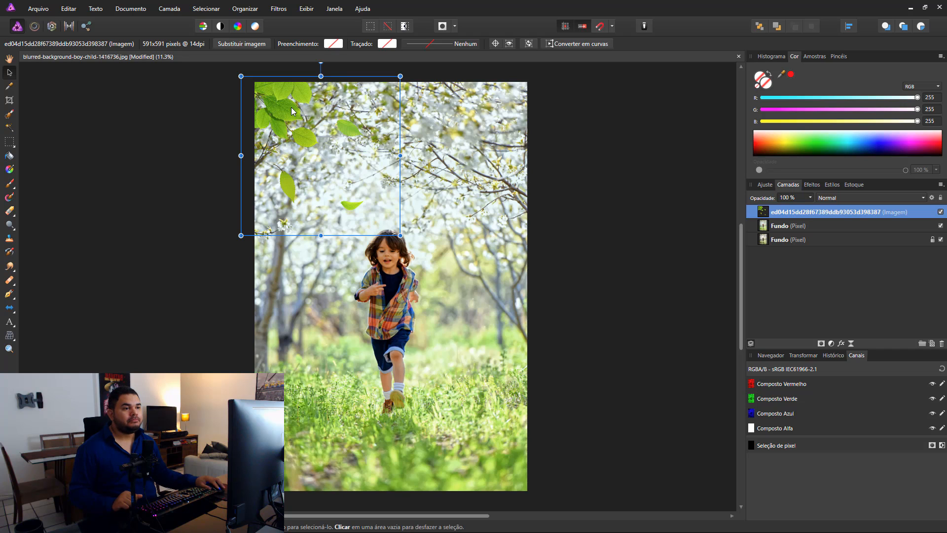
drag(291, 111, 286, 103)
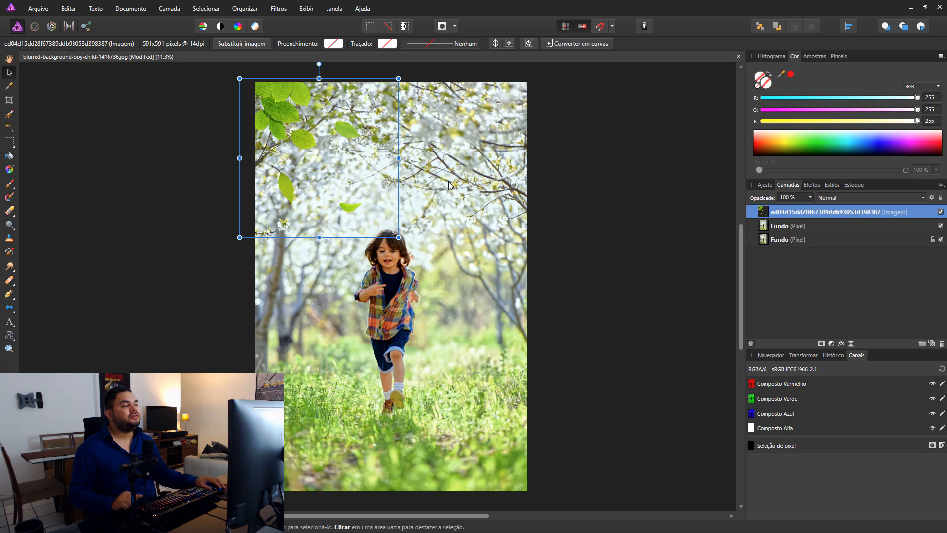
Step: Apply a Gaussian blur with a 38,2 px radius to the placed leaves
click(277, 10)
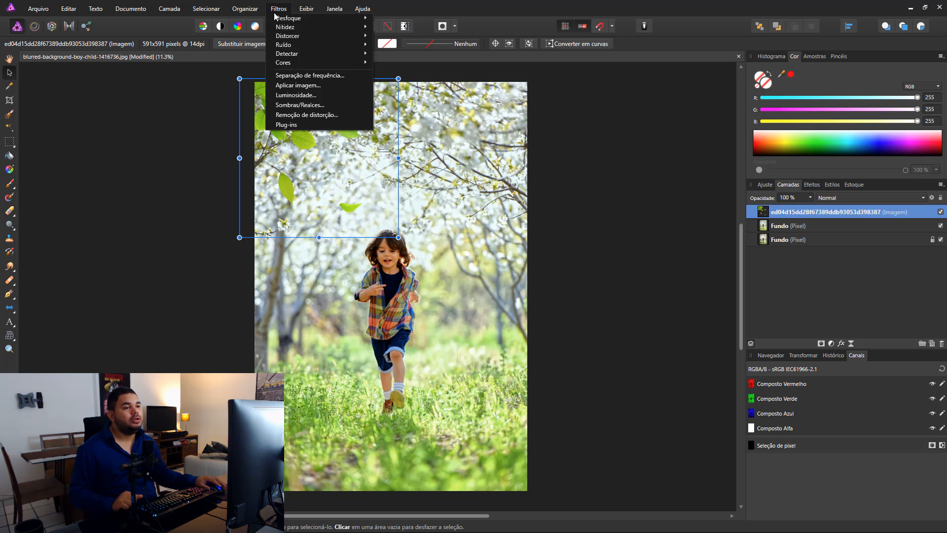
mouse_move(299, 21)
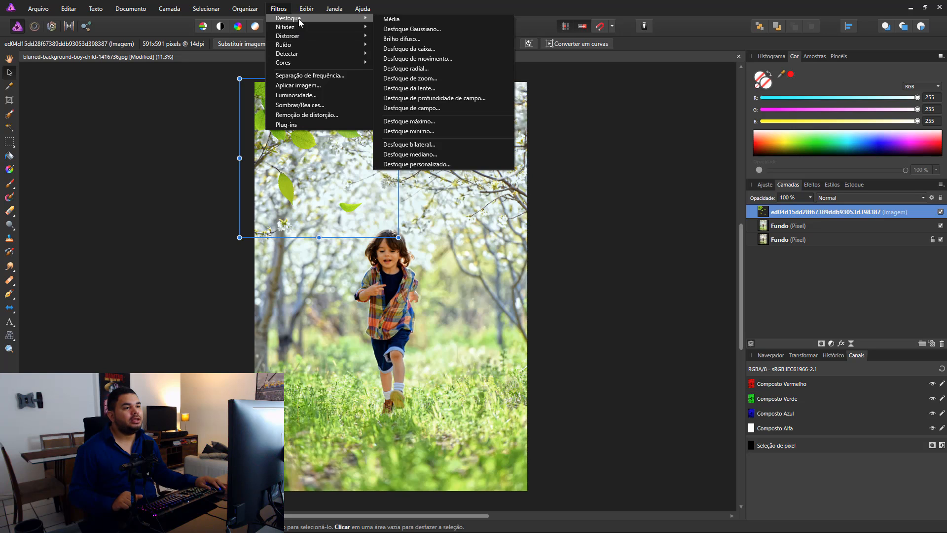
click(433, 29)
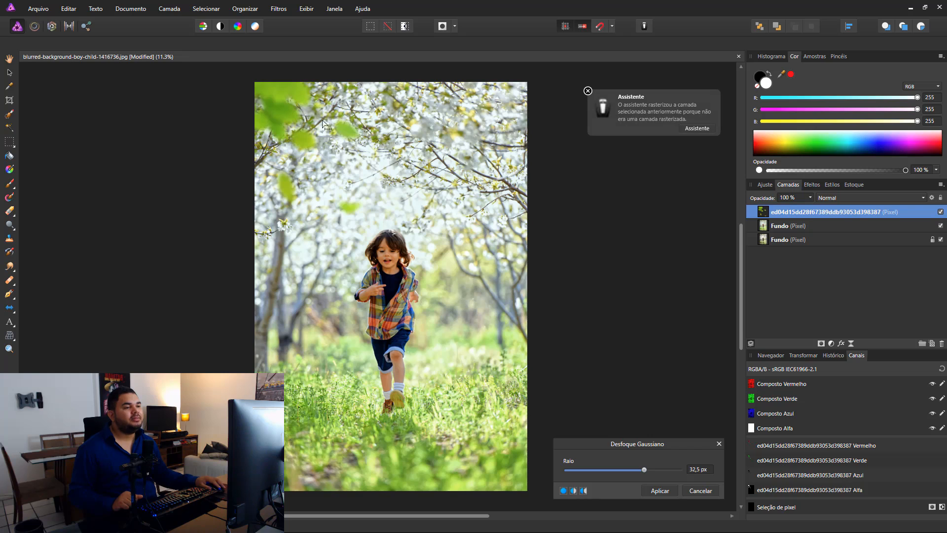
click(700, 469)
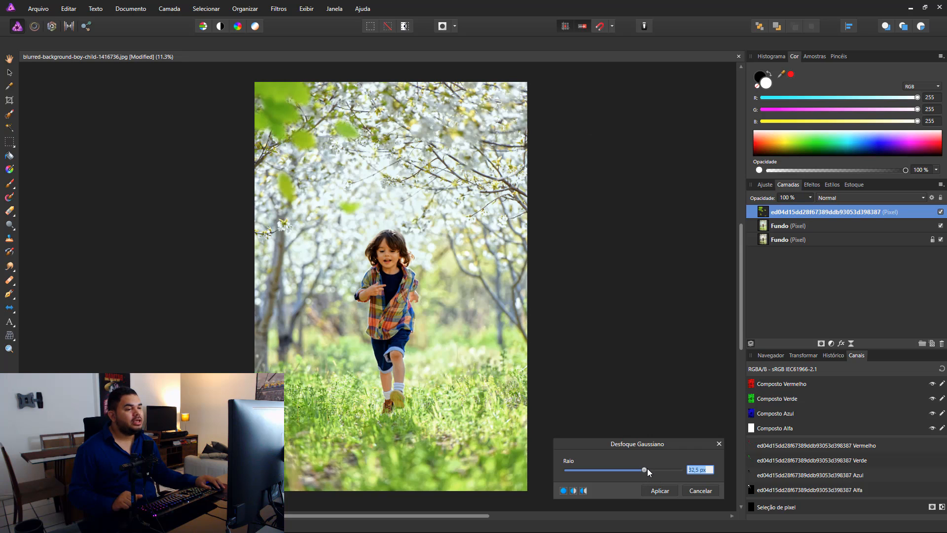
drag(648, 468, 652, 467)
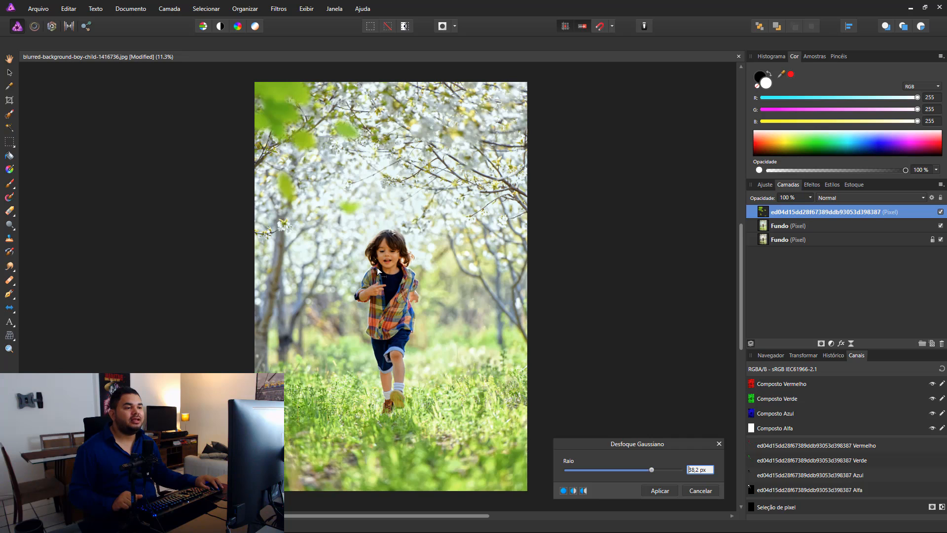
click(658, 491)
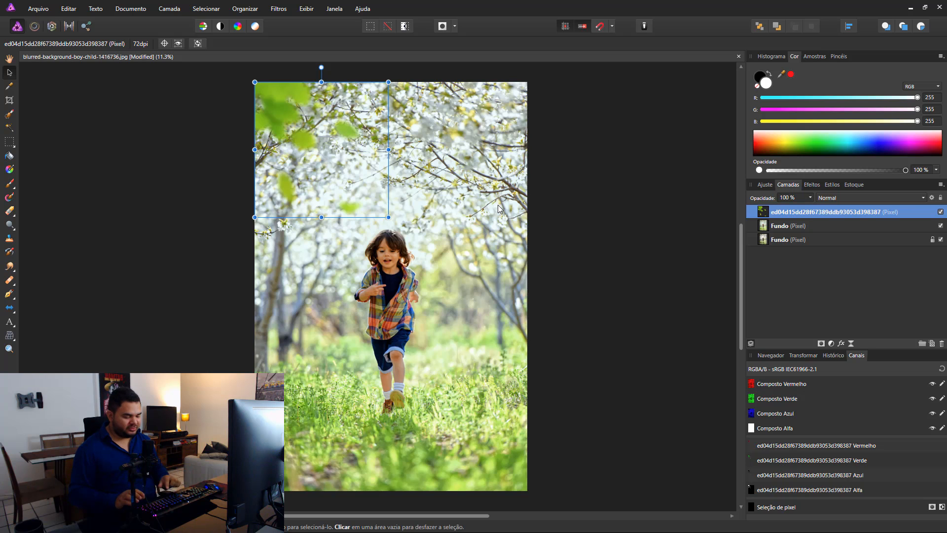
Step: Duplicate the blurred leaves, rotate the copy roughly a quarter turn clockwise and position it overhanging the photo's lower right edge
key(ctrl+j)
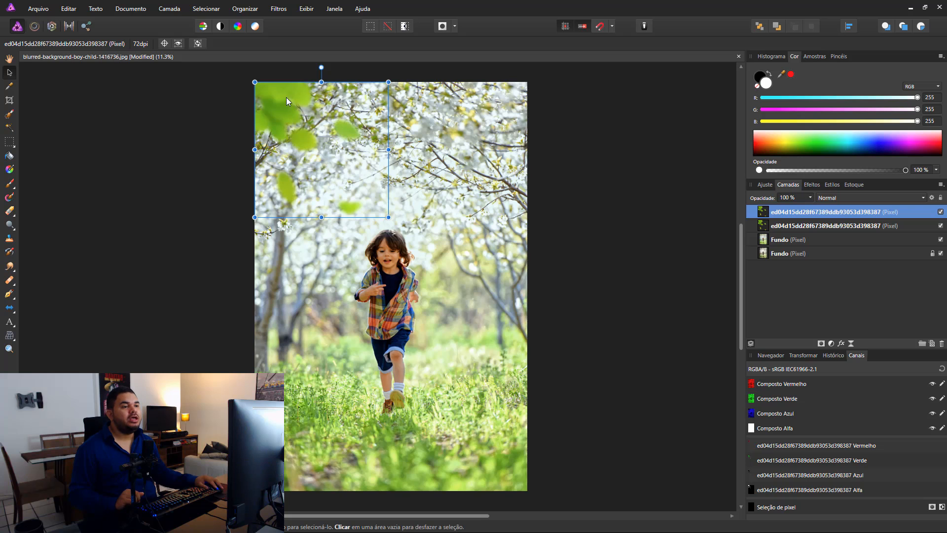
drag(289, 102, 453, 277)
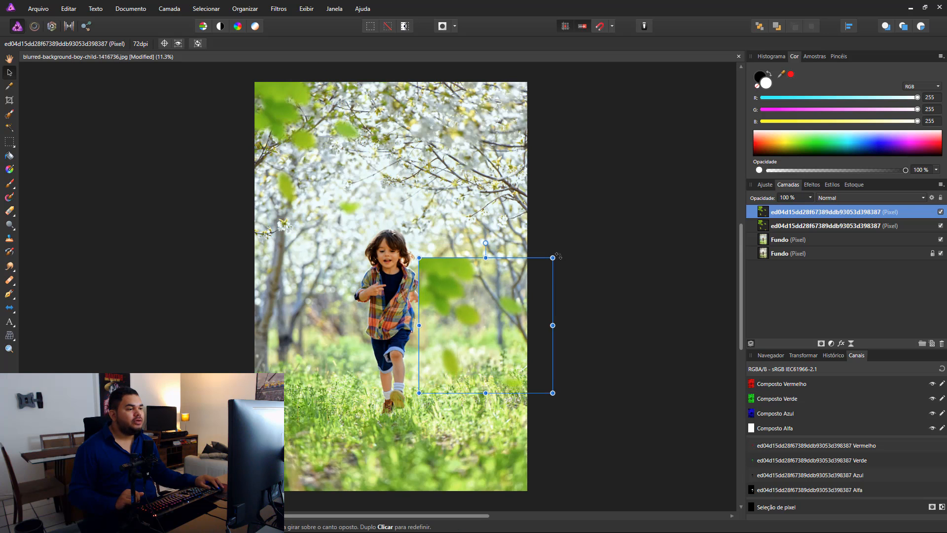
drag(557, 256, 587, 365)
drag(523, 281, 555, 333)
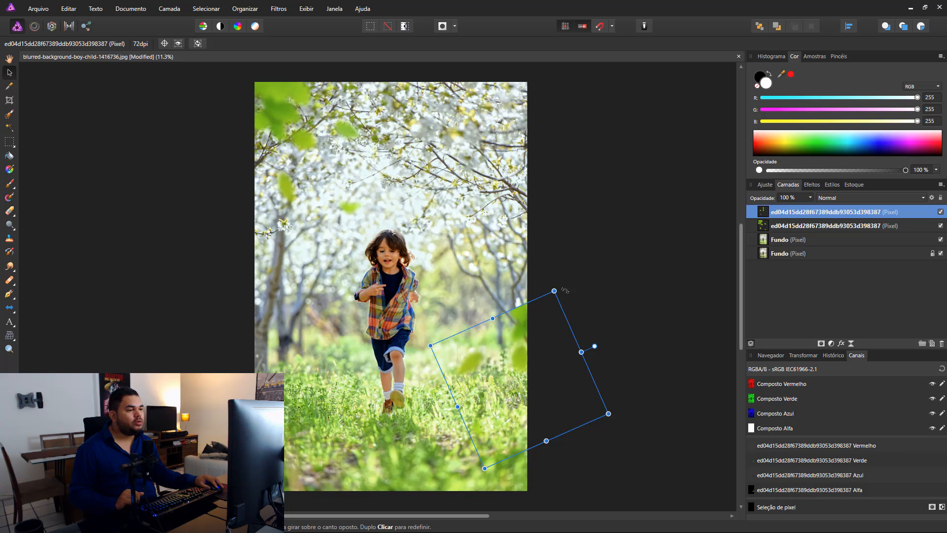
drag(565, 290, 595, 301)
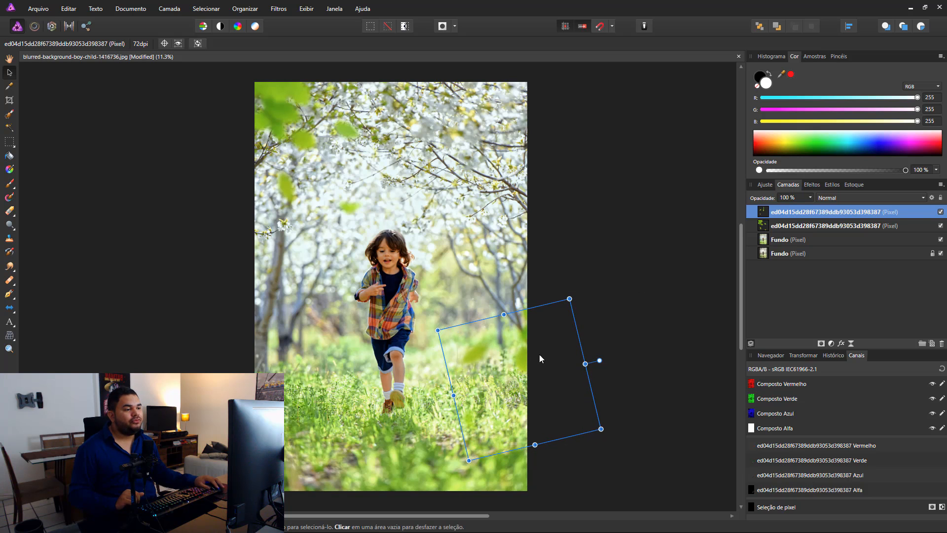
drag(527, 366, 523, 377)
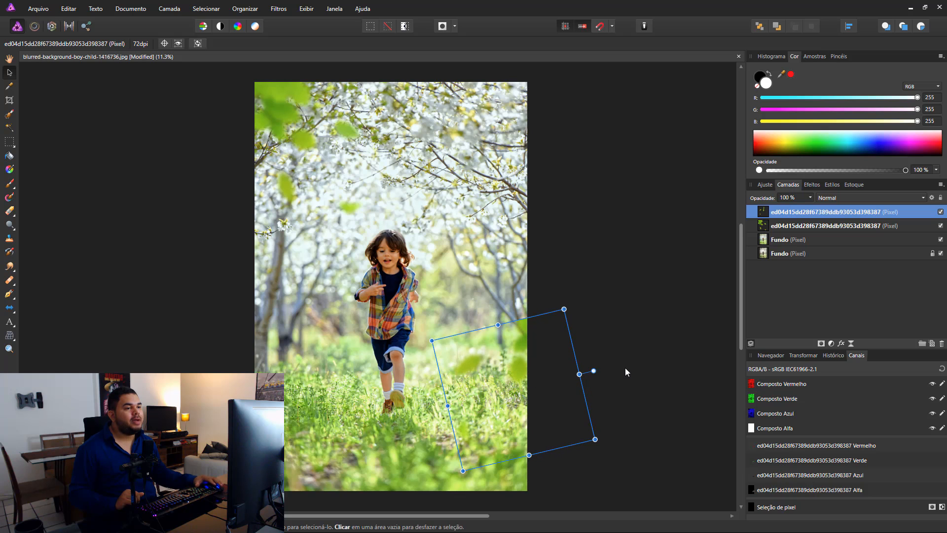
click(649, 336)
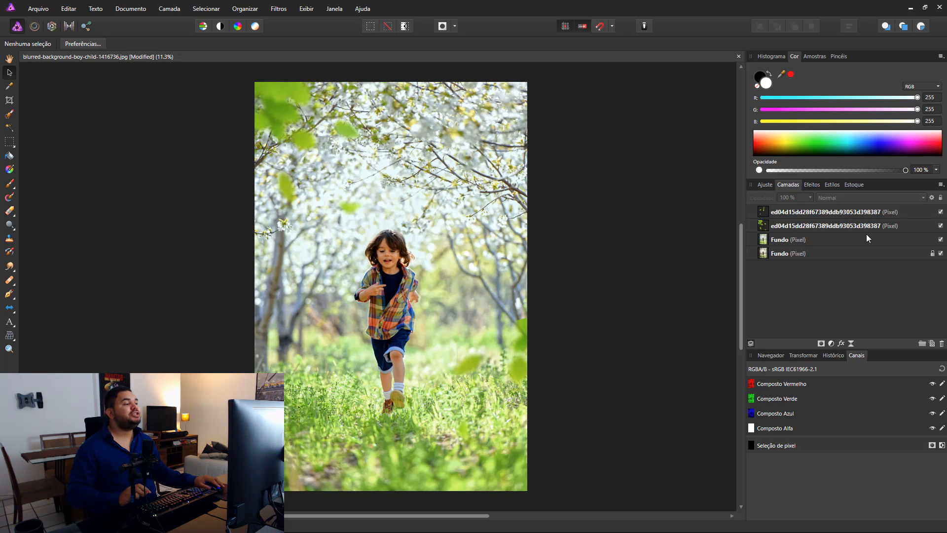
Step: Group the two leaf layers
click(847, 226)
shift+click(841, 217)
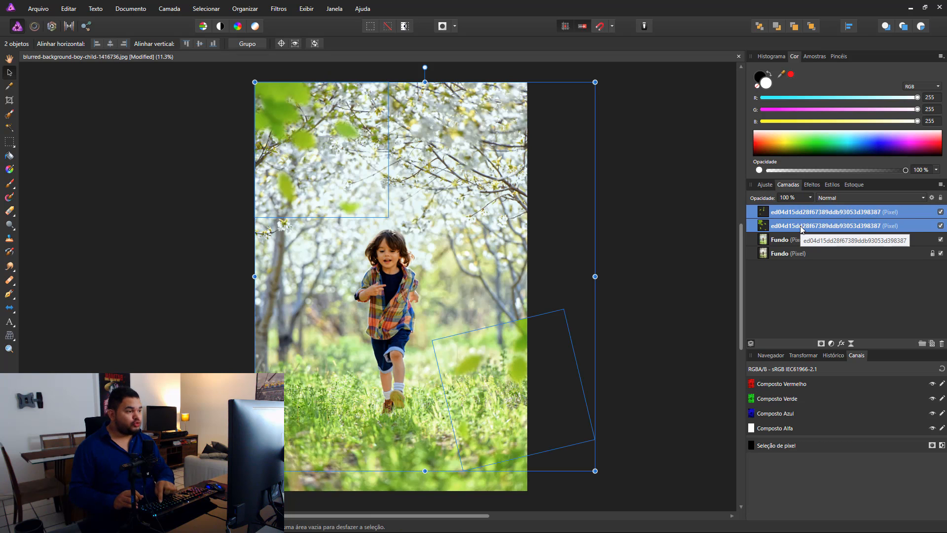
key(ctrl+g)
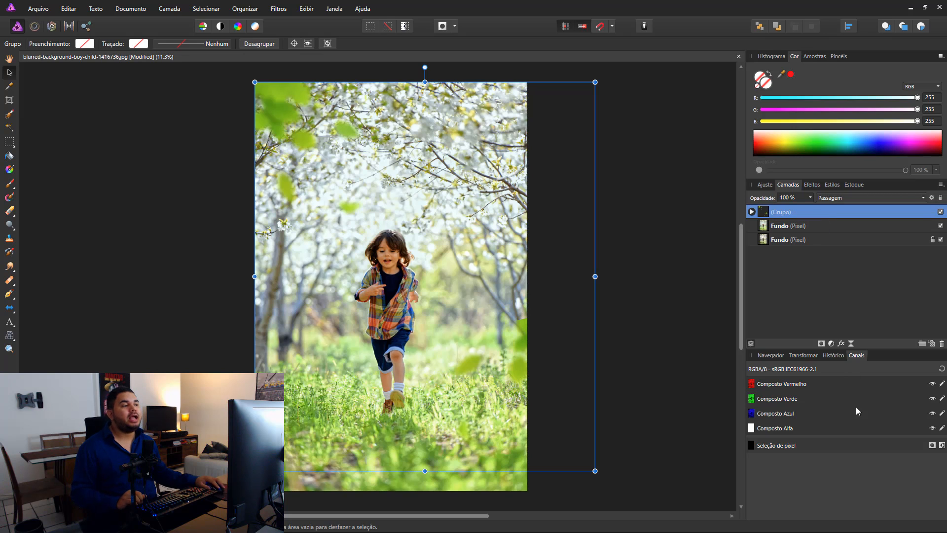
Step: Add an exposure adjustment above the leaves group and set its exposure to -3,015
click(769, 188)
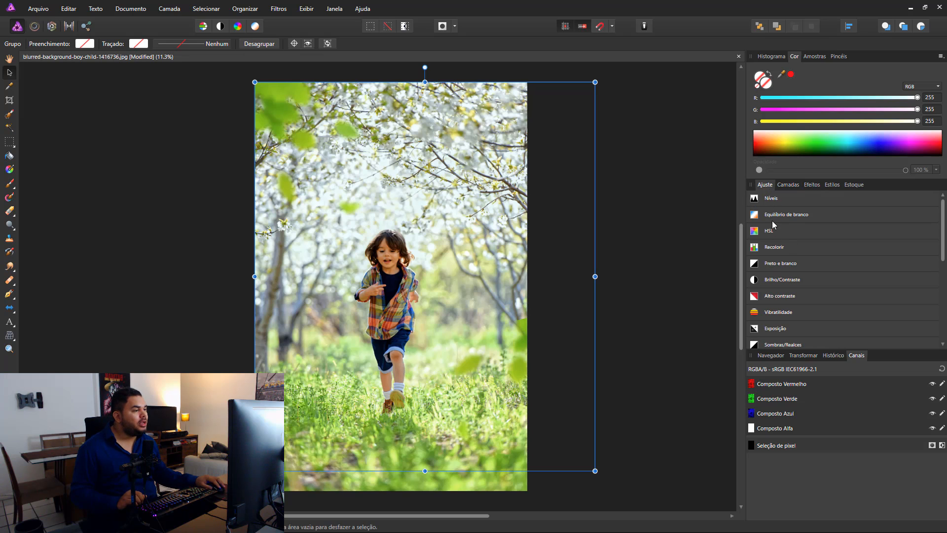
click(771, 333)
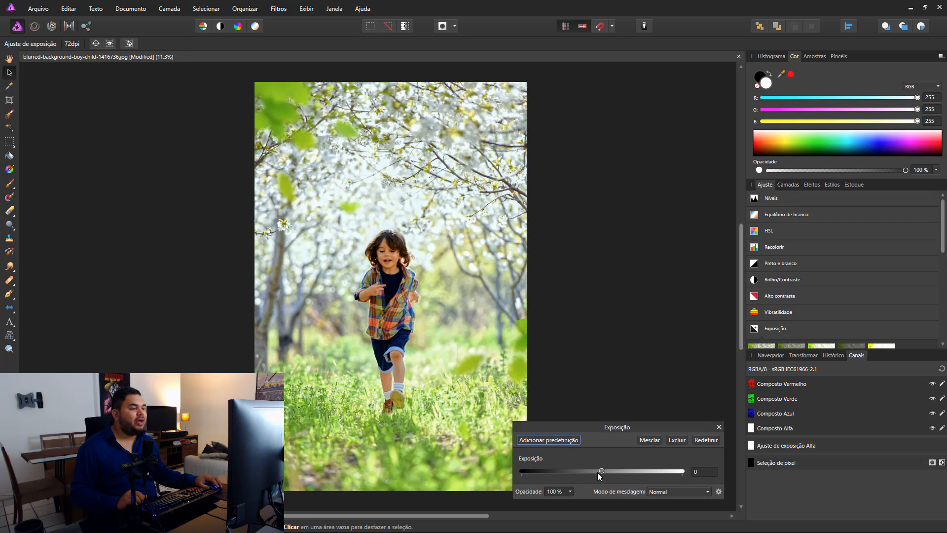
drag(600, 473, 591, 473)
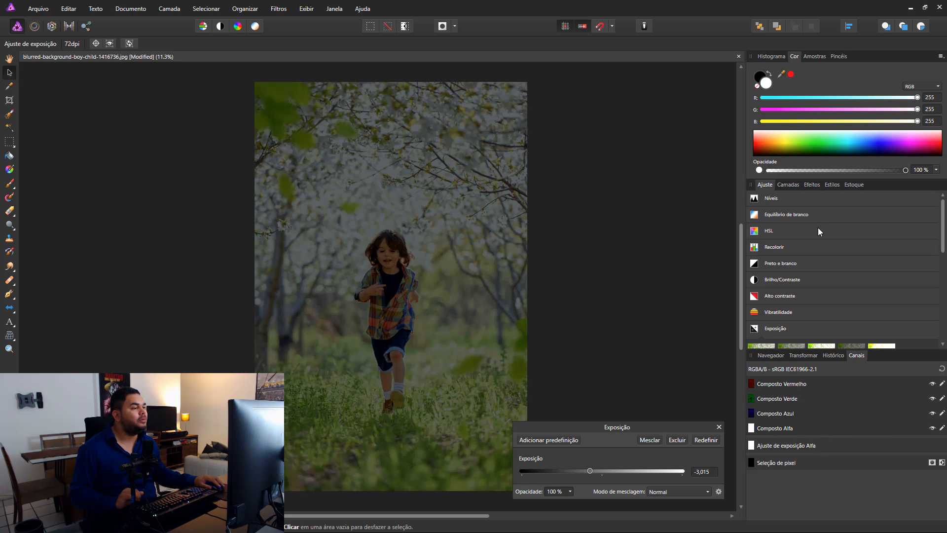
Step: Clip the exposure adjustment to the leaves group so it darkens only the leaves
click(782, 185)
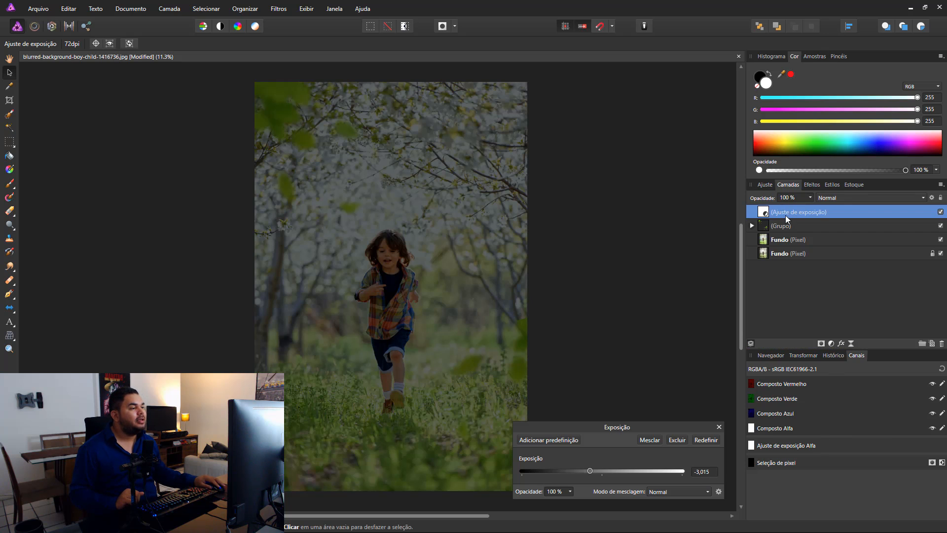
mouse_move(785, 215)
mouse_down()
mouse_move(780, 232)
mouse_move(782, 212)
mouse_up()
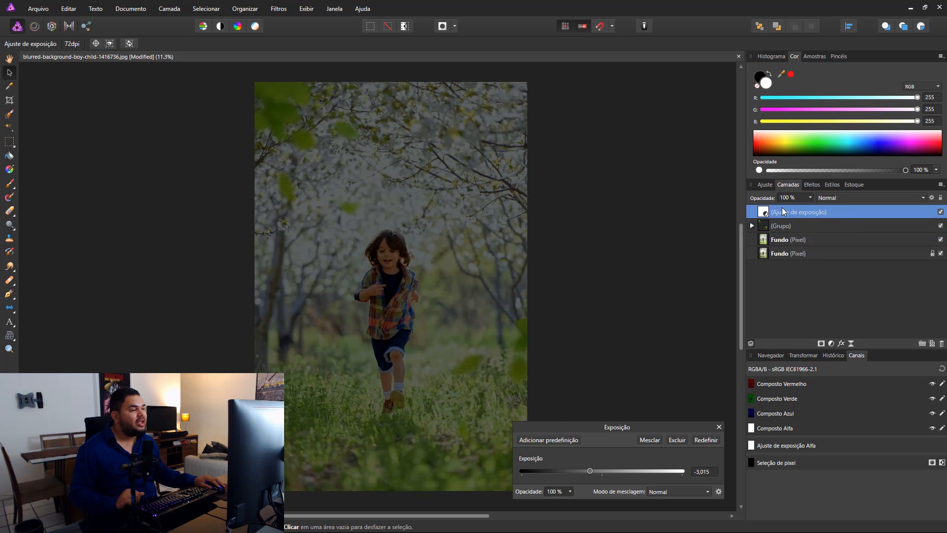
drag(782, 211, 790, 230)
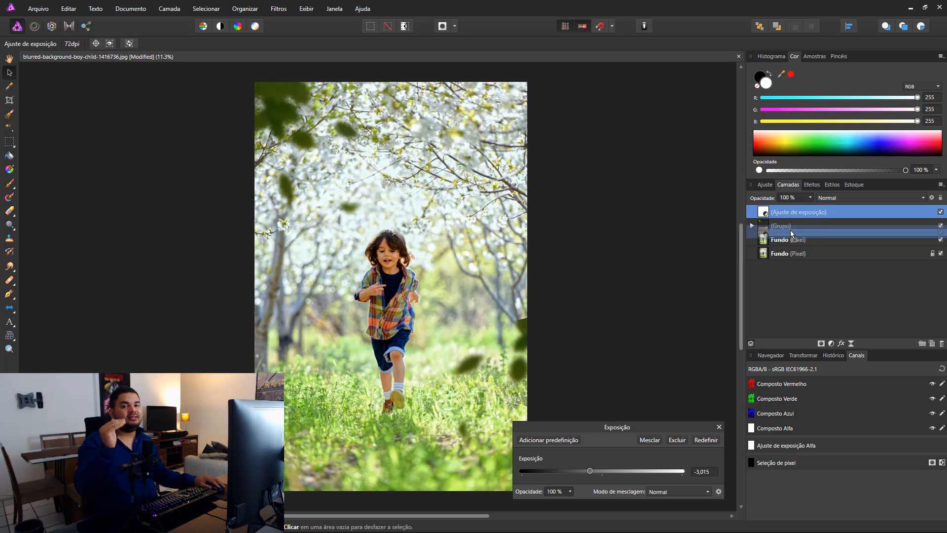
Step: Nest the exposure adjustment inside the leaves group and set its exposure to -1,169
drag(790, 230, 790, 230)
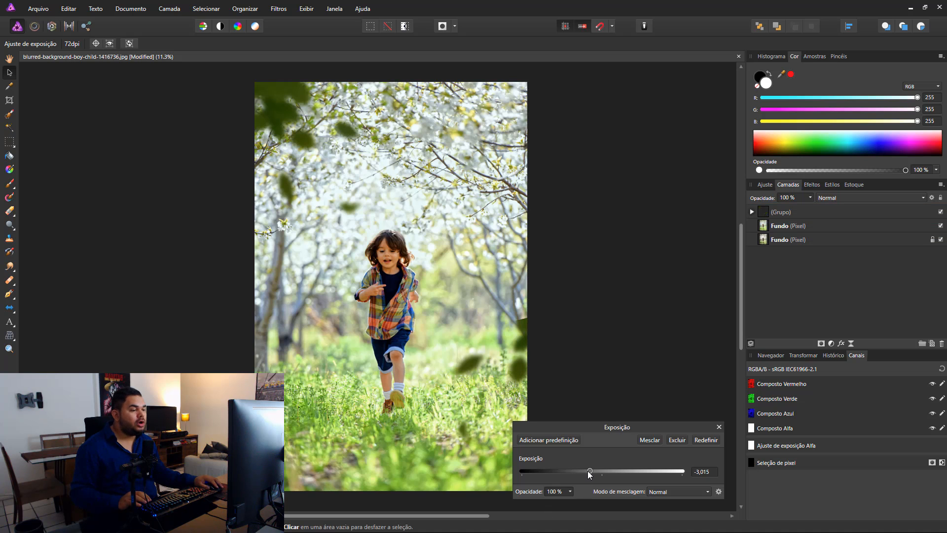
drag(590, 471, 597, 471)
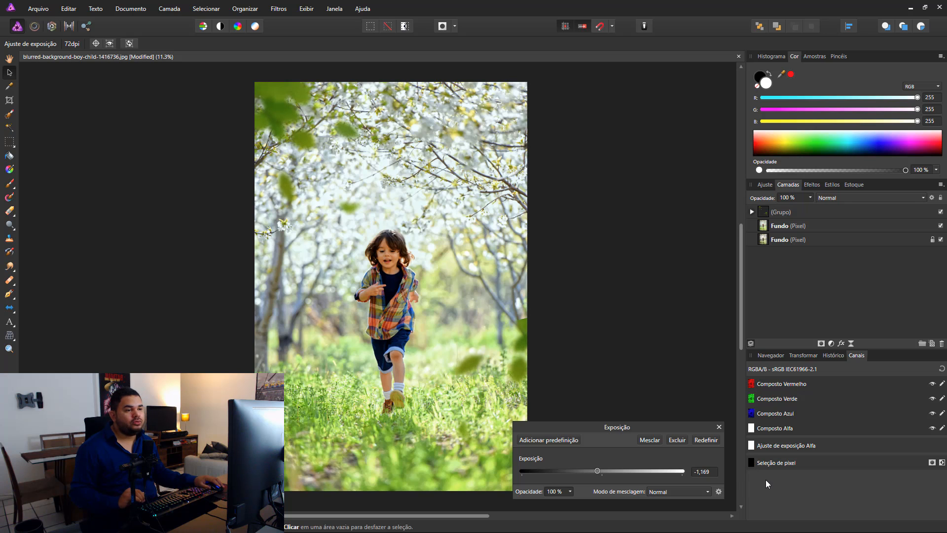
Step: Enlarge the leaf layer overhanging the photo's lower right edge
click(753, 211)
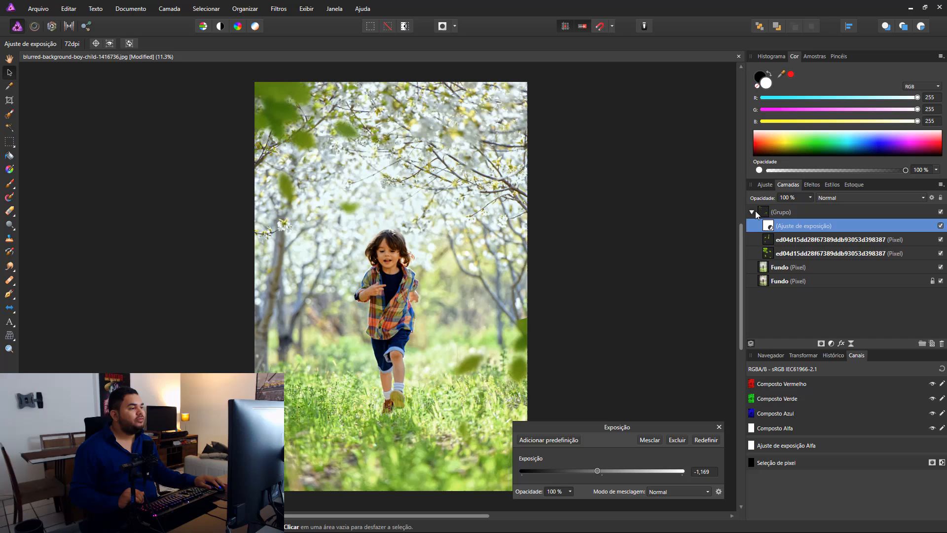
click(809, 238)
mouse_move(525, 354)
mouse_down()
mouse_move(536, 365)
mouse_move(525, 355)
mouse_up()
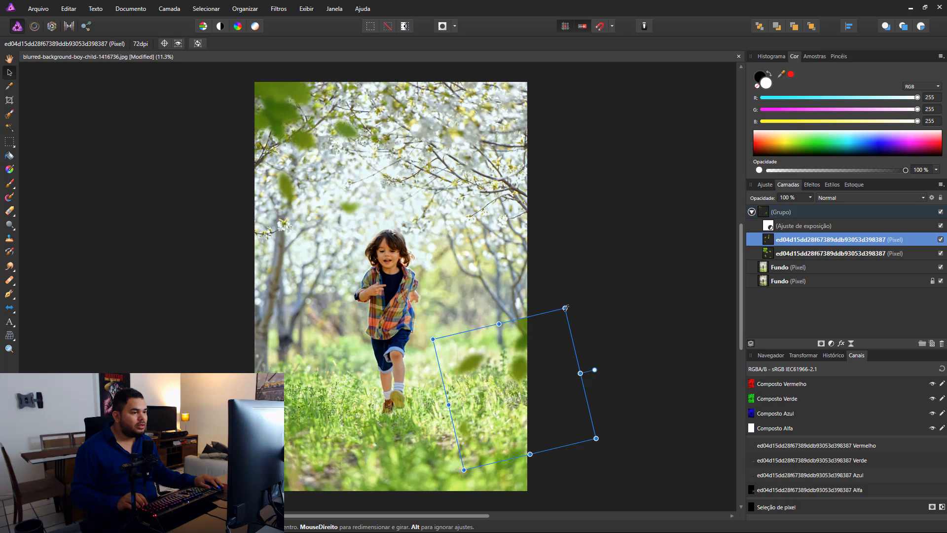
drag(565, 308, 591, 286)
click(613, 212)
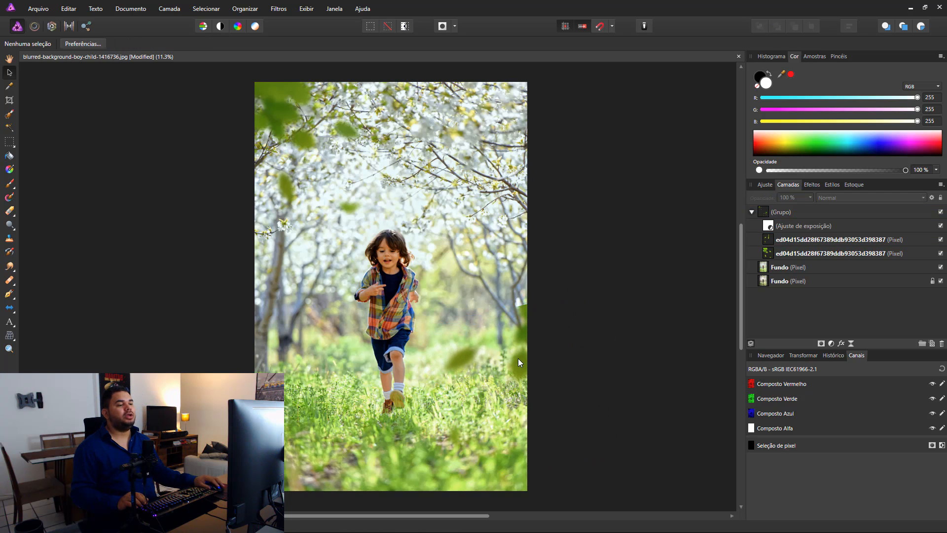
Step: Set the leaves group's exposure adjustment to -0,8
double_click(768, 225)
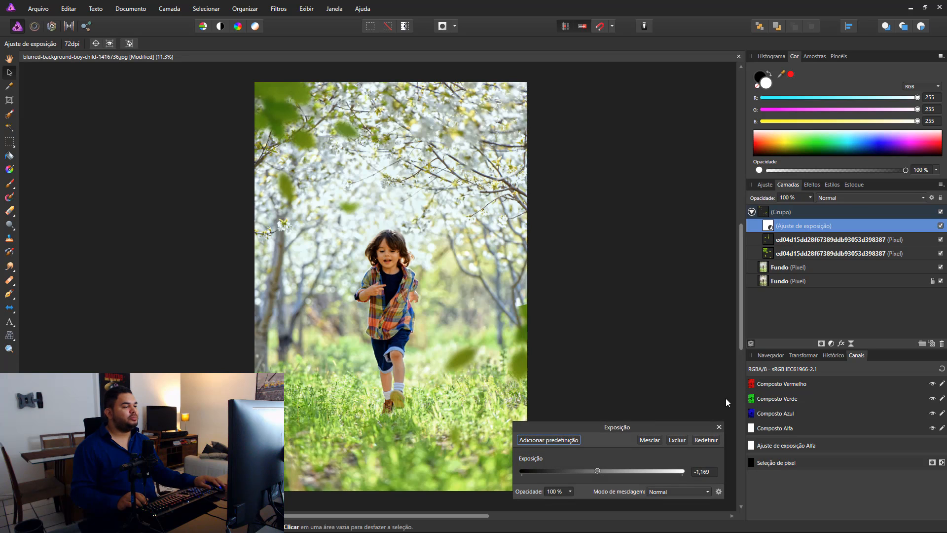
drag(596, 469, 599, 470)
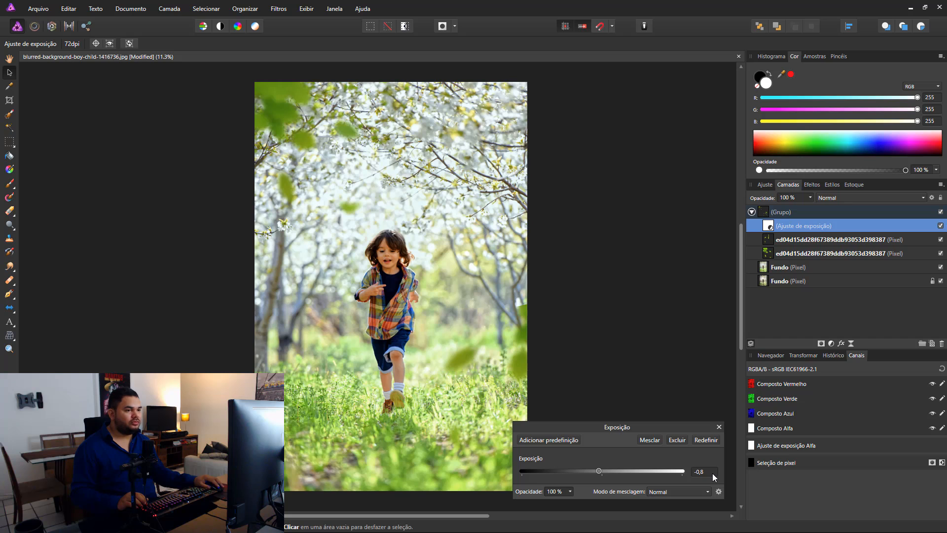
click(642, 302)
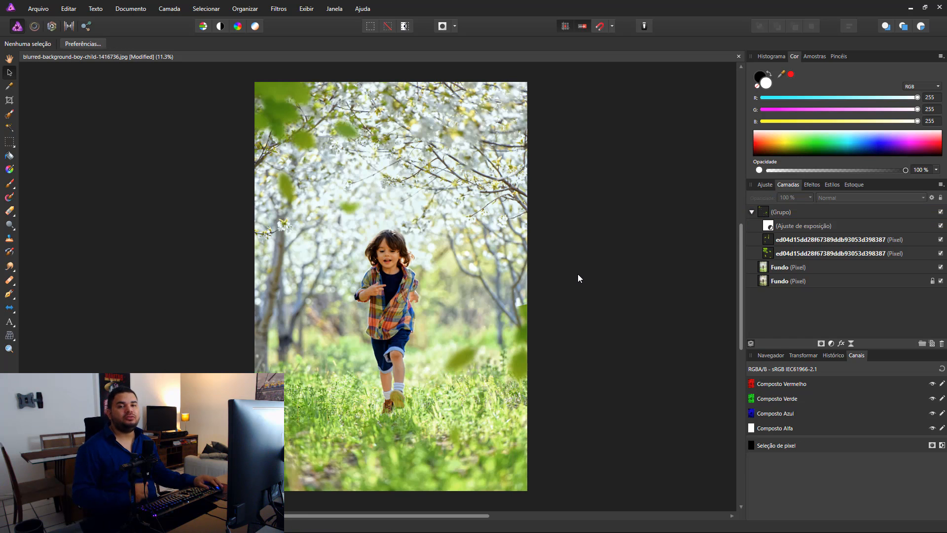
Step: Group the leaves group with the developed Fundo copy, leaving the locked original Fundo outside
click(752, 212)
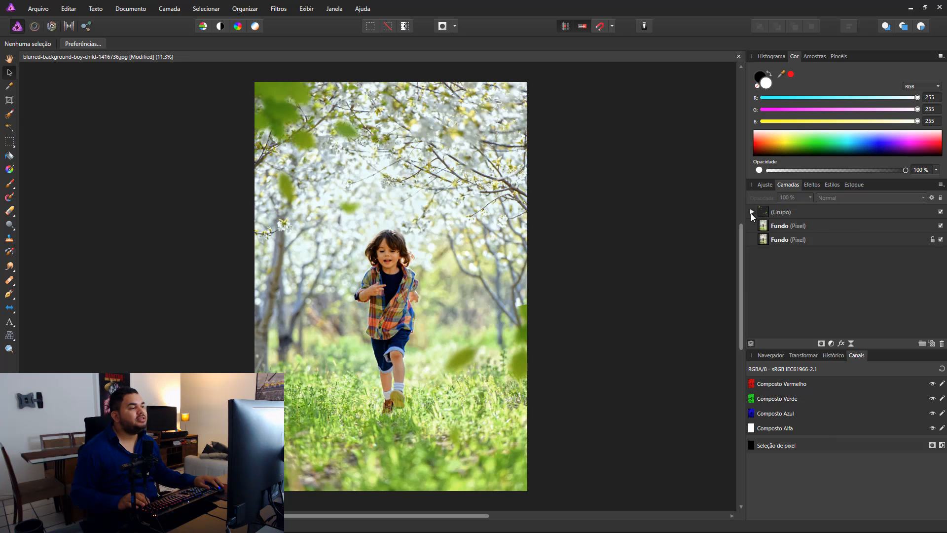
click(810, 211)
click(831, 226)
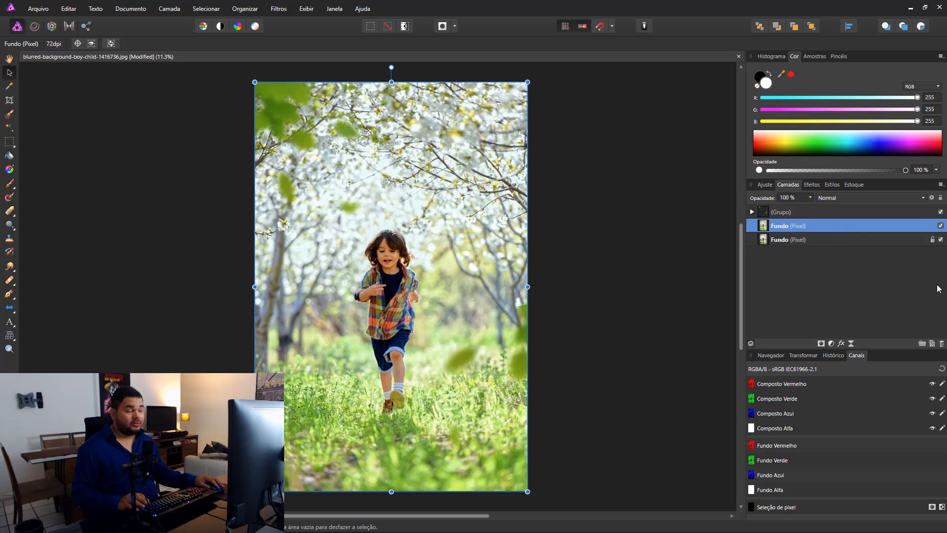
click(812, 242)
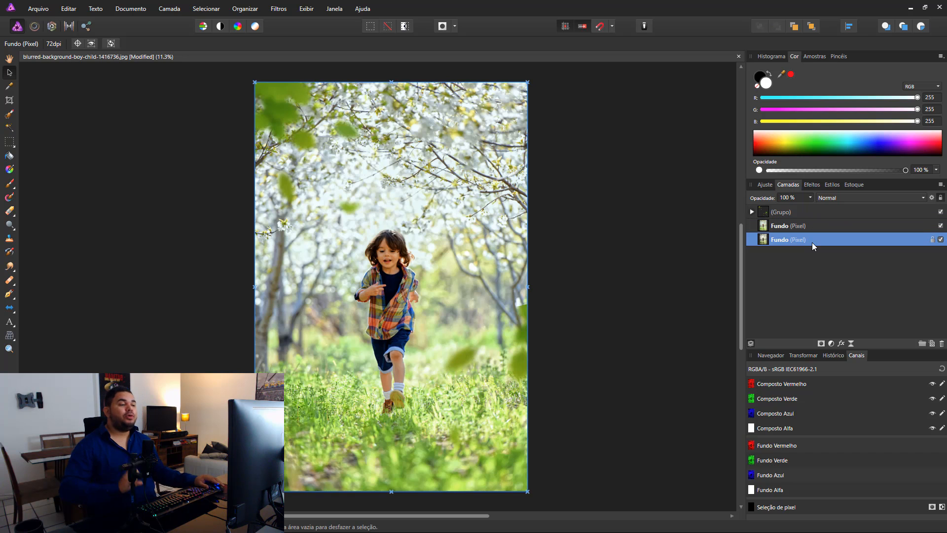
click(812, 211)
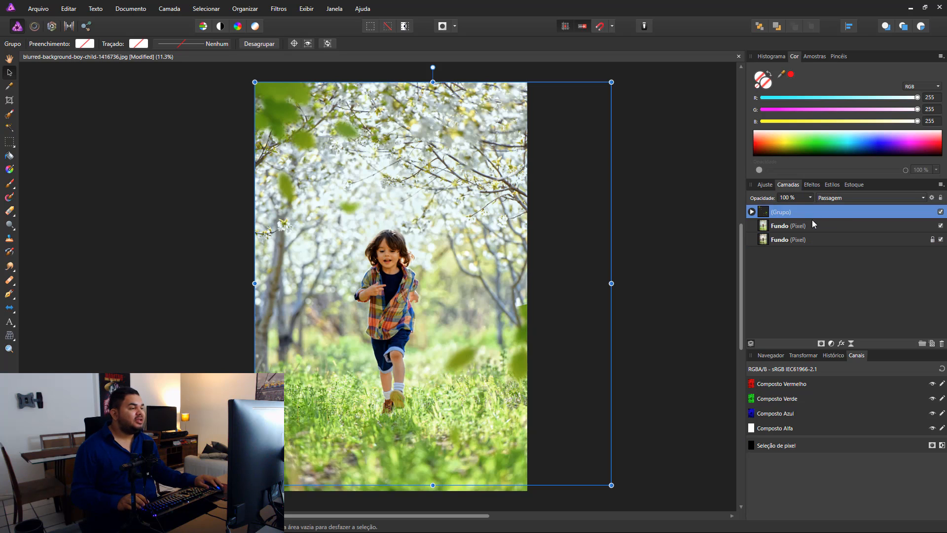
shift+click(819, 227)
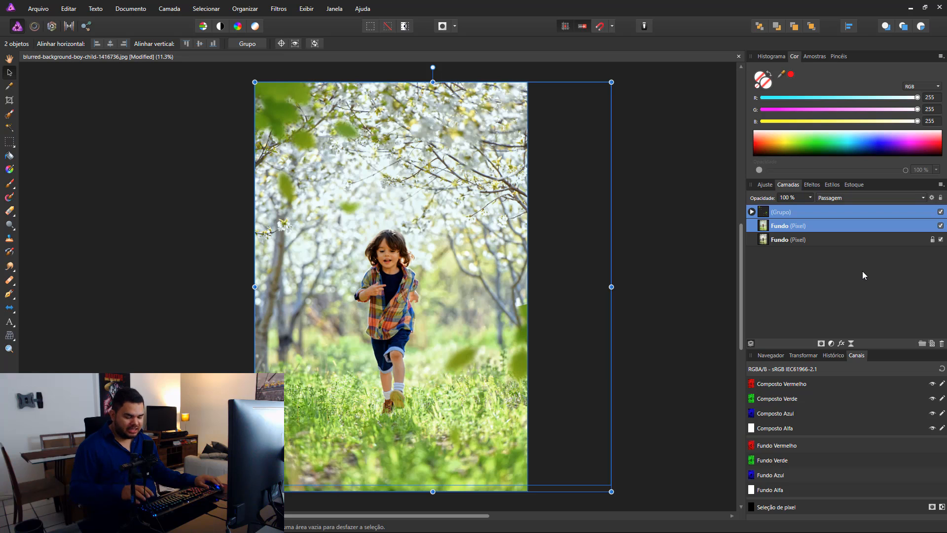
key(ctrl+g)
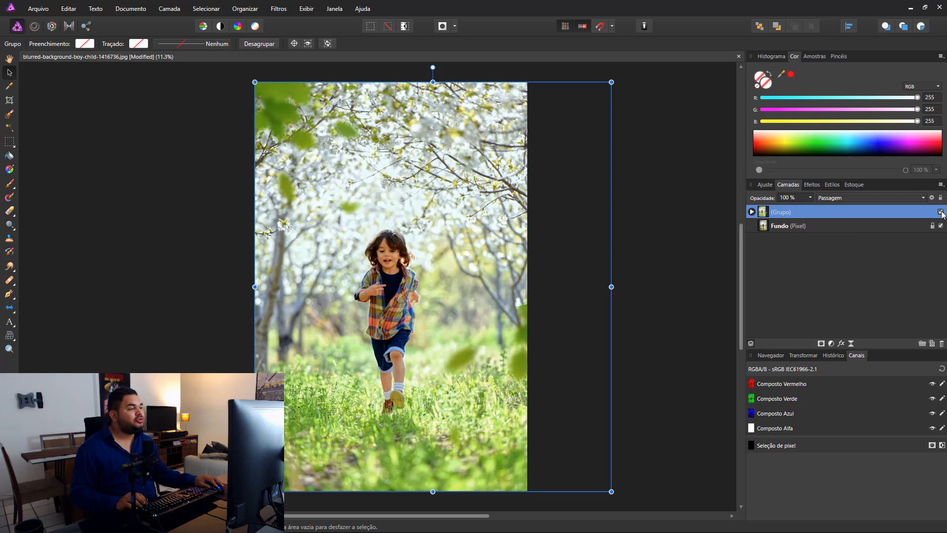
Step: Toggle the new group's visibility several times to compare the edited photo with the original
click(754, 257)
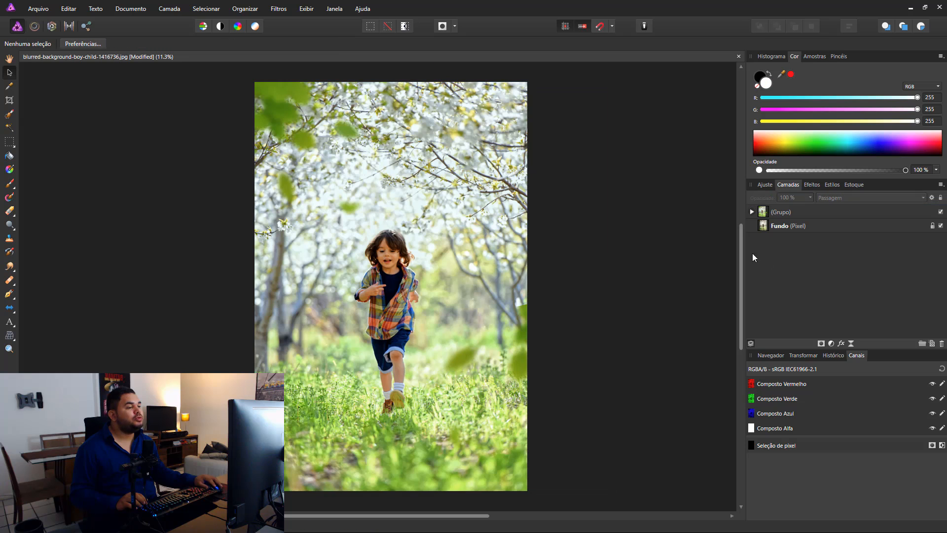
click(940, 212)
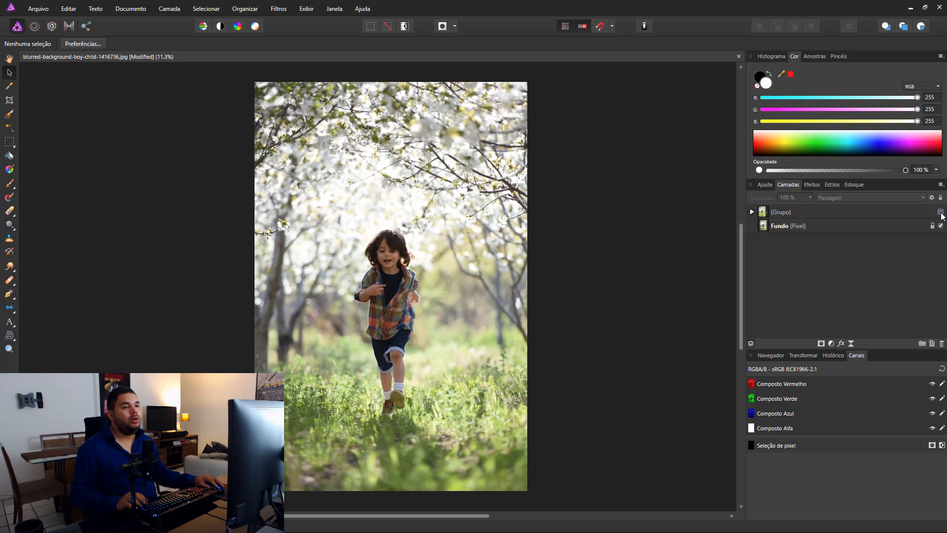
click(940, 212)
click(941, 213)
click(941, 212)
click(941, 212)
click(940, 212)
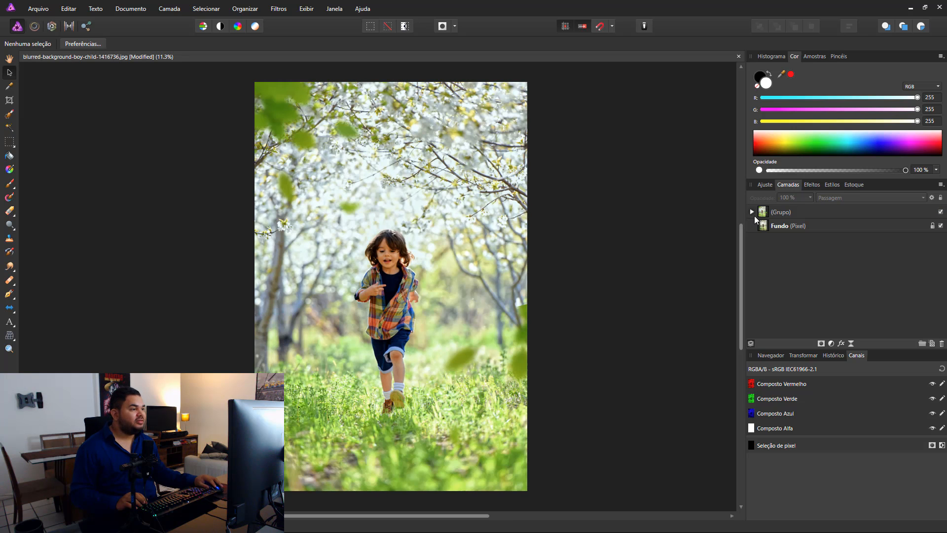
Step: Try shifting the upper left leaves down past the photo's left edge and rotating them slightly counter-clockwise
click(753, 212)
click(770, 229)
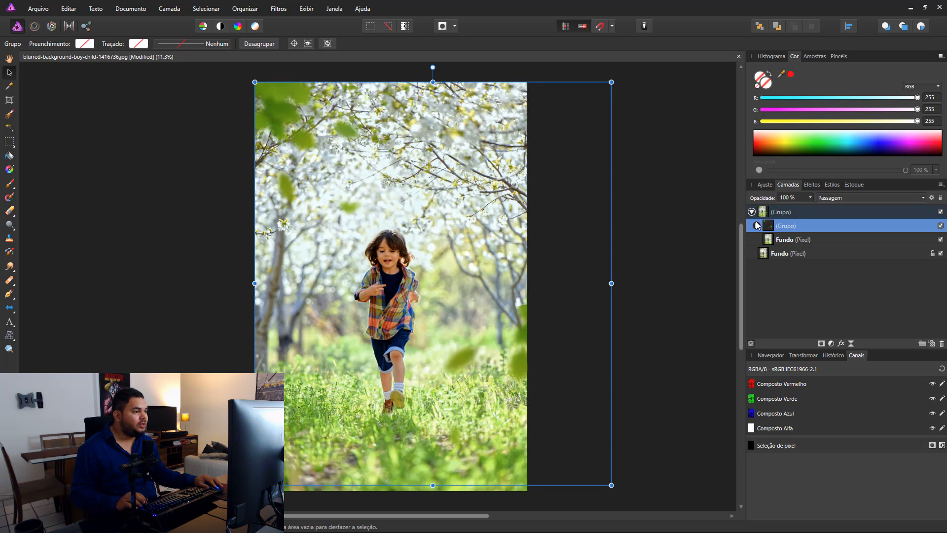
click(757, 226)
click(834, 253)
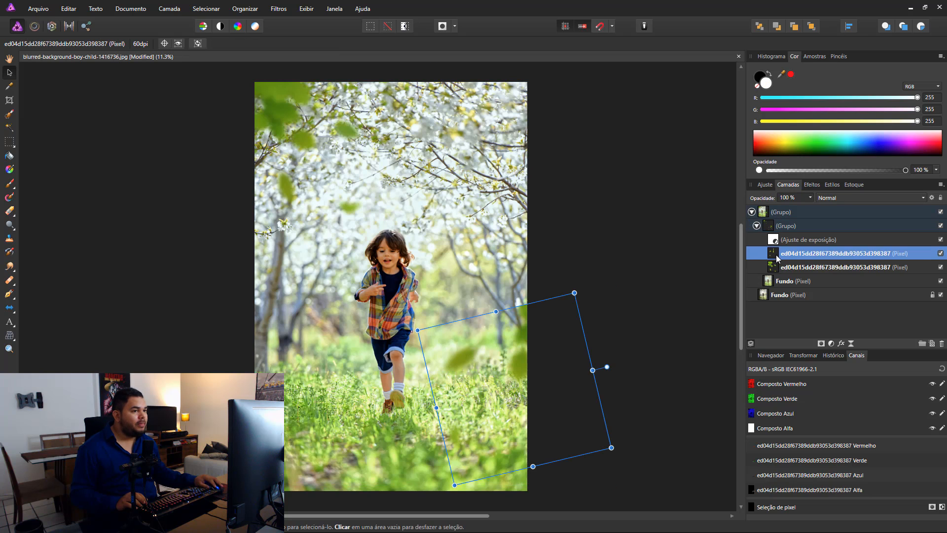
click(316, 180)
drag(276, 105, 252, 133)
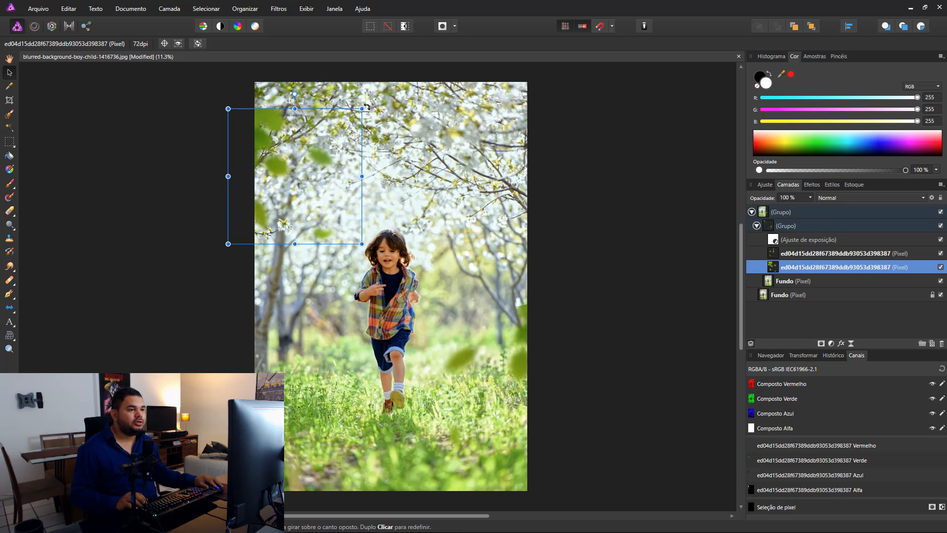
drag(364, 105, 338, 90)
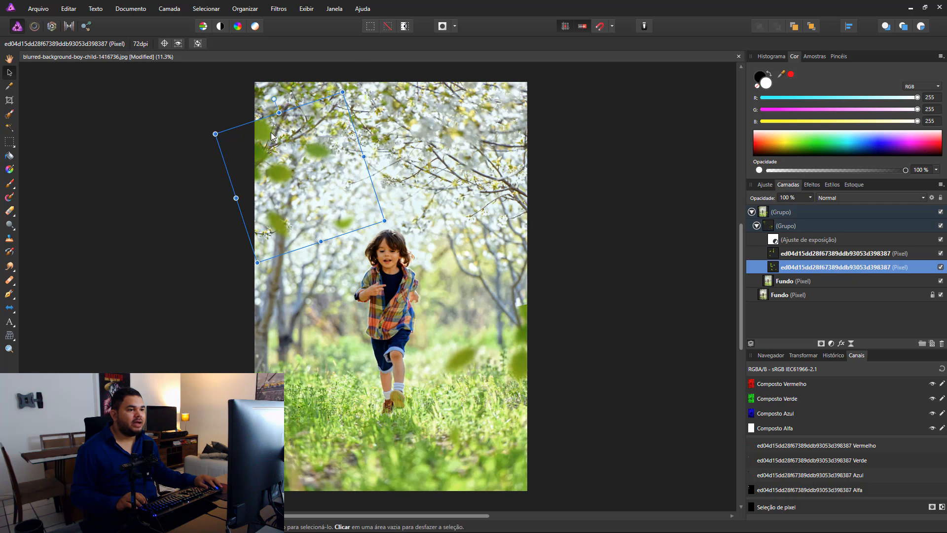
click(563, 200)
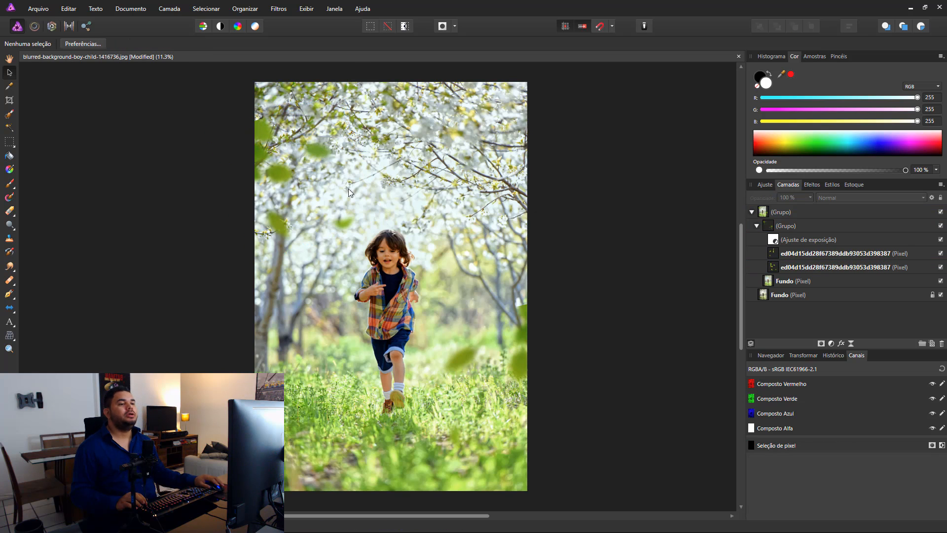
Step: Undo the accidental move of the whole group and the rotation of the upper left leaves
drag(261, 126, 268, 120)
key(ctrl+z)
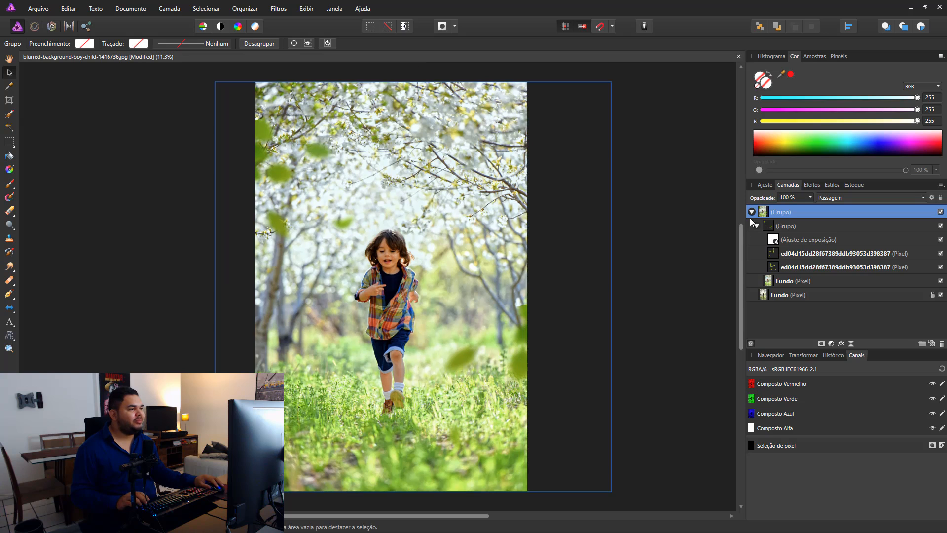
click(752, 213)
click(752, 213)
key(ctrl+z)
key(ctrl+z)
key(ctrl+z)
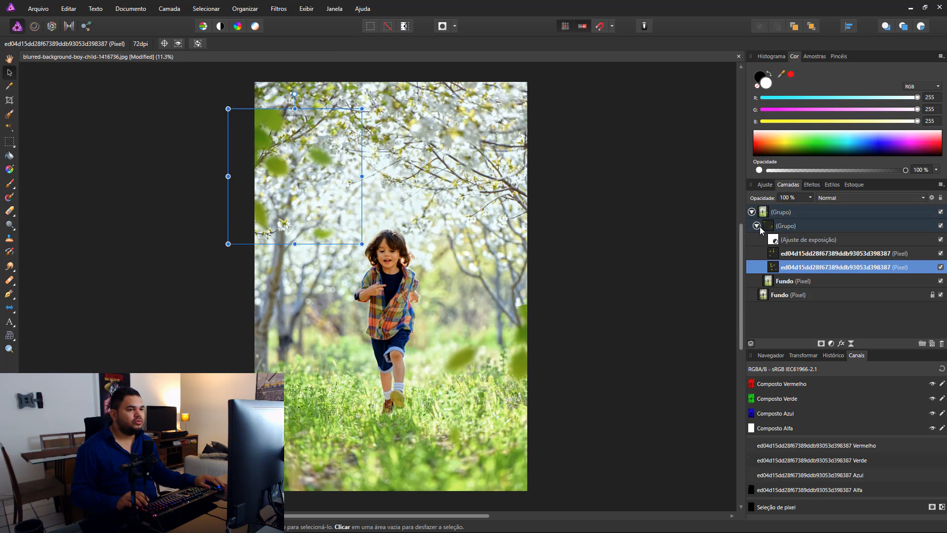
Step: Move the upper left leaves so they slightly overhang the photo's top left corner, and collapse the outer group
drag(259, 110, 280, 107)
click(599, 222)
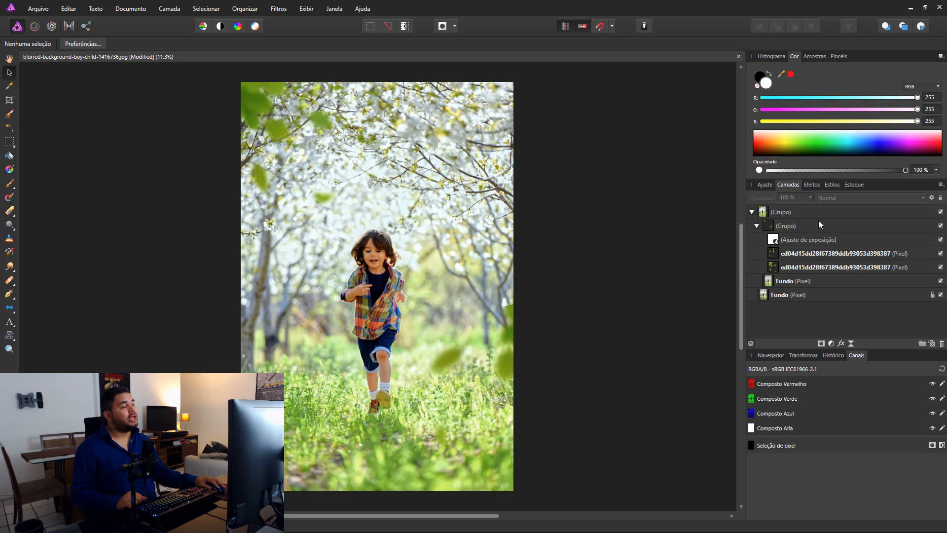
click(751, 212)
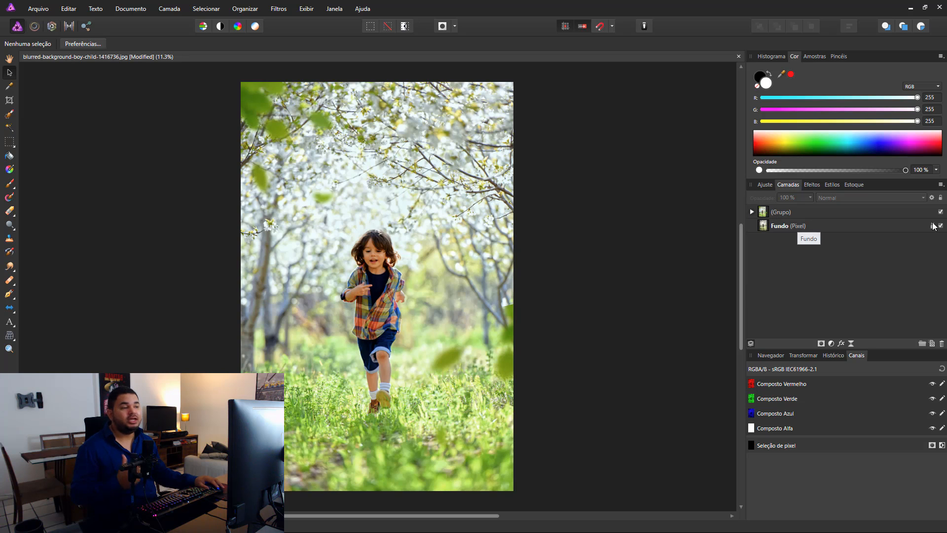
Step: Compare the photo before and after the edits by hiding and showing the outer group, leaving it shown
click(940, 212)
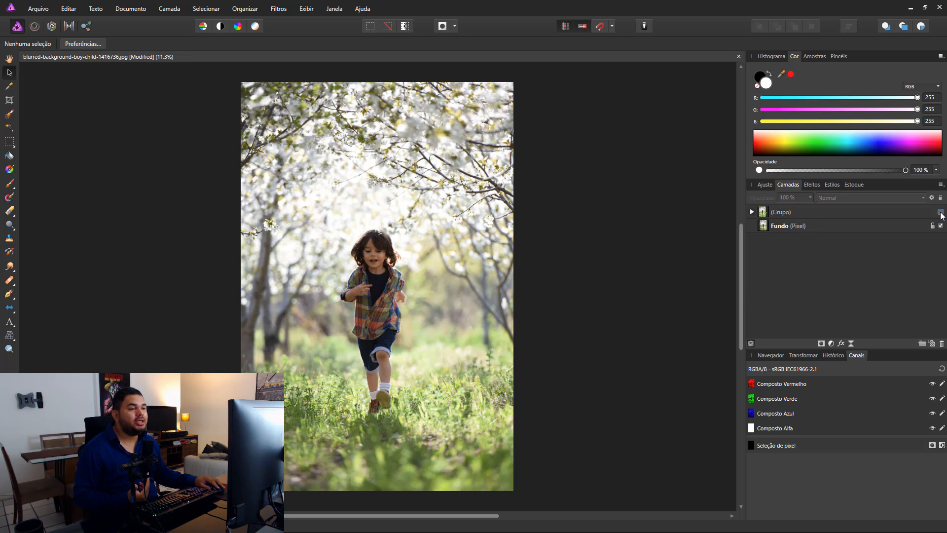
click(940, 212)
click(941, 212)
click(940, 213)
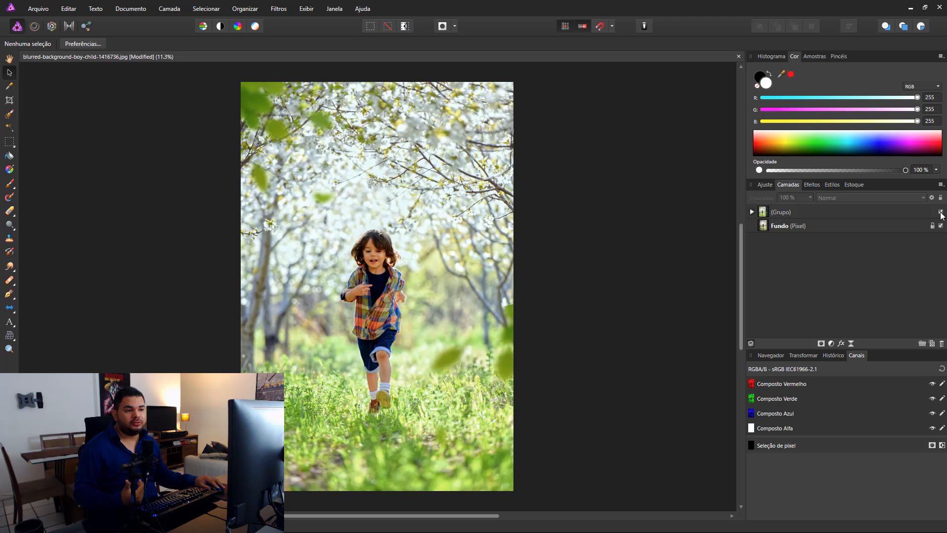
click(941, 213)
click(941, 212)
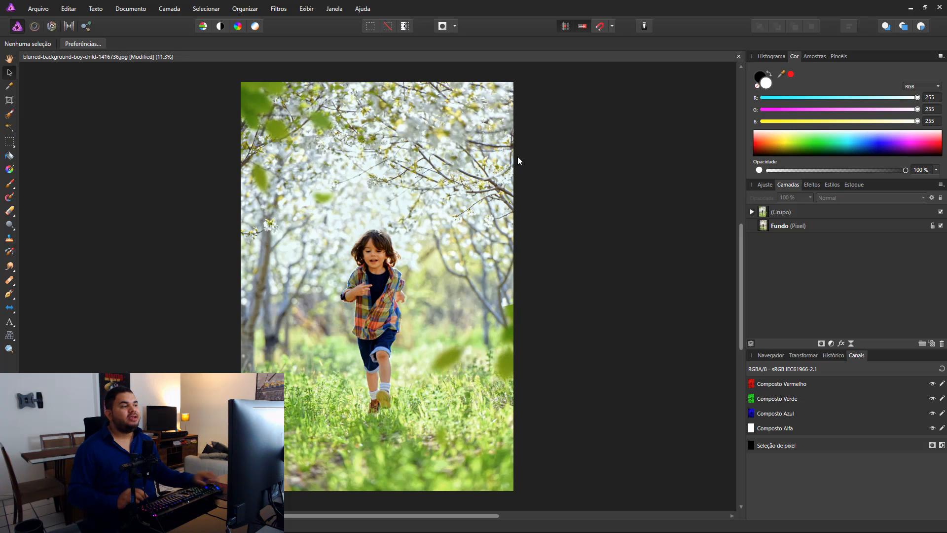
Step: Merge the visible layers into a new pixel layer above the outer group
click(878, 218)
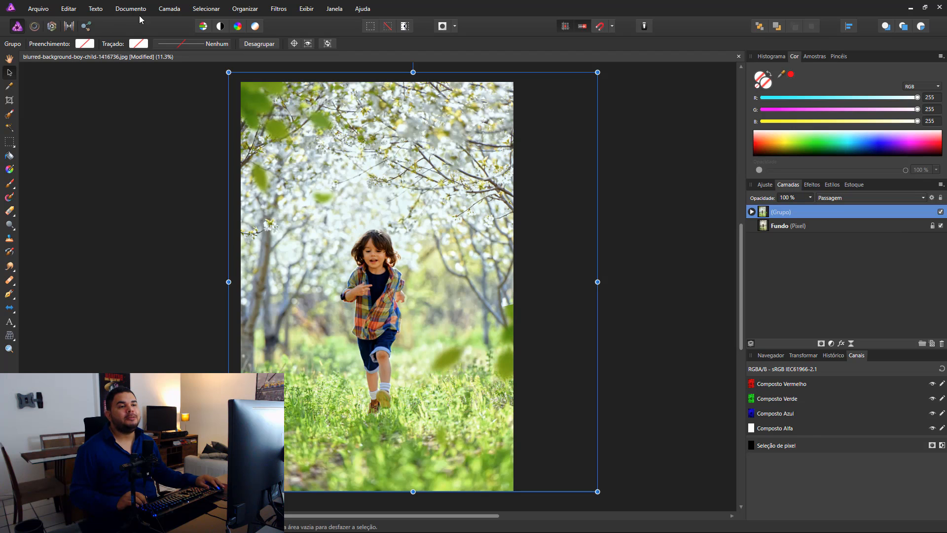
click(170, 8)
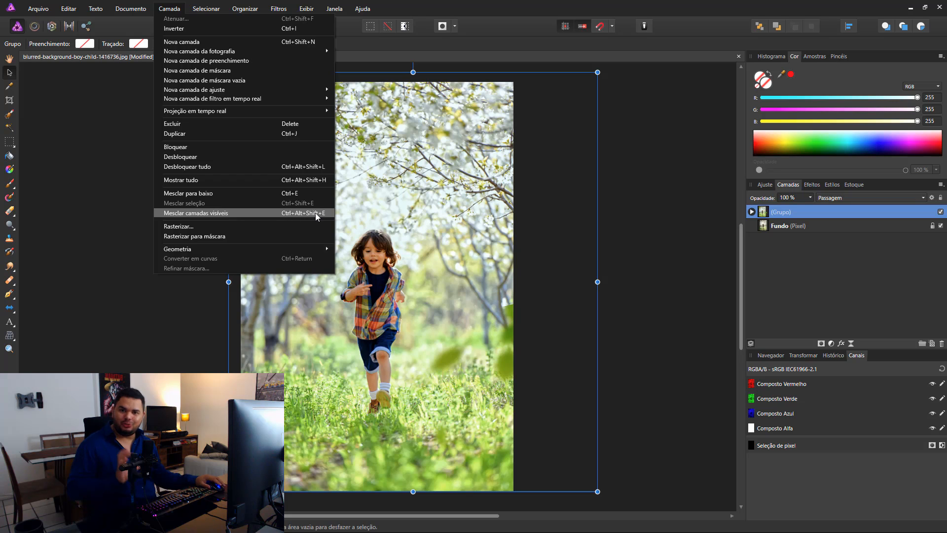
click(253, 213)
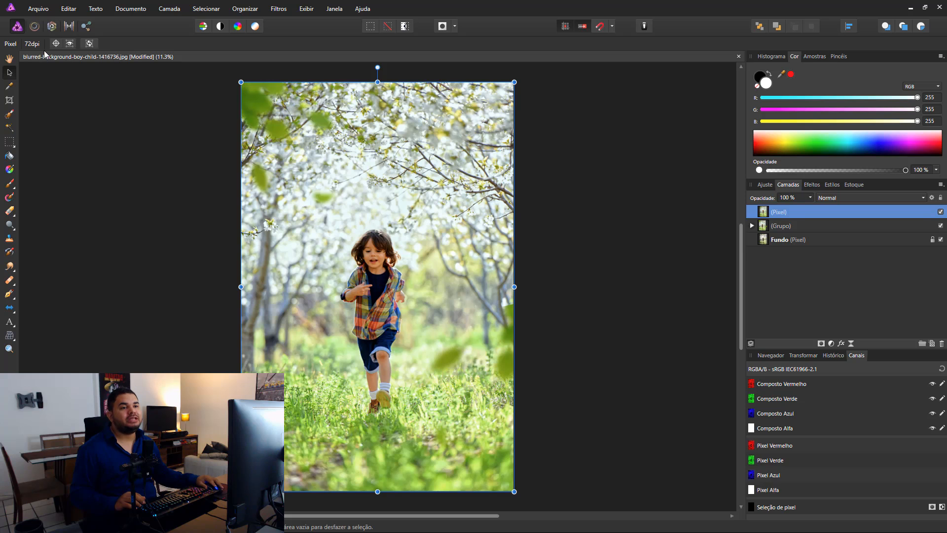
Step: Start developing the merged layer and enable a post-crop vignette with intensity -100%, scale 107% and hardness 44%
click(51, 26)
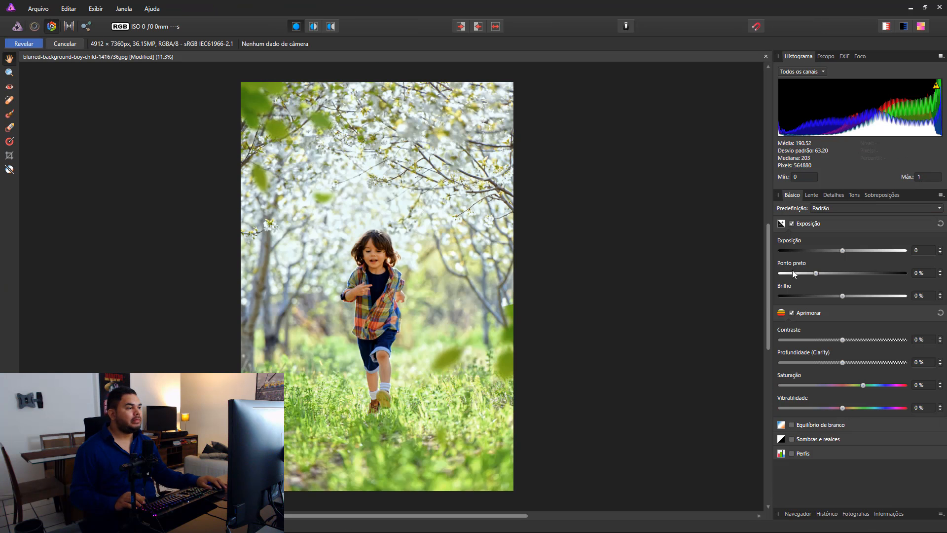
click(811, 195)
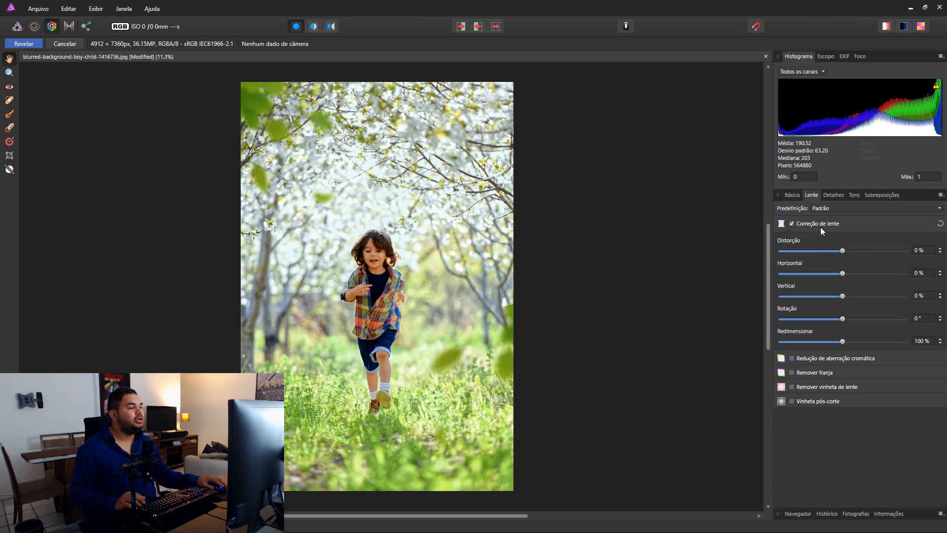
click(815, 401)
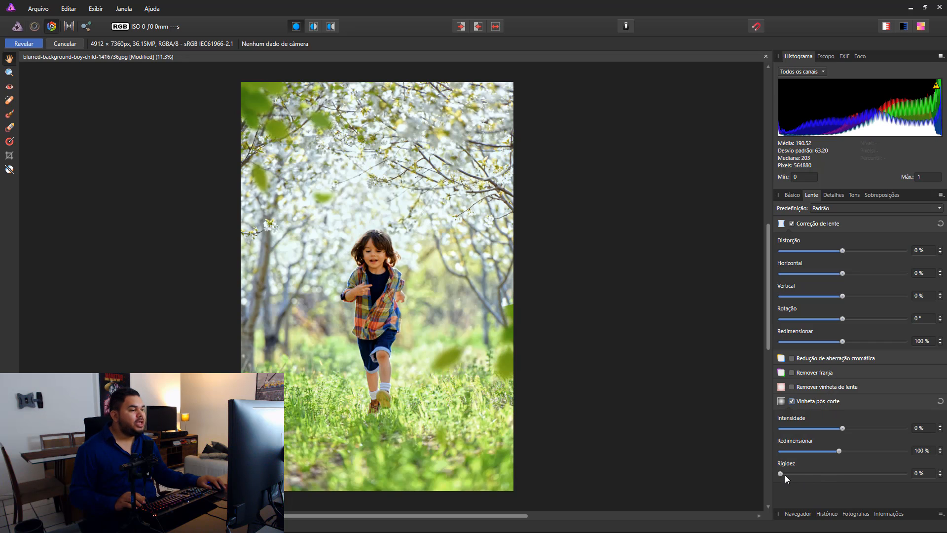
drag(784, 473, 798, 475)
drag(839, 450, 774, 426)
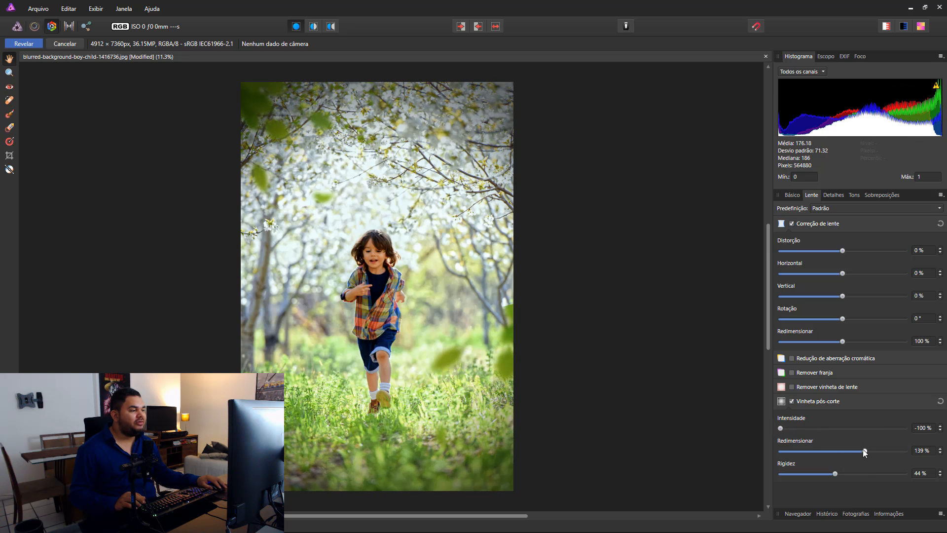
drag(863, 449, 843, 451)
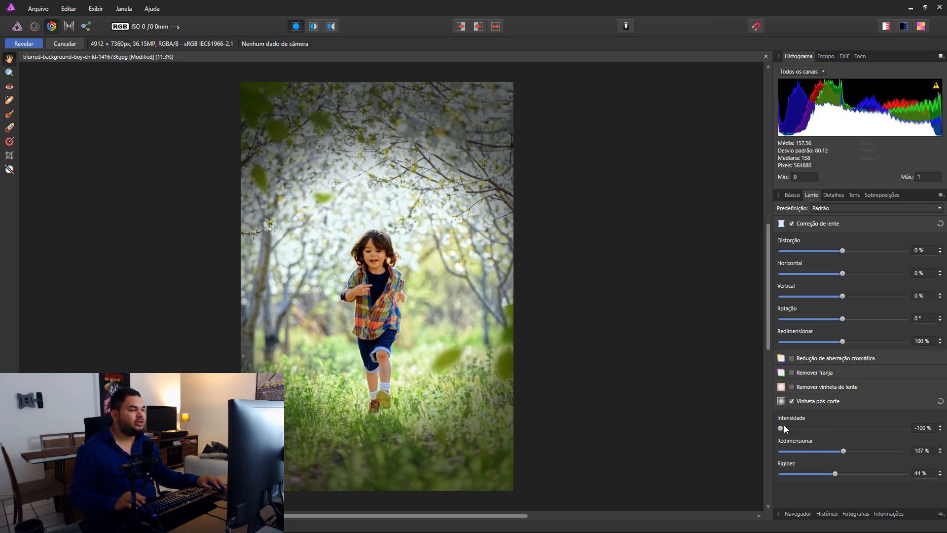
Step: Set the vignette's intensity to -75% and hardness to 57%, and compare the photo with and without it
drag(783, 427, 796, 427)
mouse_move(833, 475)
mouse_down()
mouse_move(810, 473)
mouse_move(851, 472)
mouse_up()
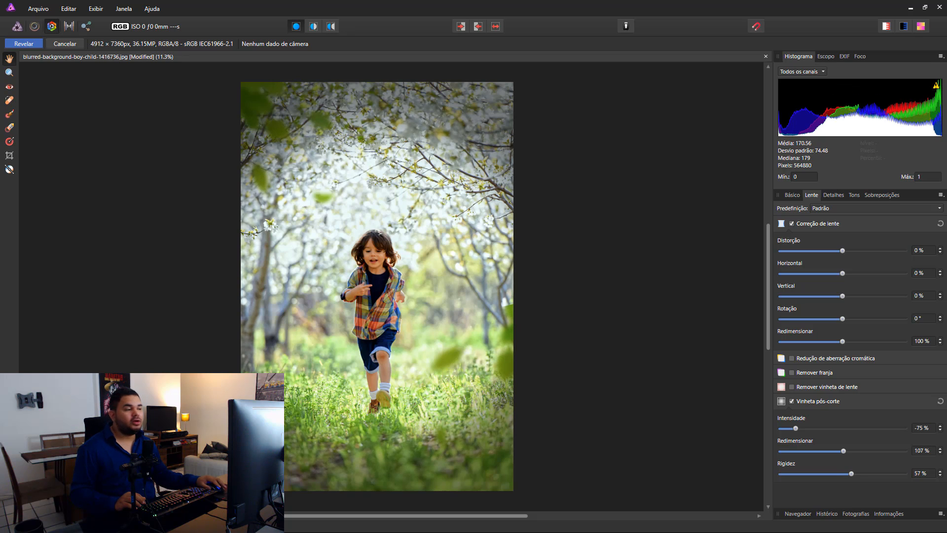
click(792, 401)
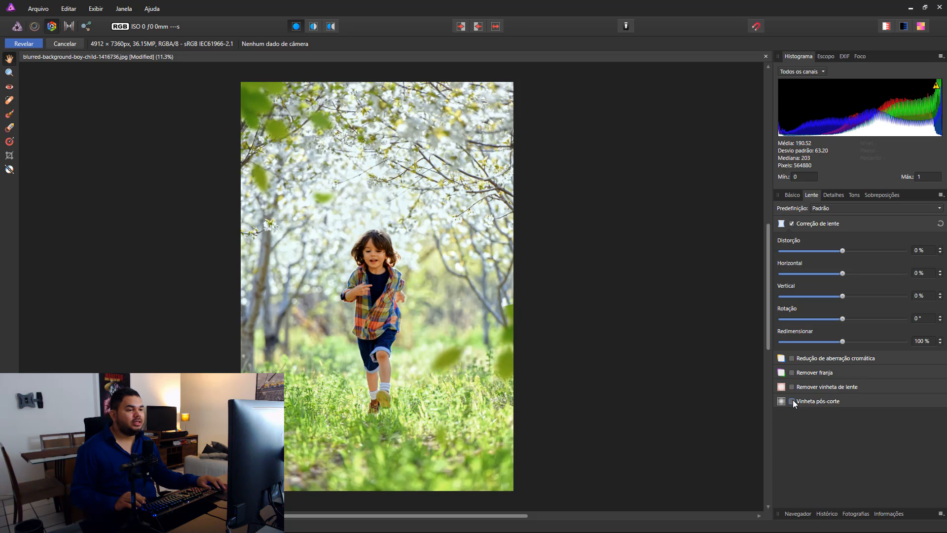
click(792, 401)
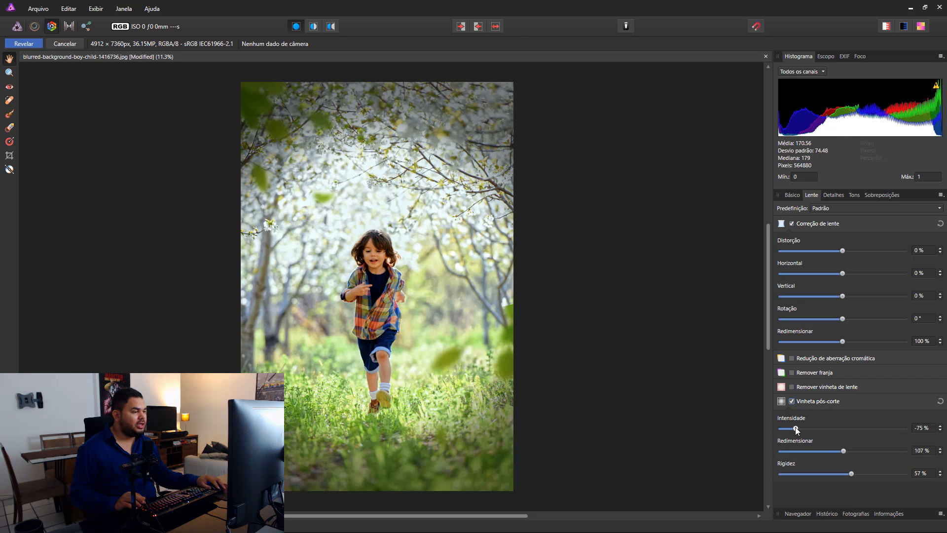
Step: Set the post-crop vignette's intensity to -60%, check it against the photo without it, and apply the development
mouse_move(795, 428)
mouse_down()
mouse_move(787, 428)
mouse_move(806, 429)
mouse_up()
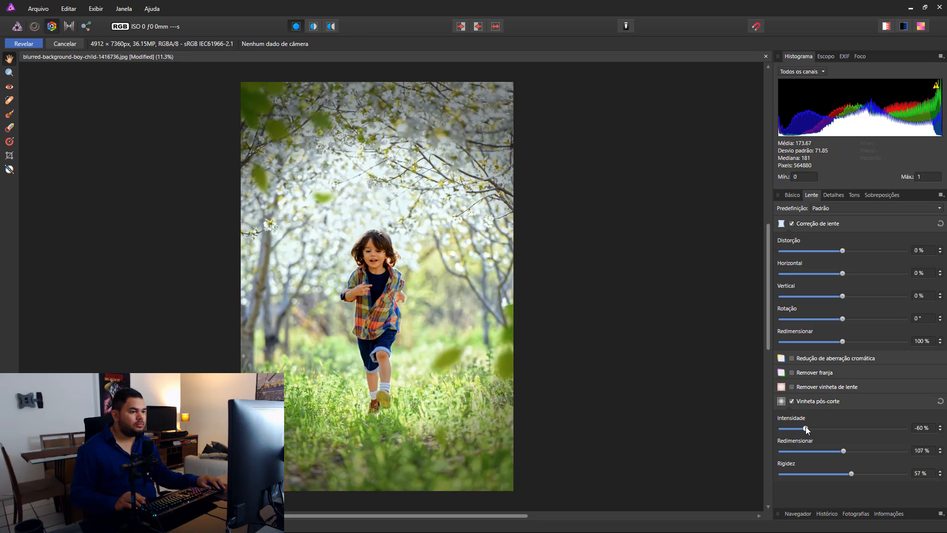
click(792, 402)
click(791, 401)
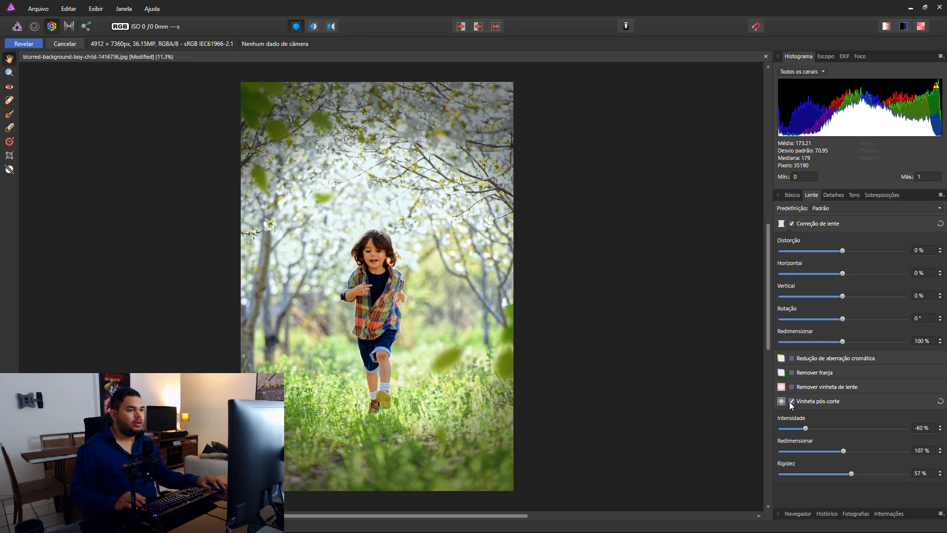
click(24, 44)
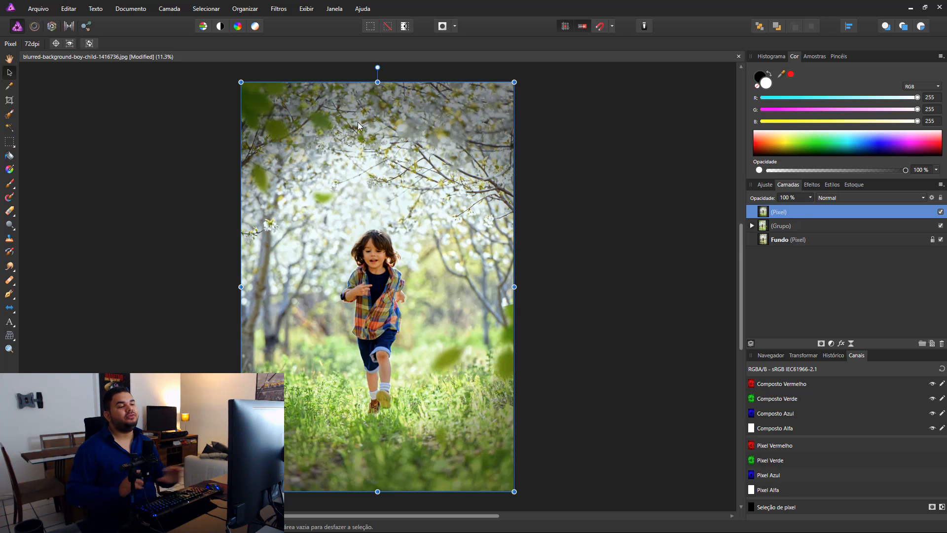
double_click(807, 212)
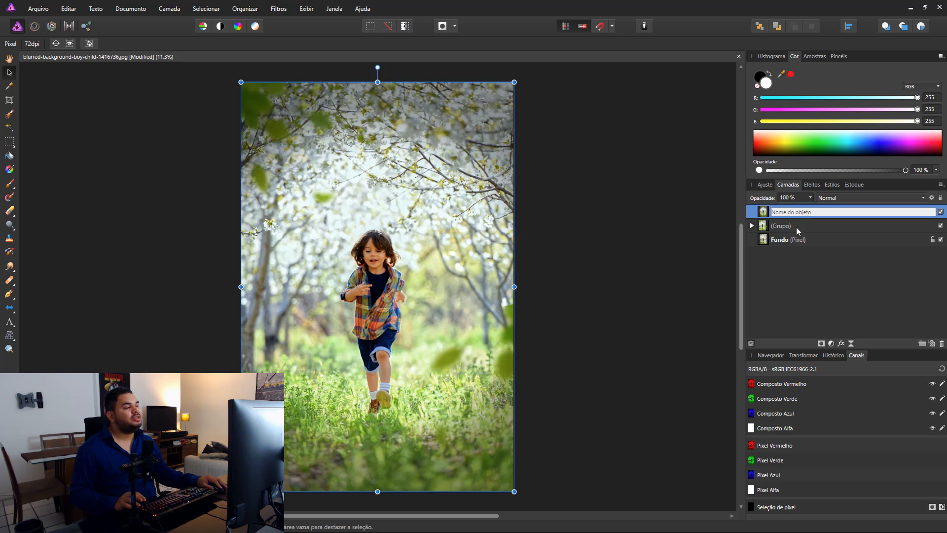
click(789, 241)
click(827, 212)
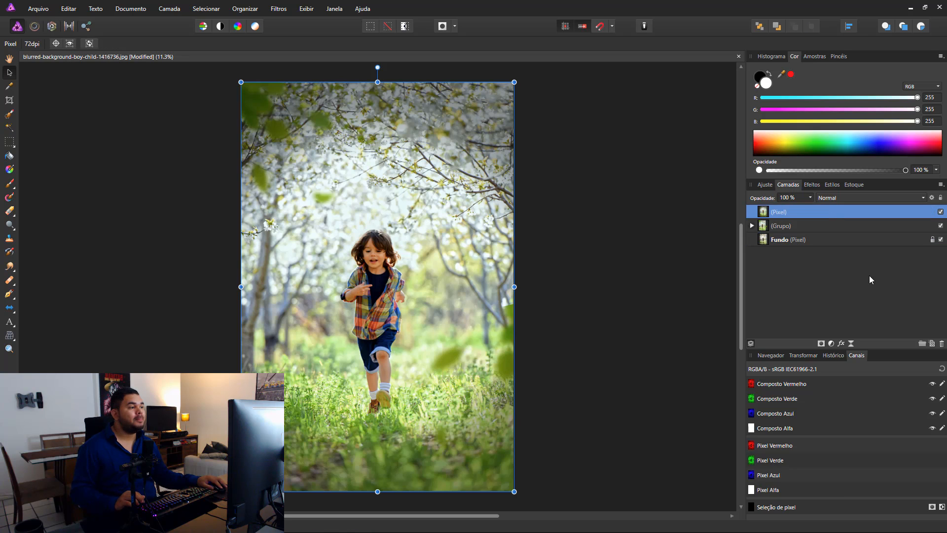
click(624, 242)
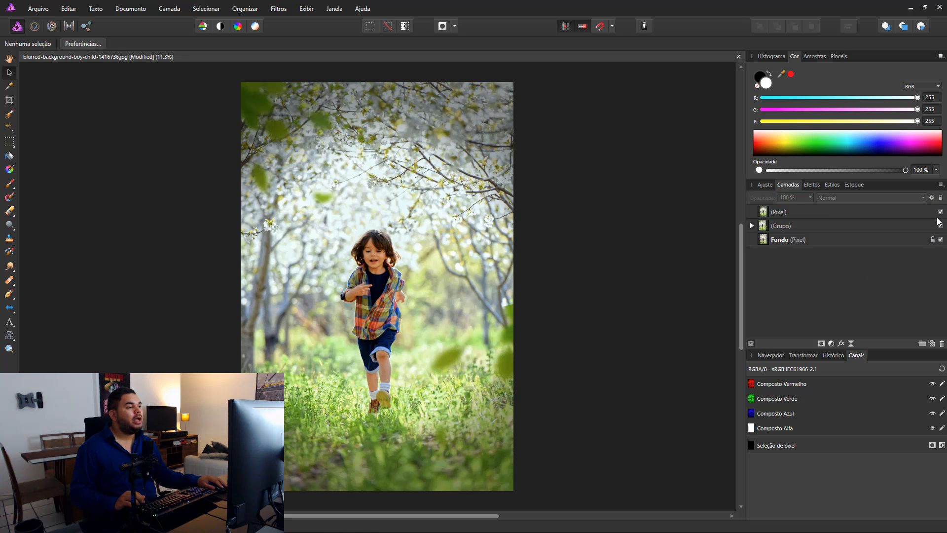
Step: Hide the group of edits beneath the merged pixel layer and clear the selection
click(827, 226)
click(940, 226)
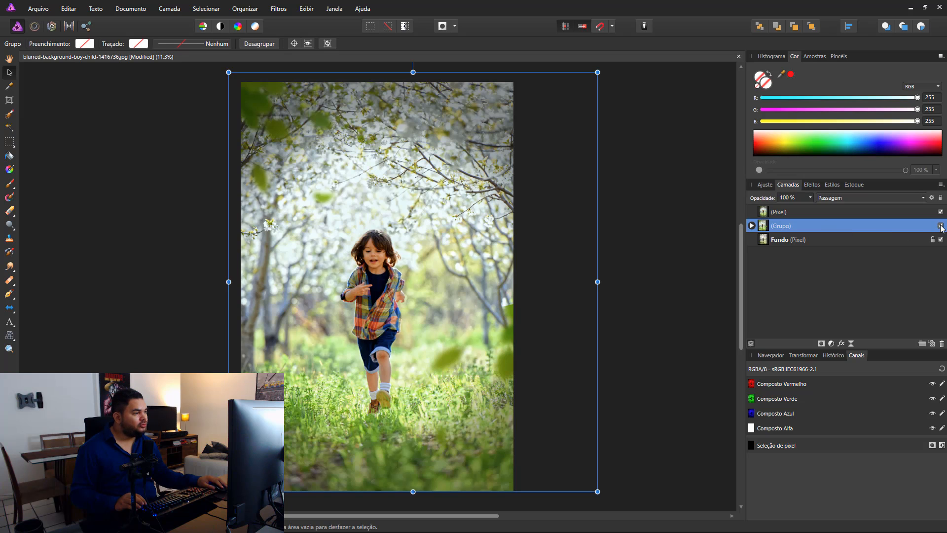
click(672, 238)
Step: Compare the original and finished photo by repeatedly hiding and showing the merged pixel layer, leaving it shown
click(941, 212)
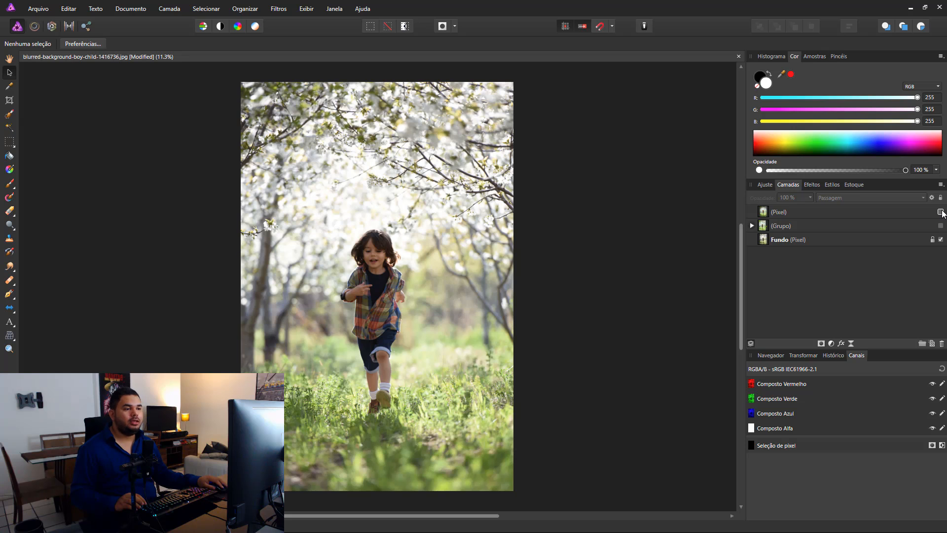
click(941, 212)
click(940, 213)
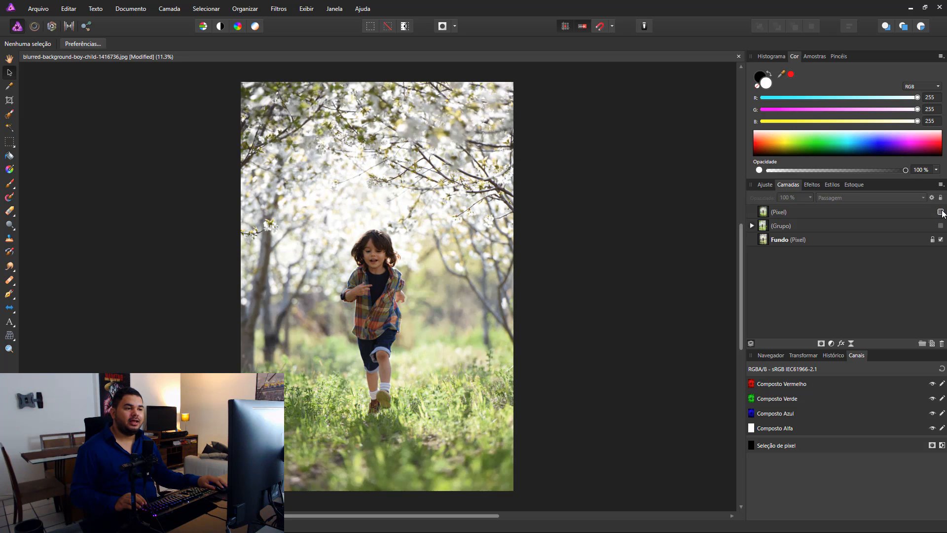
click(940, 212)
click(941, 212)
click(940, 212)
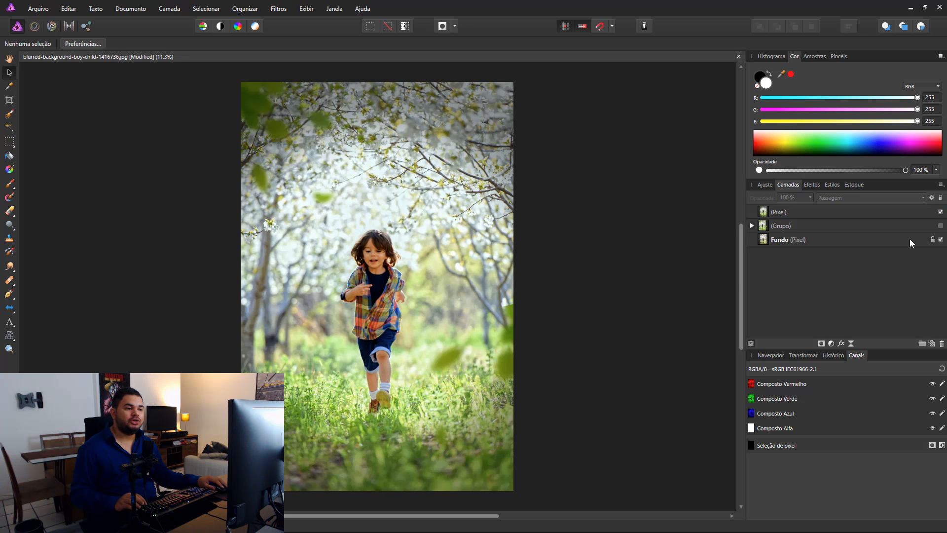